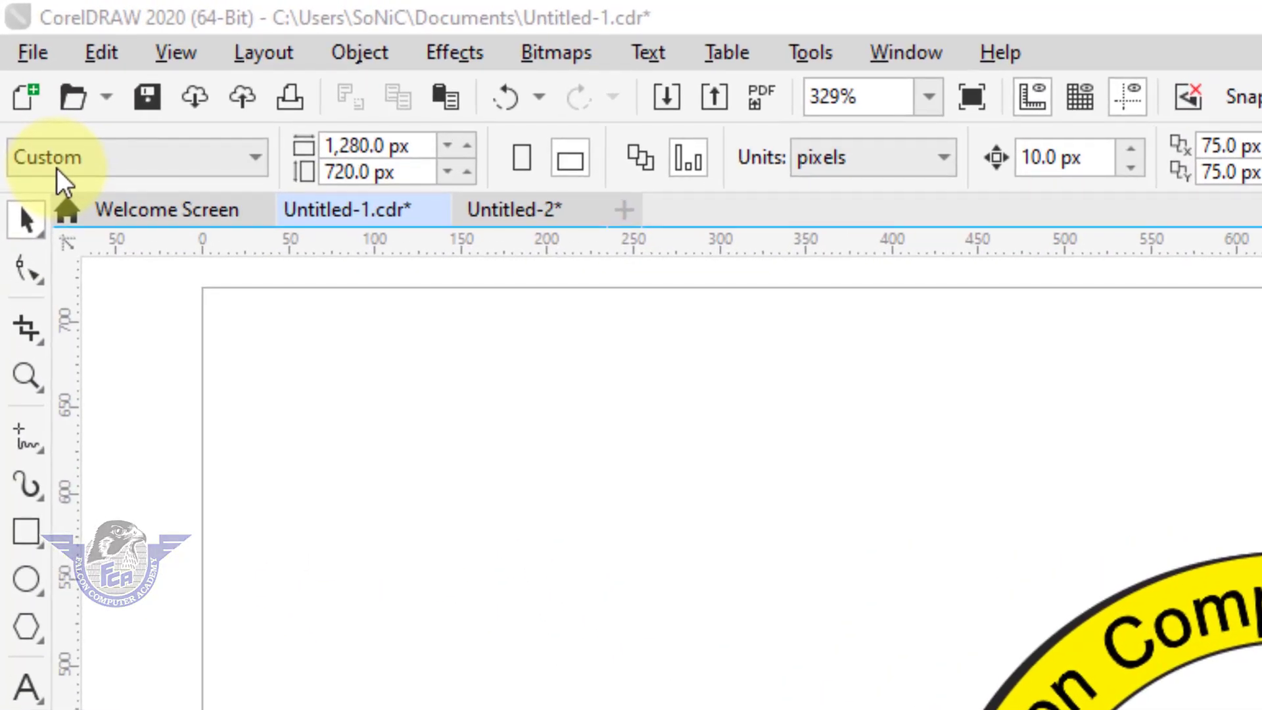
Step: Create a new one-page Letter document using the CorelDRAW default preset, portrait orientation, CMYK and 300 dpi
click(40, 60)
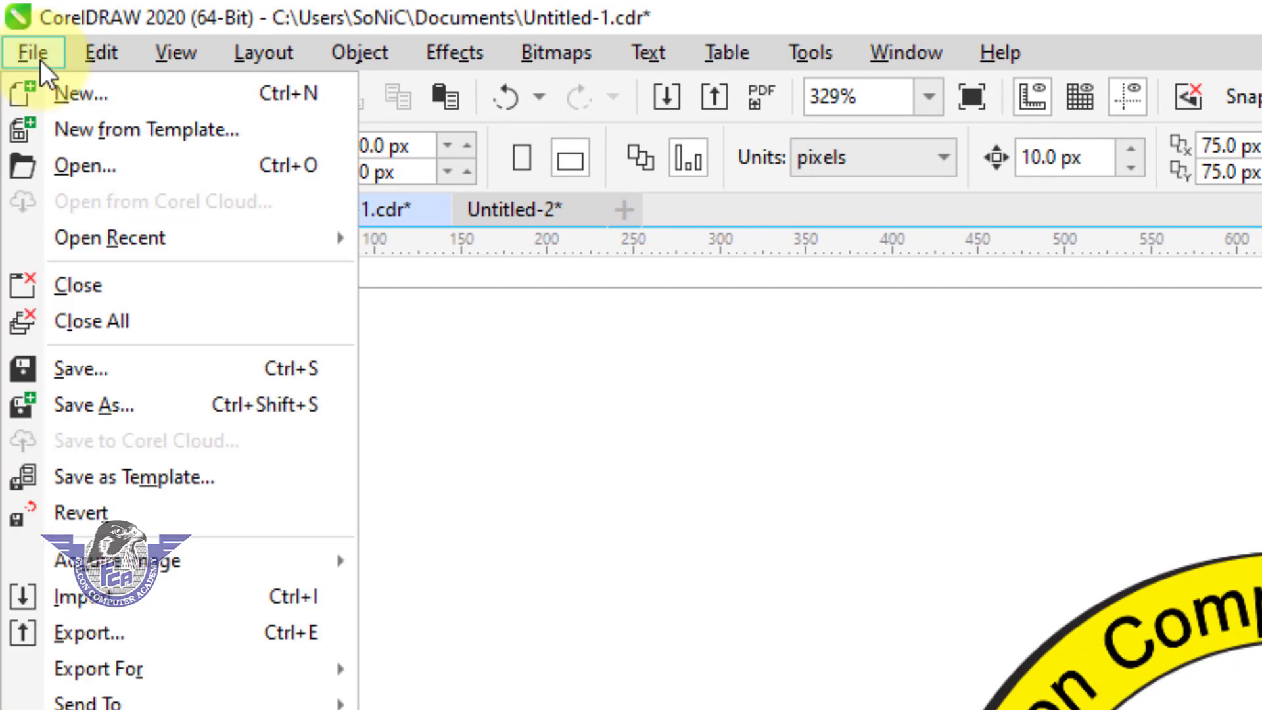
click(50, 91)
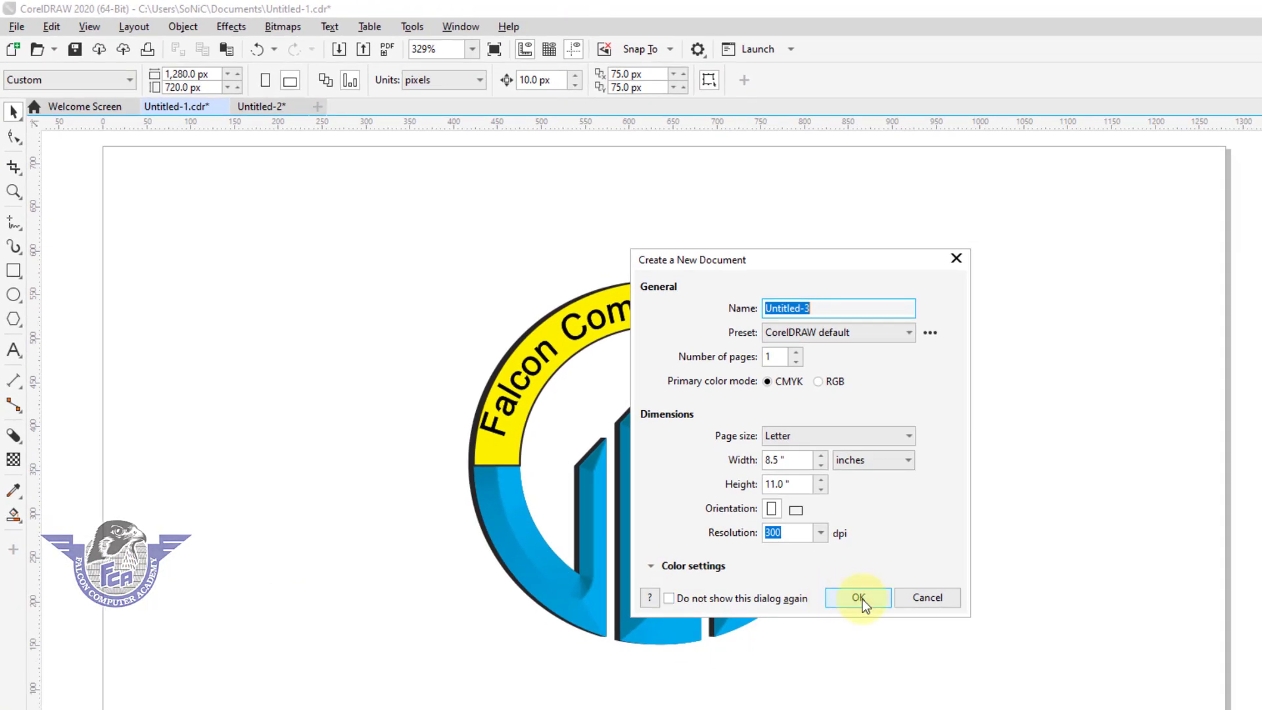
click(862, 595)
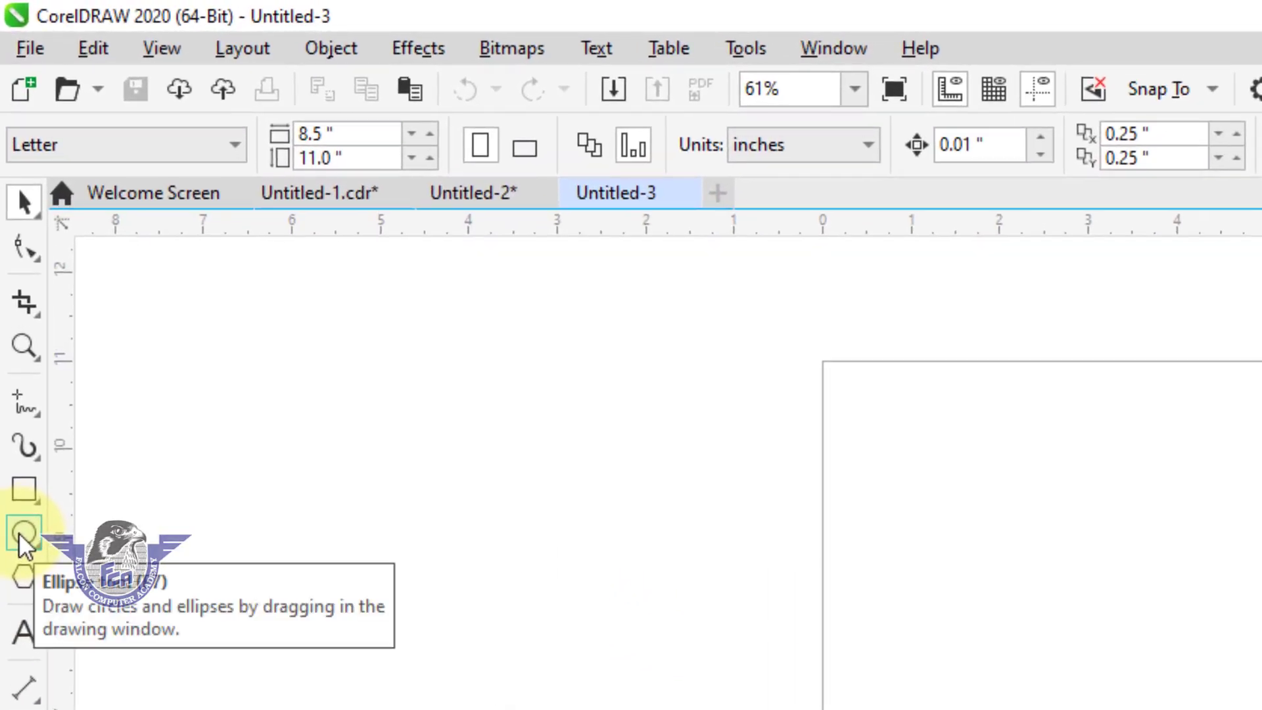
Step: Draw a perfect circle about 5.3 inches in diameter in the upper half of the page
click(18, 533)
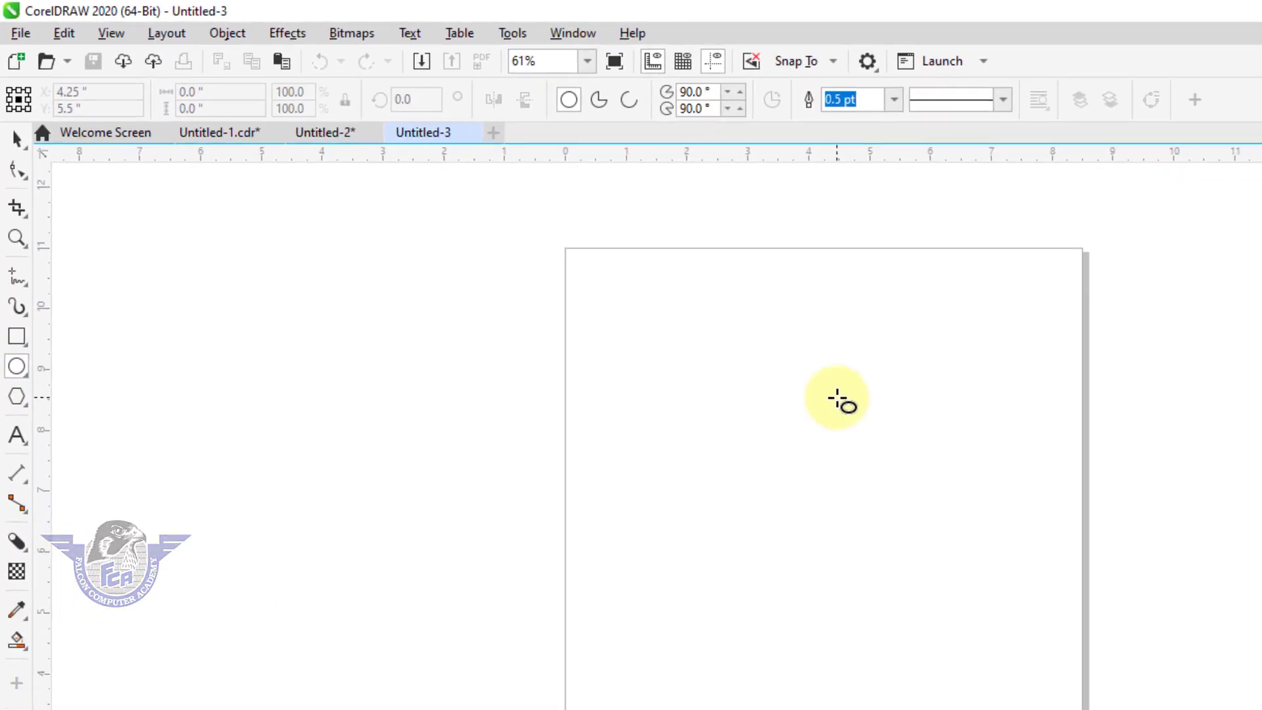
key(ctrl)
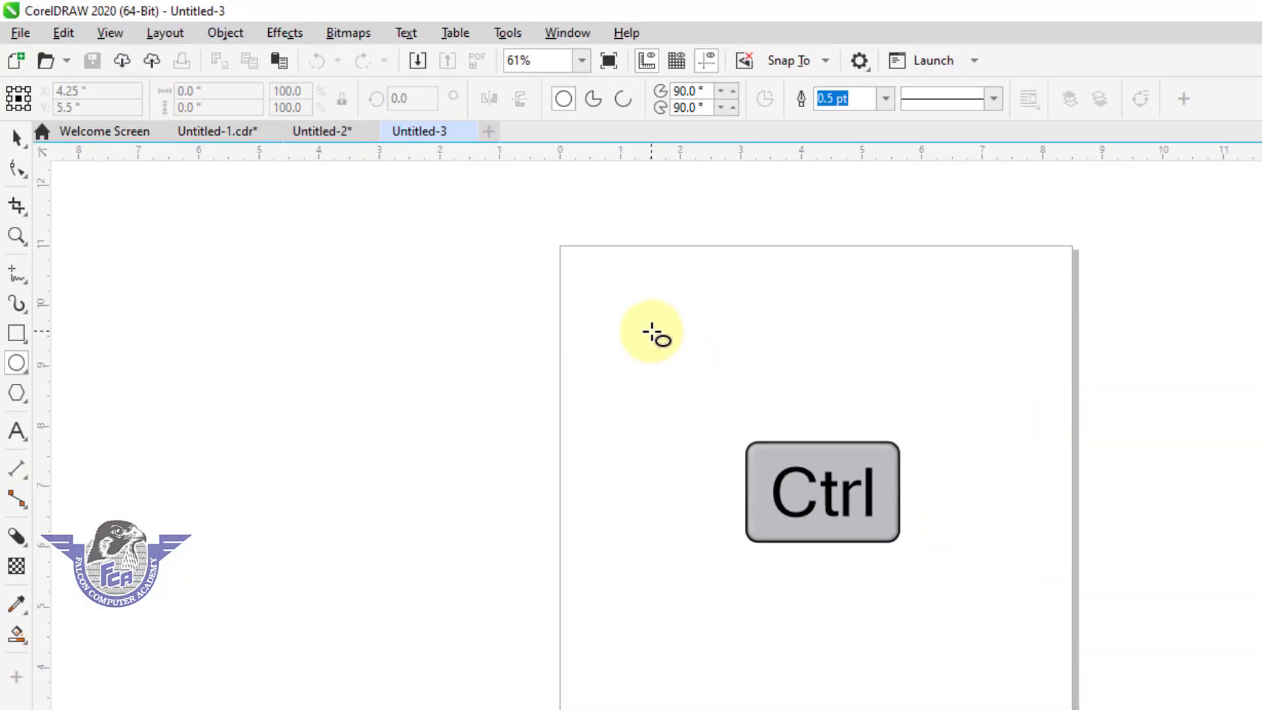
drag(651, 333, 859, 653)
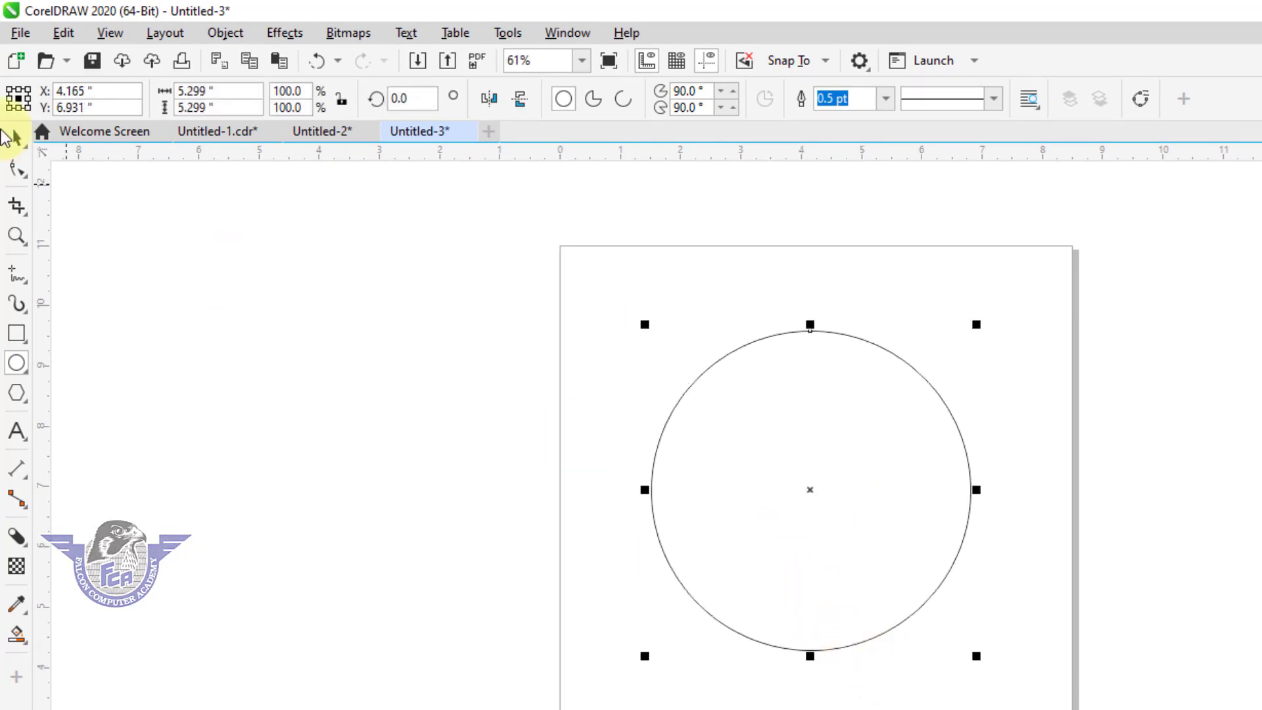
click(10, 136)
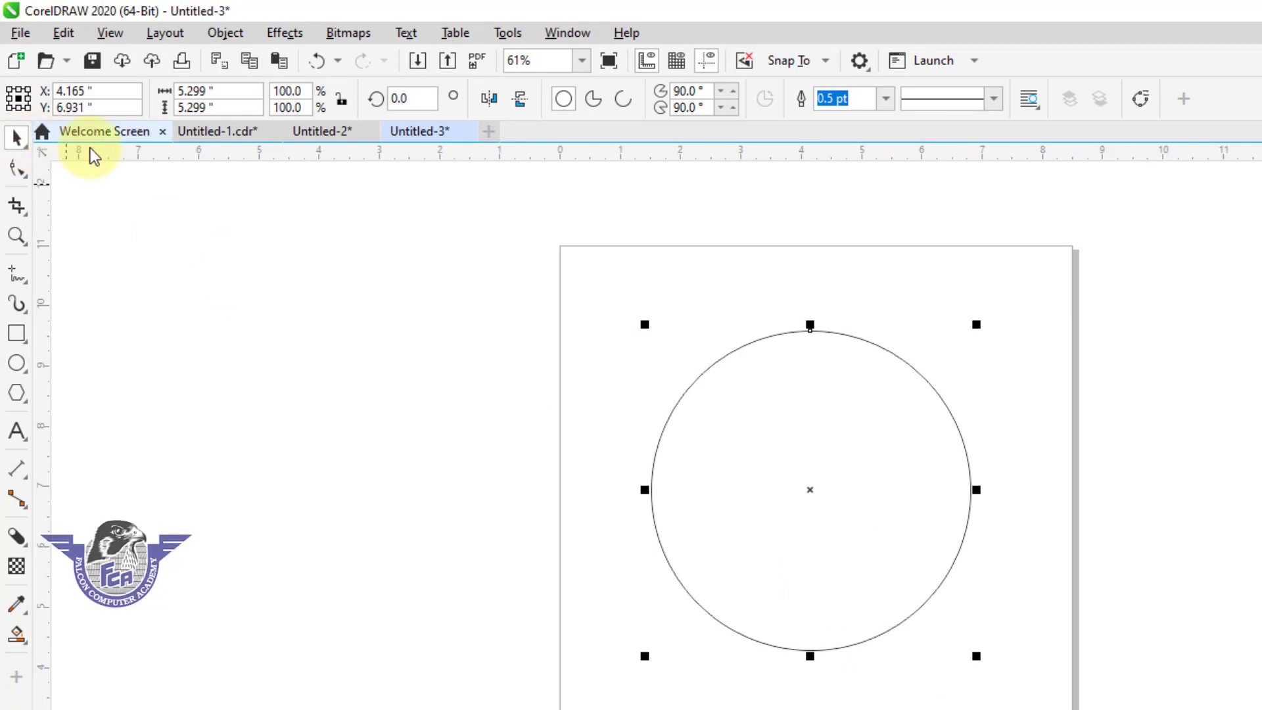
Step: Duplicate the circle as a smaller concentric copy, scaled from the centre to about 4.1 inches in diameter
key(F2)
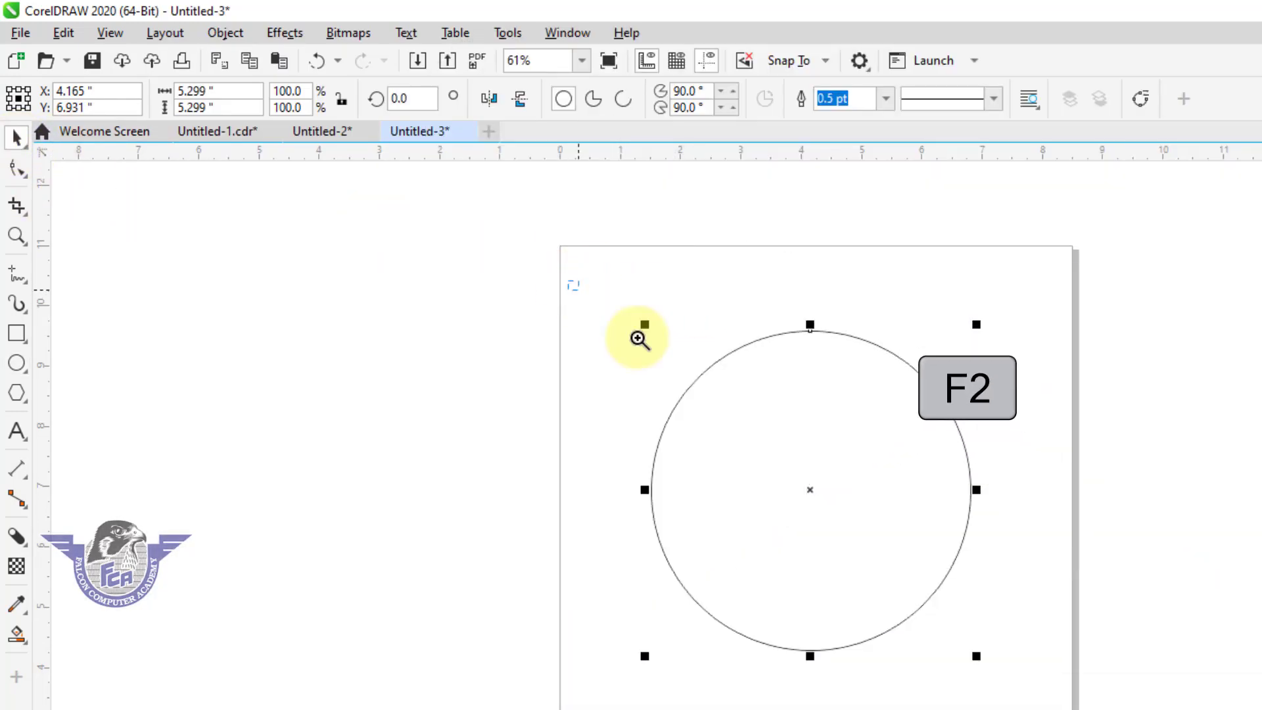
drag(639, 338, 992, 643)
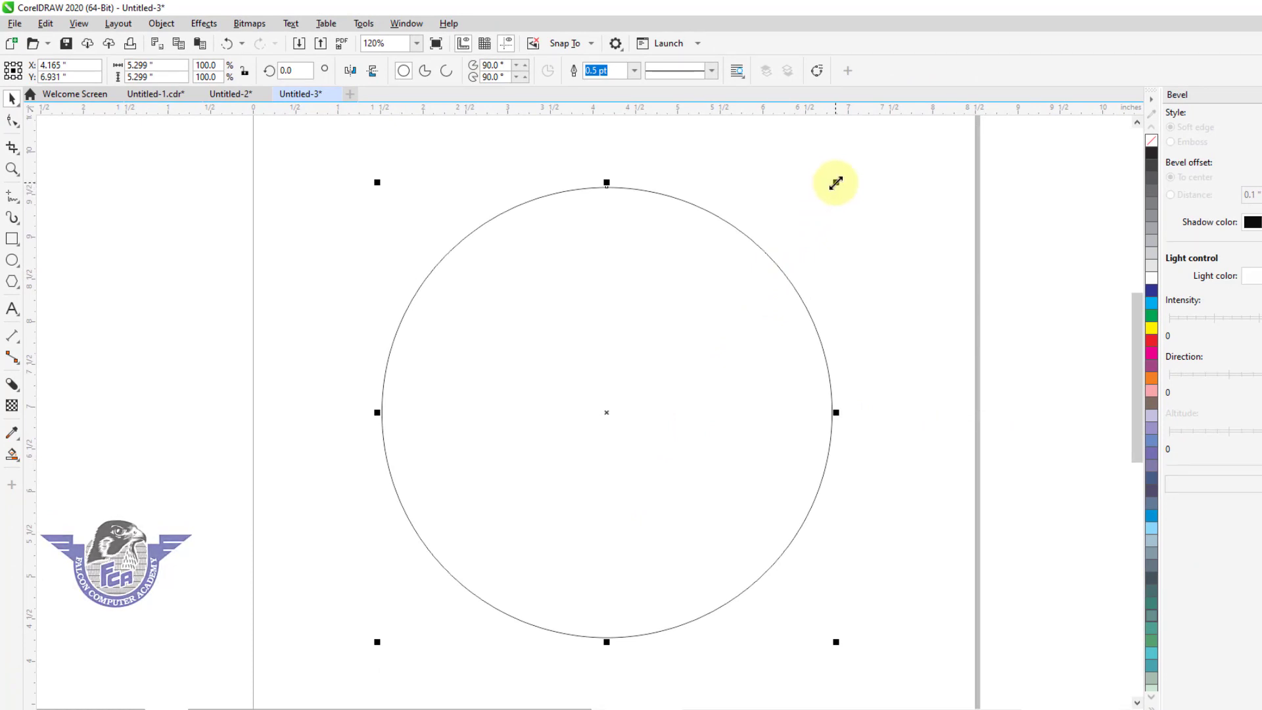
key(shift)
drag(834, 186, 829, 233)
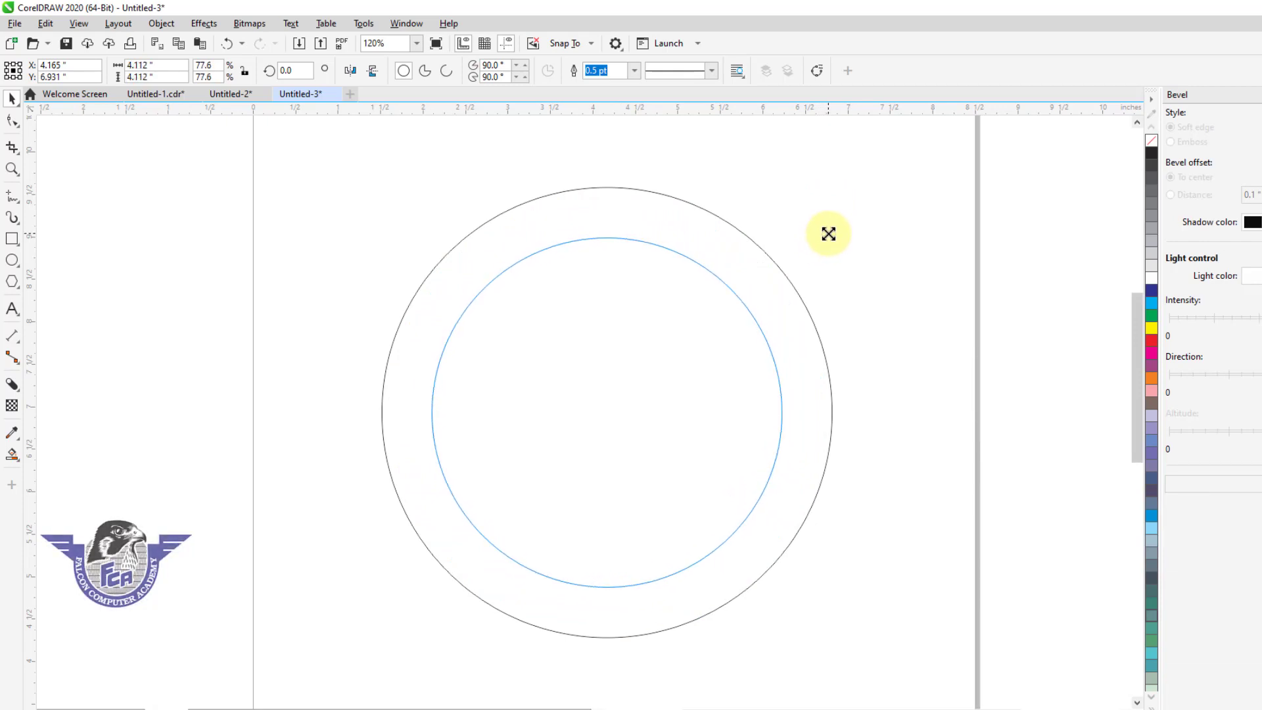
drag(828, 234, 829, 237)
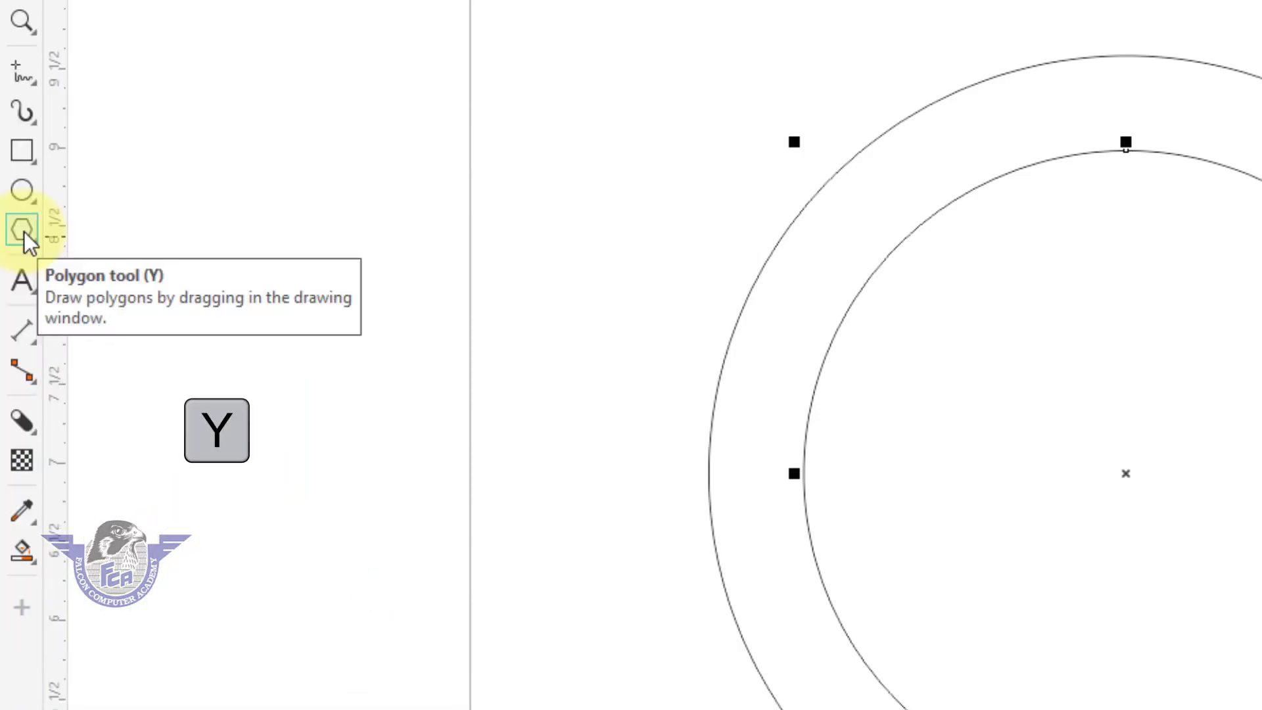
Step: Draw a polygon overlapping the circles' left side and set its number of sides to 6
click(25, 234)
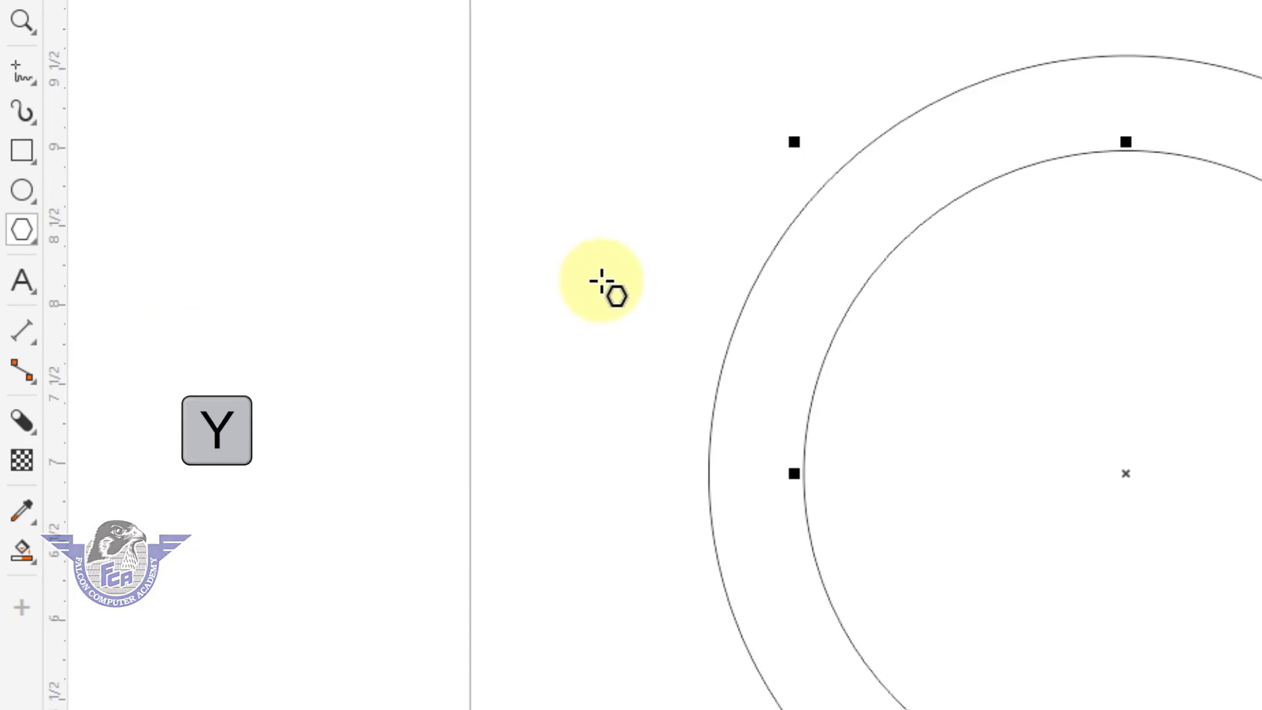
drag(495, 192, 850, 597)
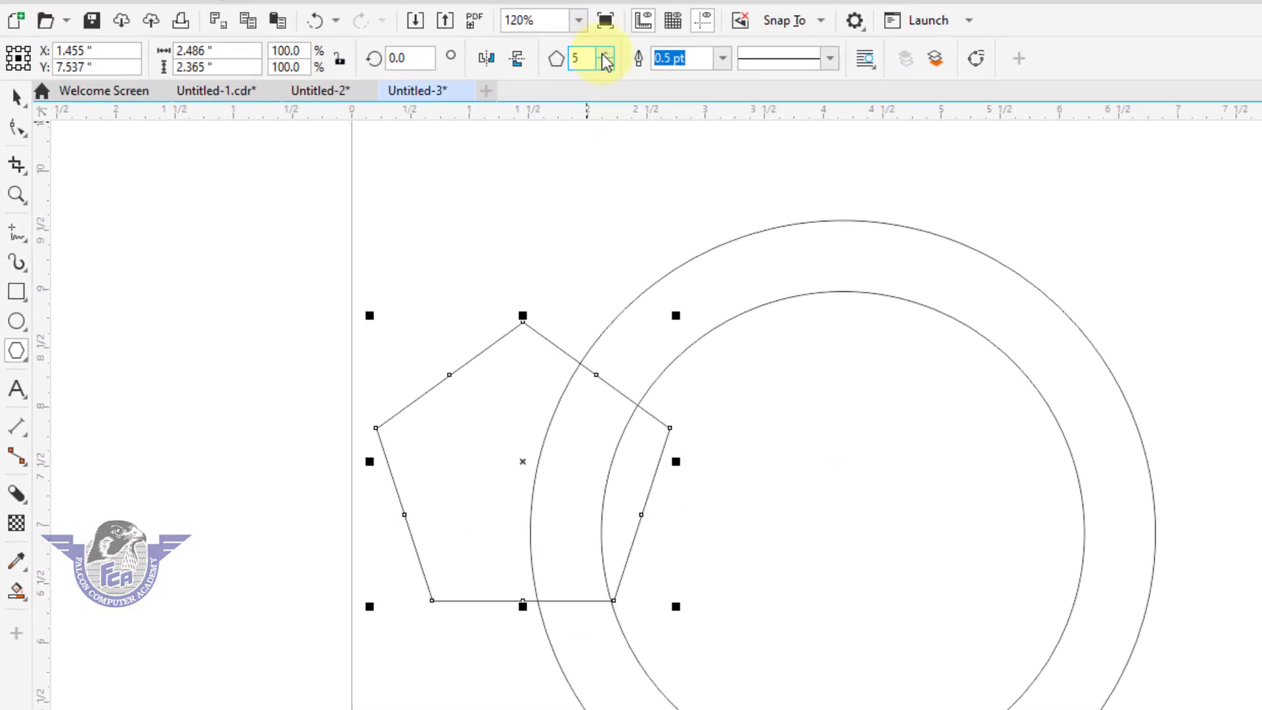
click(606, 56)
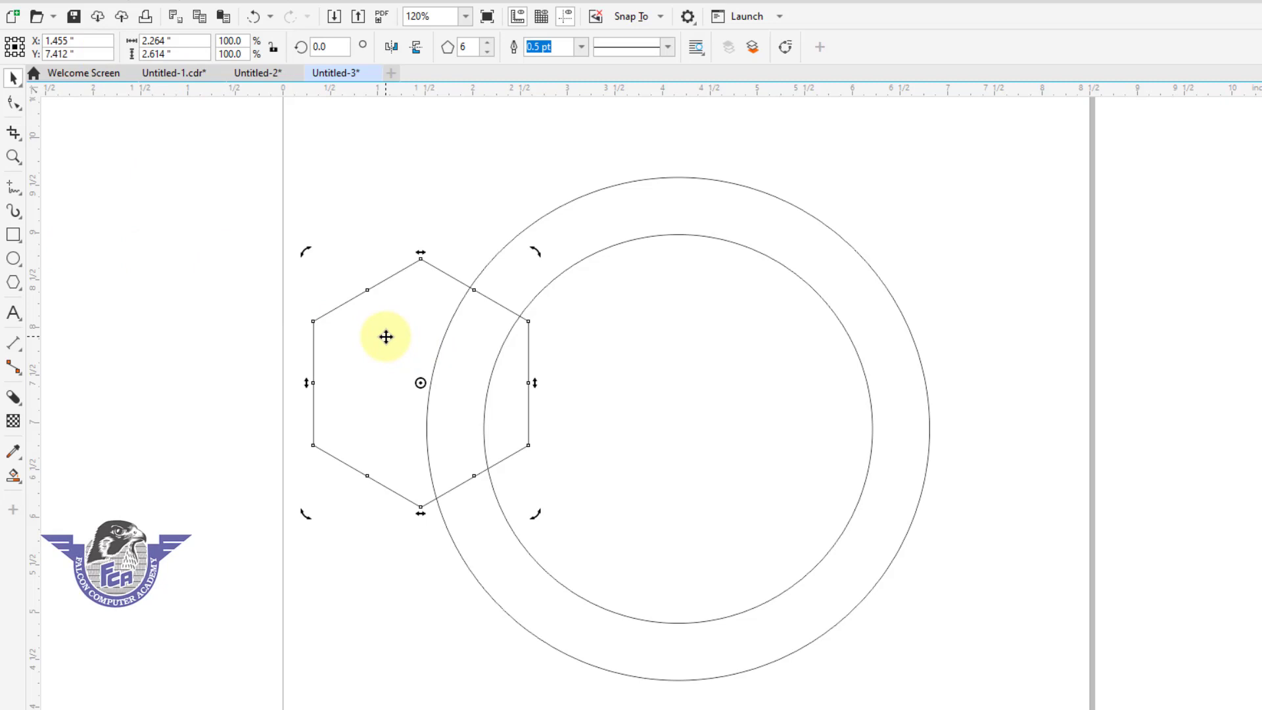
Step: Centre the hexagon horizontally and vertically on the inner circle
click(345, 305)
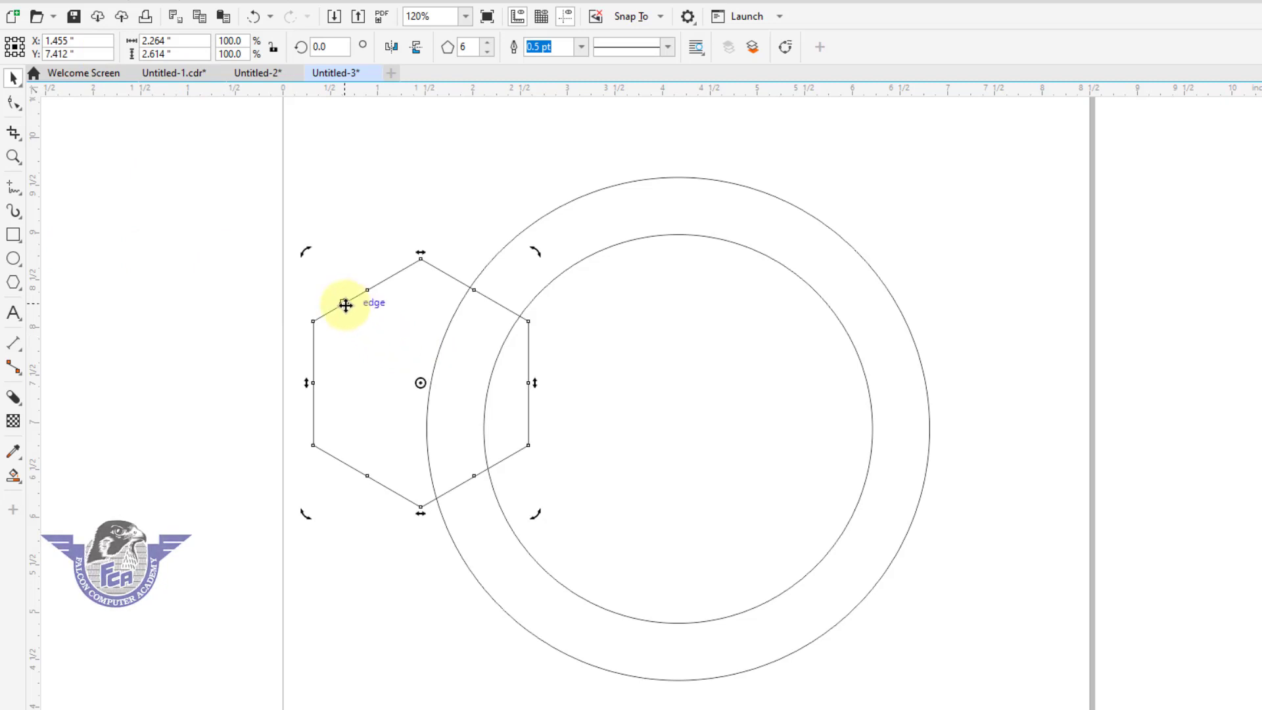
key(shift)
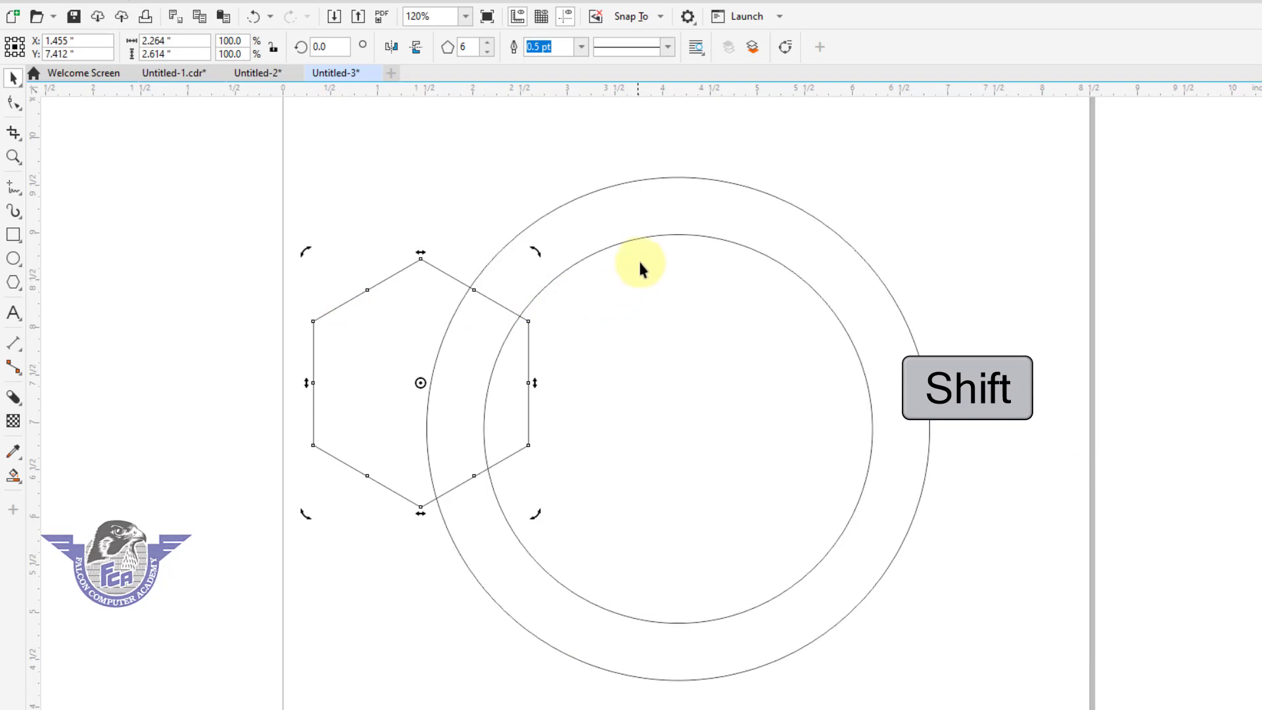
shift+click(656, 236)
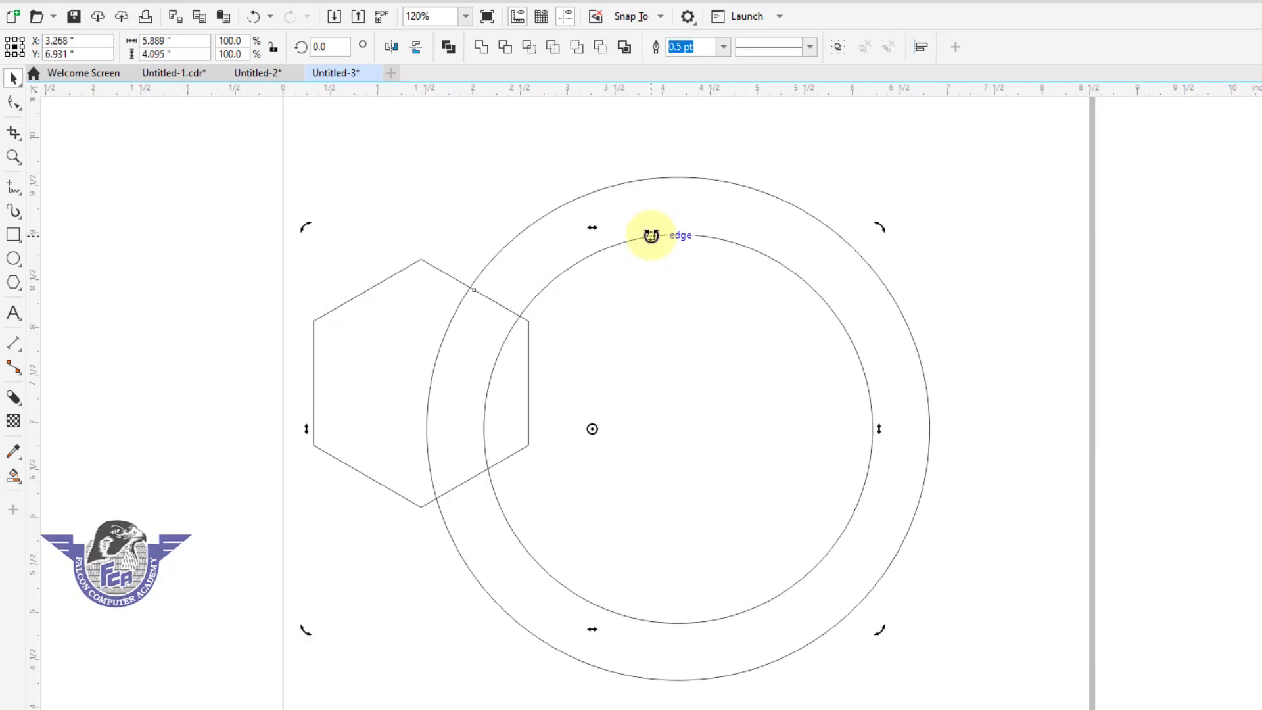
key(c)
key(e)
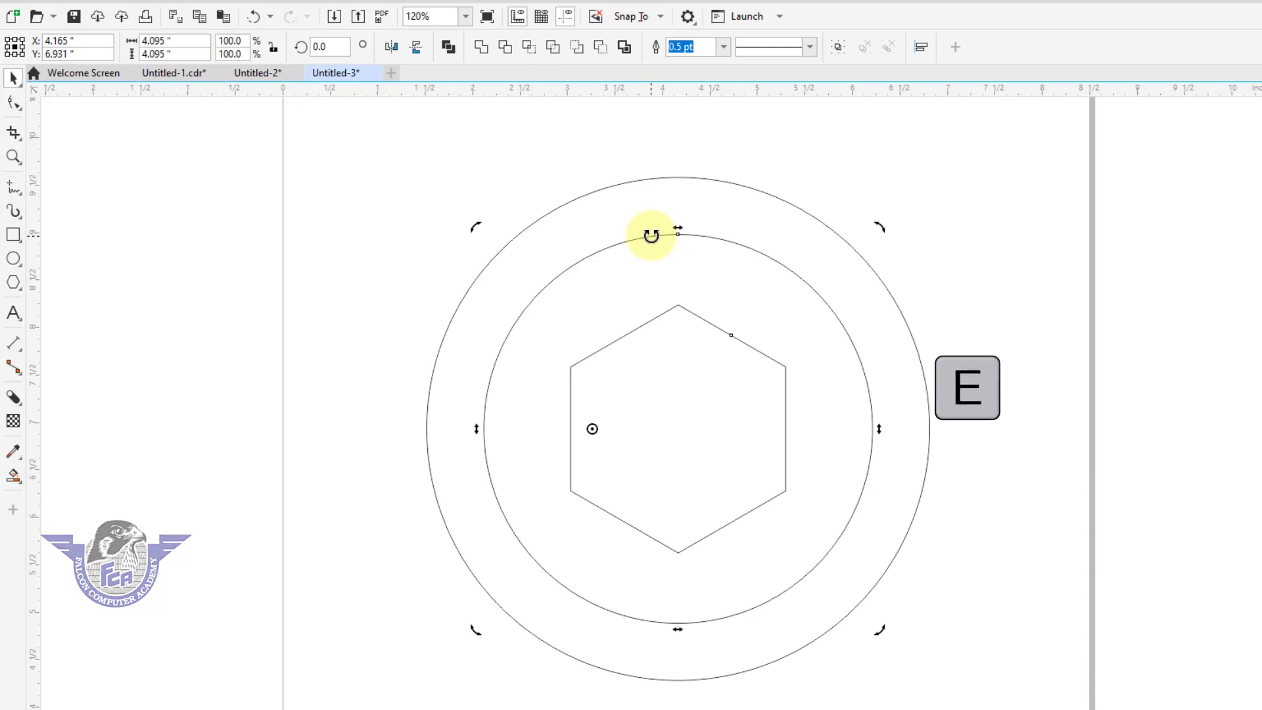
click(1000, 442)
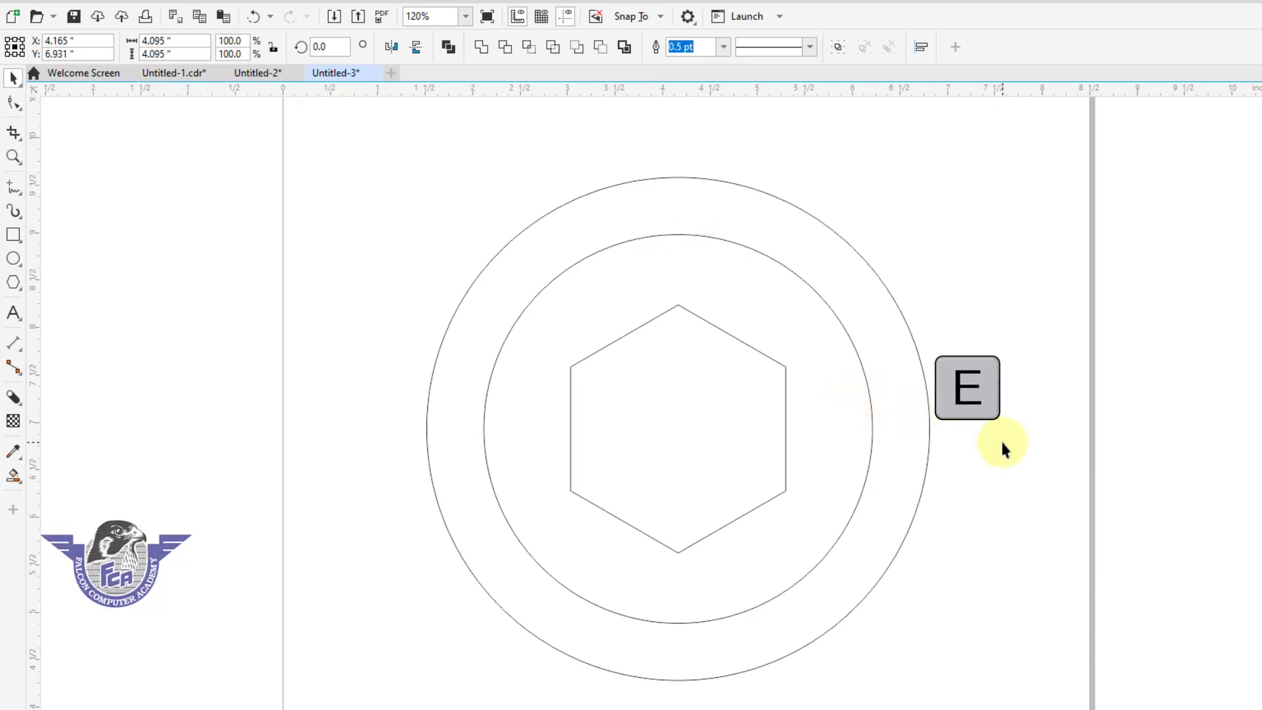
Step: Stretch the hexagon downward to a height of about 4.9 inches, so its lower side corners meet the outer circle
click(705, 444)
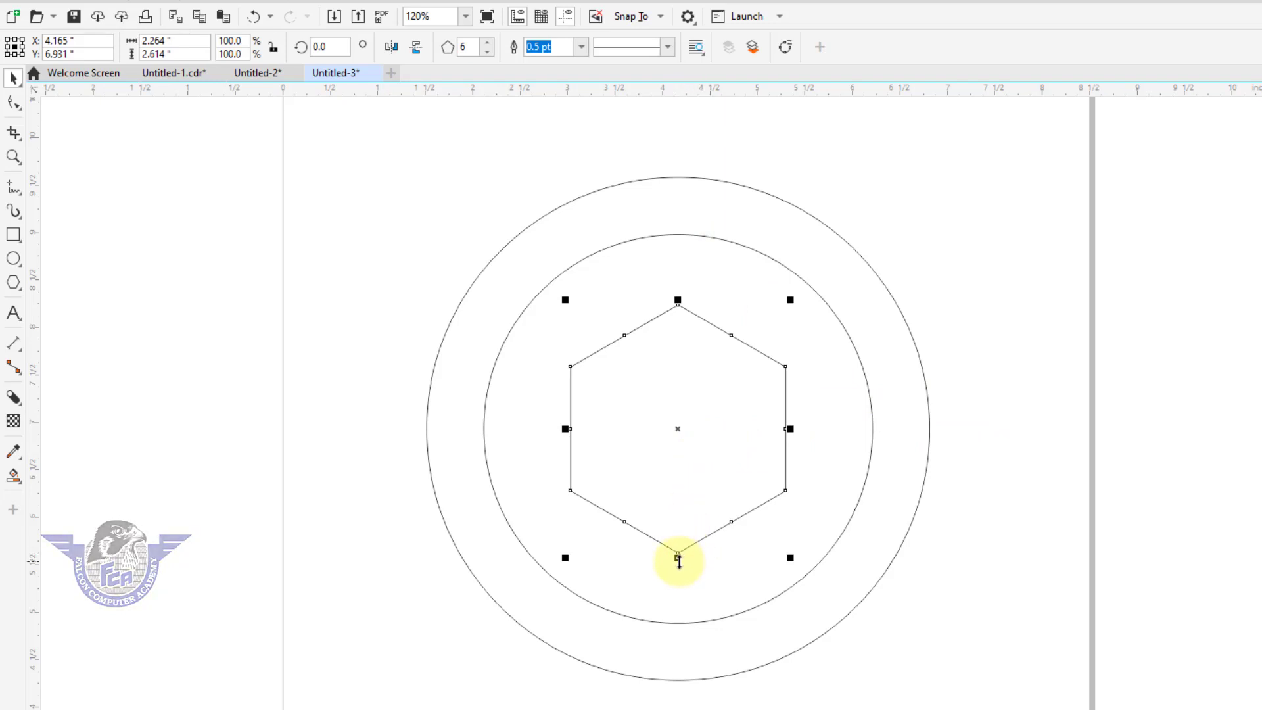
drag(678, 559, 665, 709)
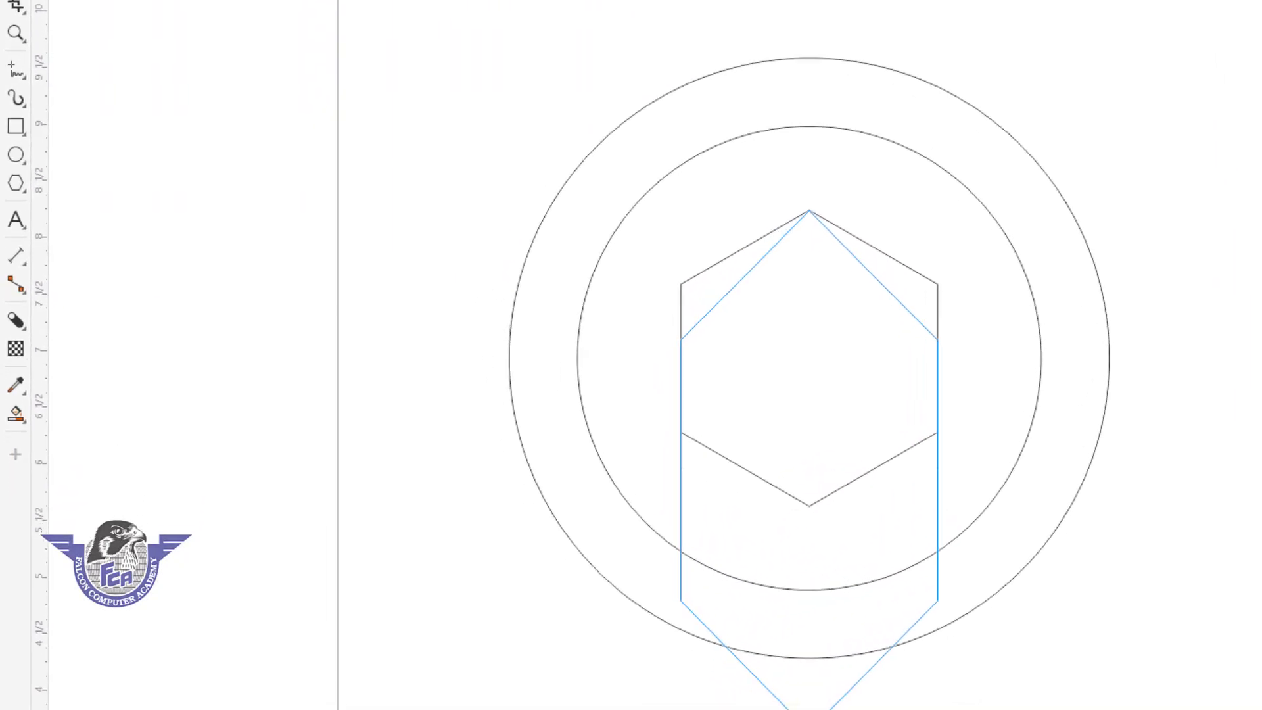
drag(809, 708, 812, 664)
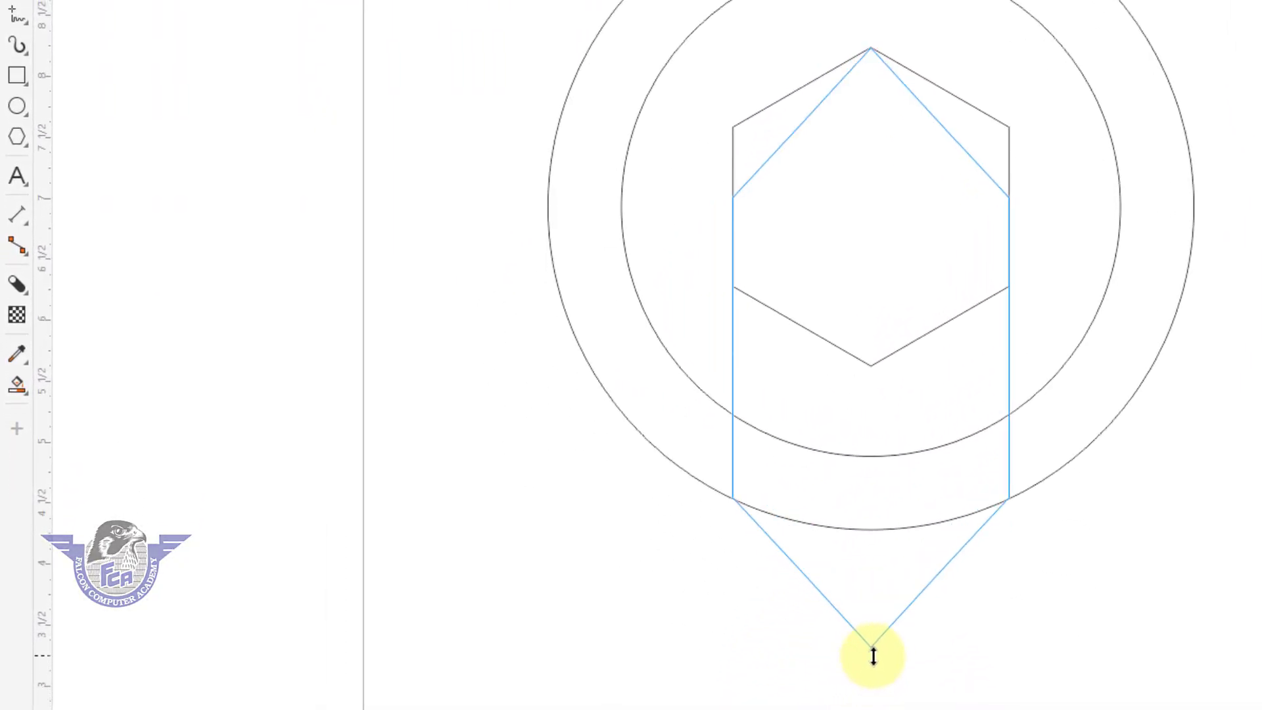
drag(874, 656, 873, 652)
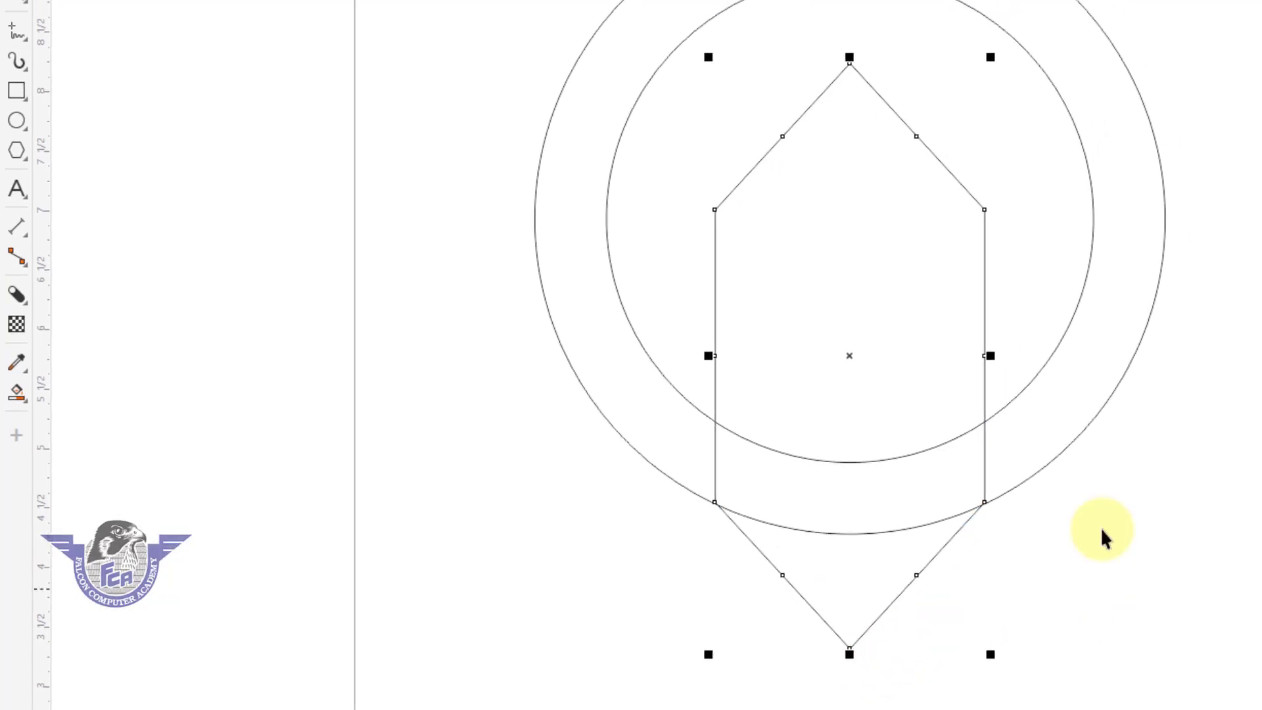
Step: With object snapping on, draw a straight vertical line from the midpoint of the hexagon's upper-left edge down to its lower-left edge
key(F5)
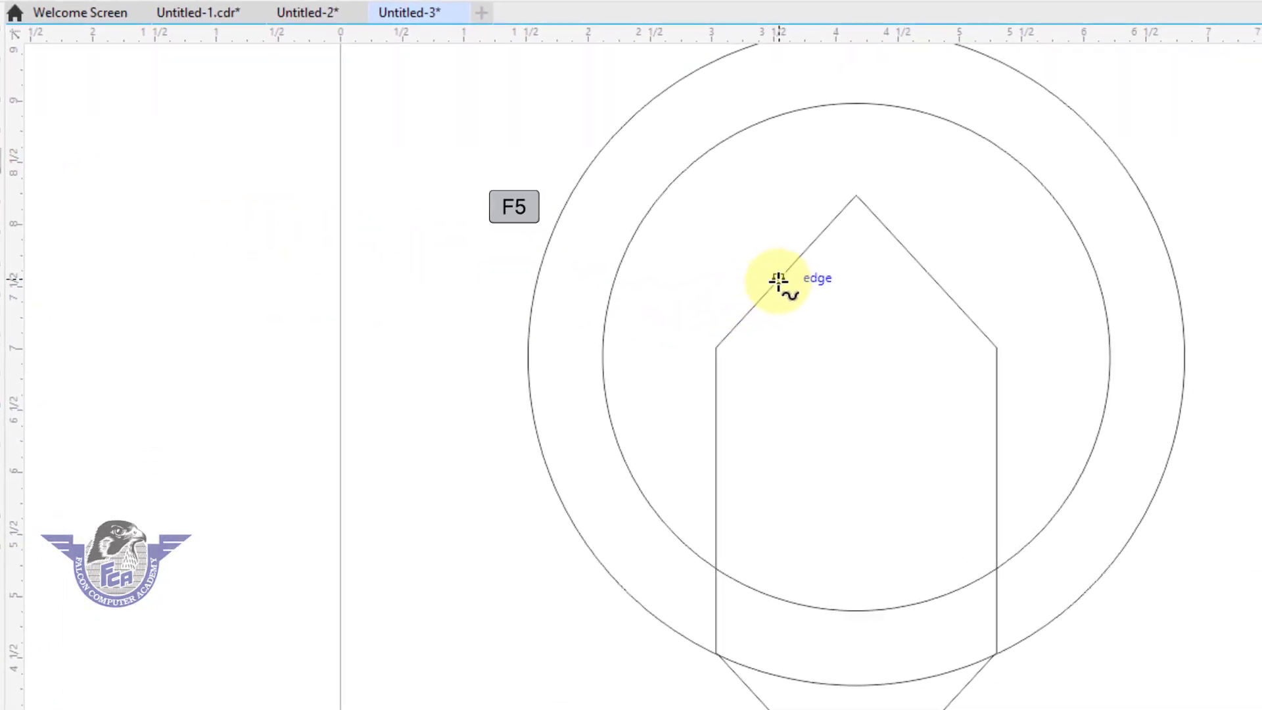
click(786, 273)
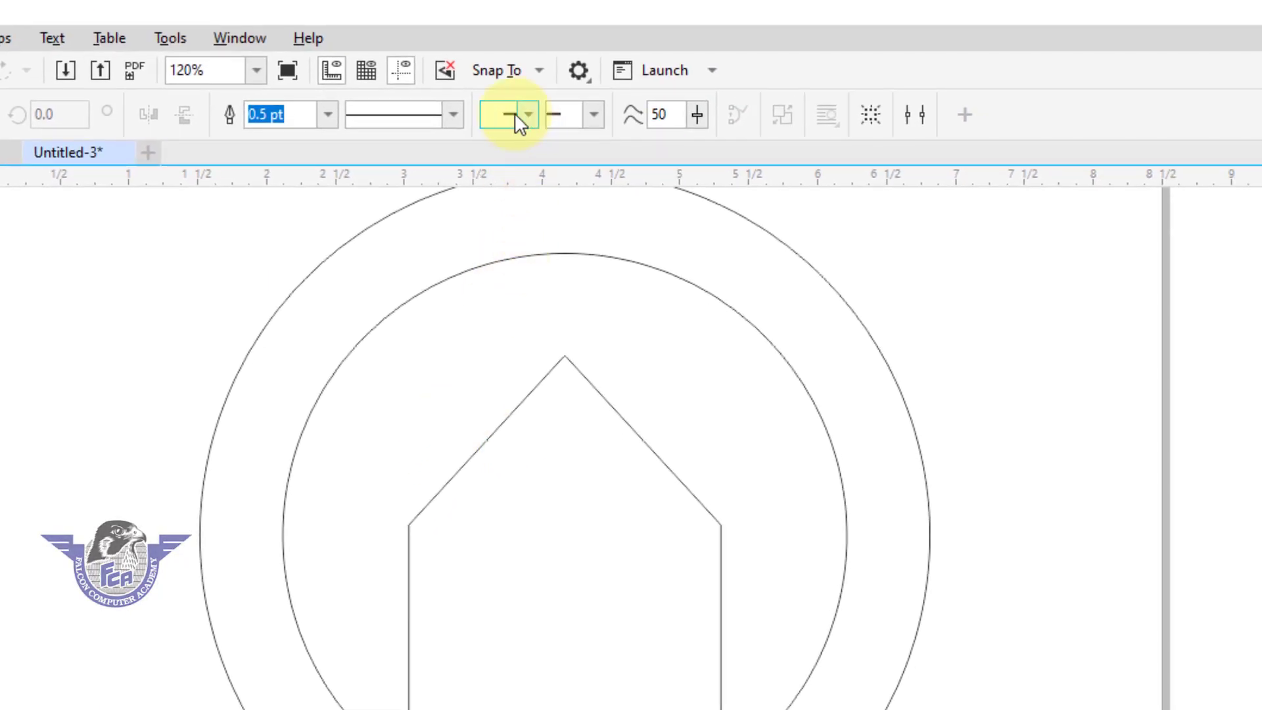
click(537, 72)
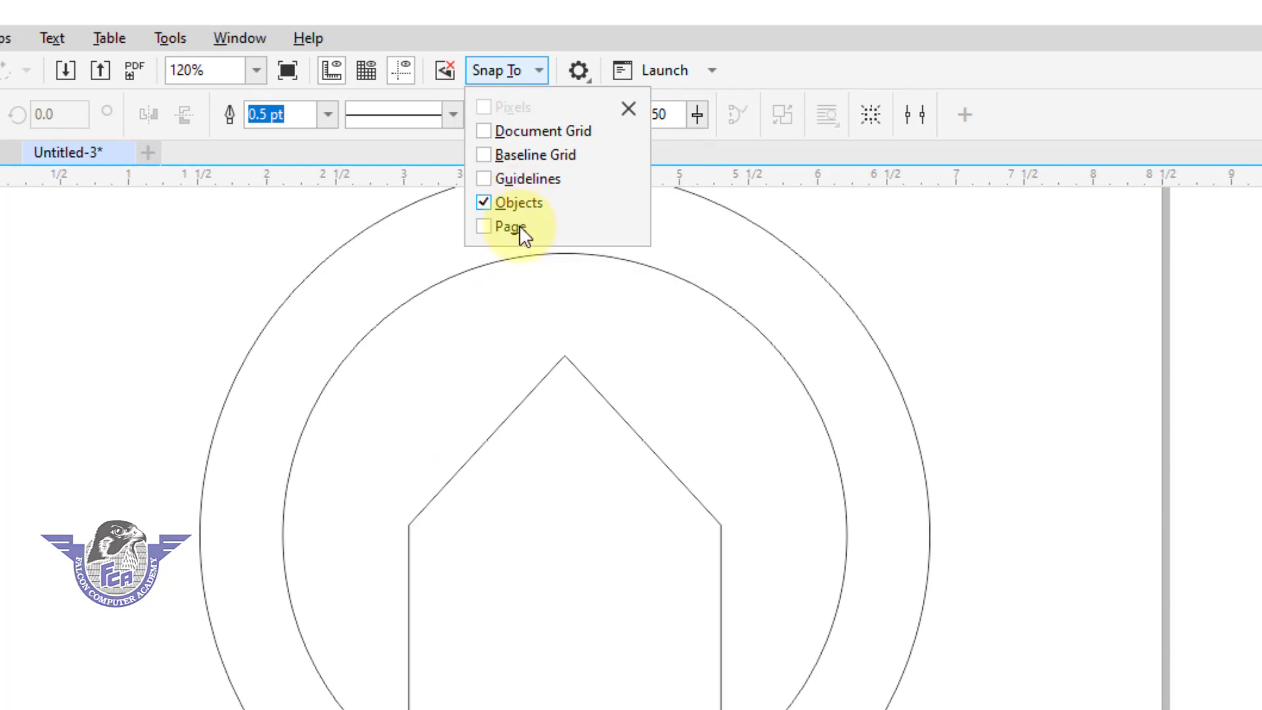
click(490, 447)
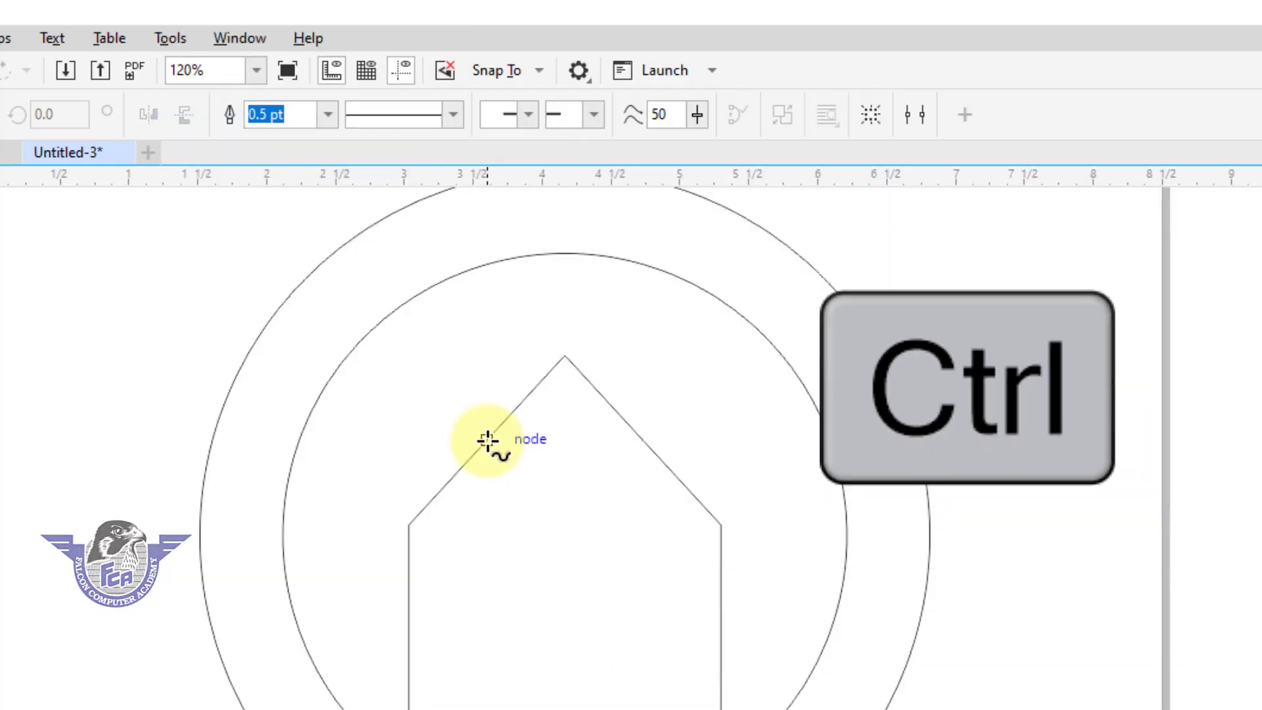
ctrl+click(488, 439)
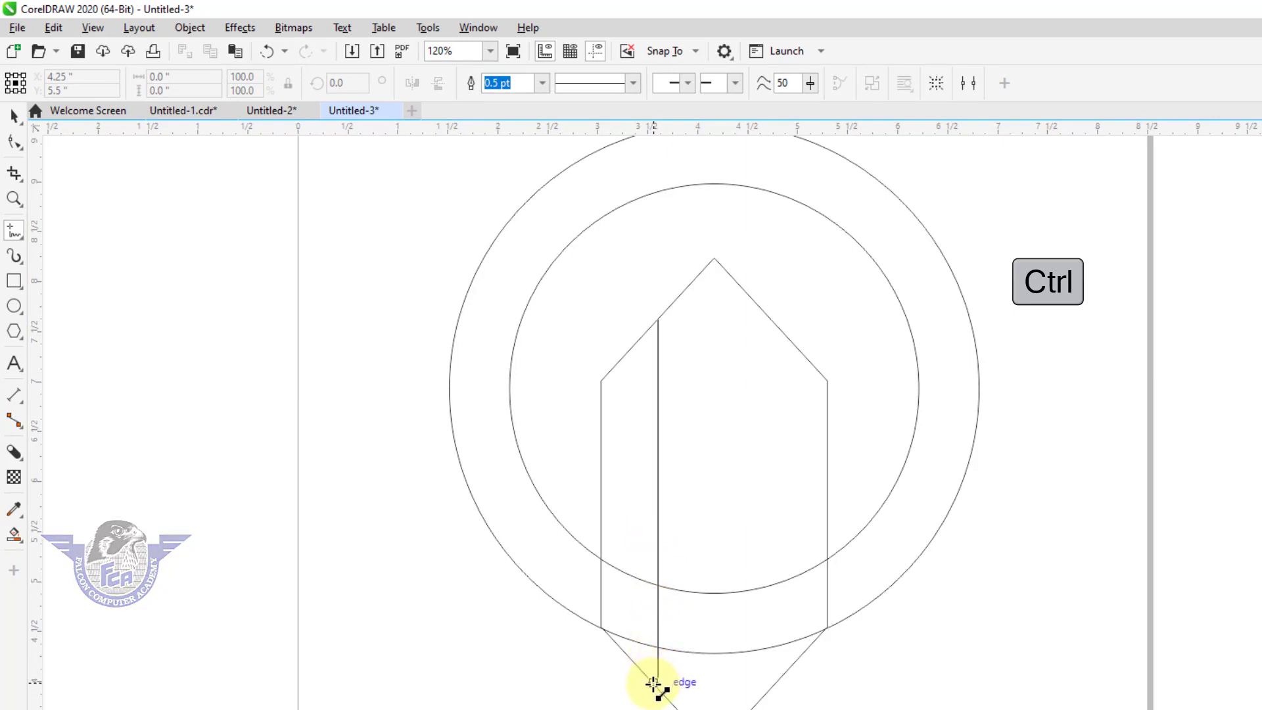
ctrl+click(657, 683)
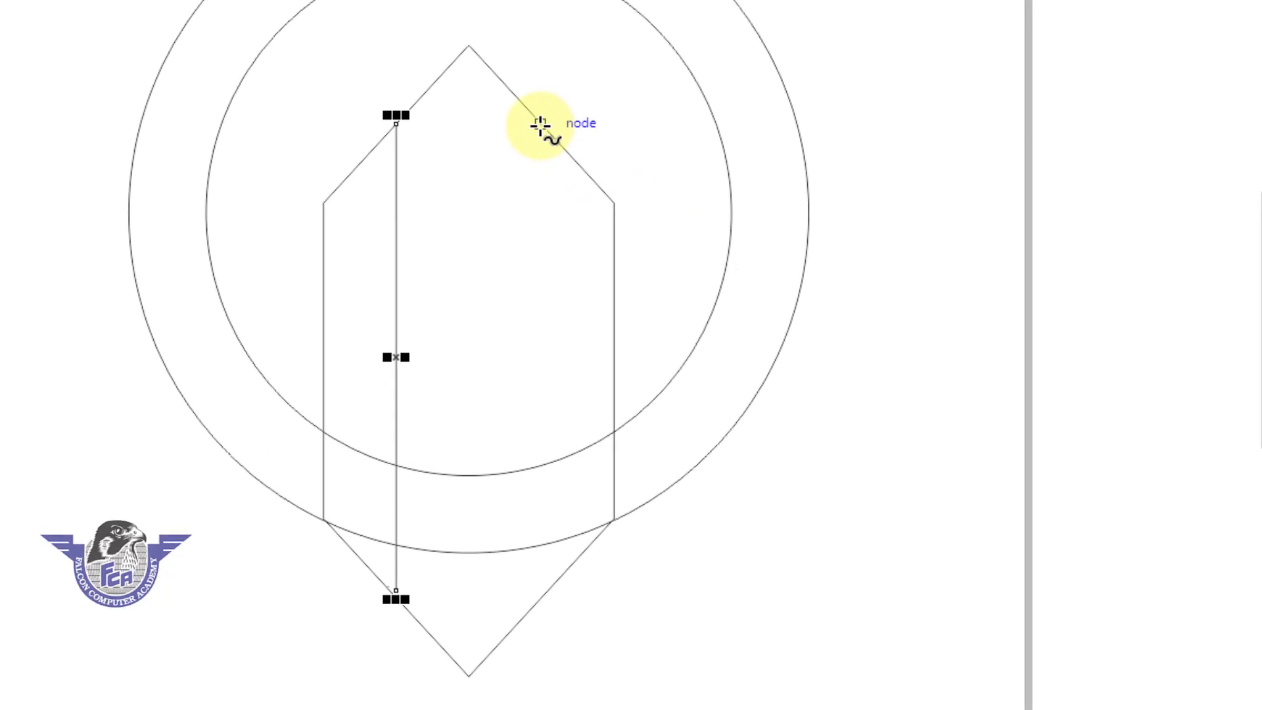
Step: Draw two more vertical lines: from the hexagon's upper-right edge midpoint to its lower-right edge, and from its top corner to its bottom corner
click(539, 132)
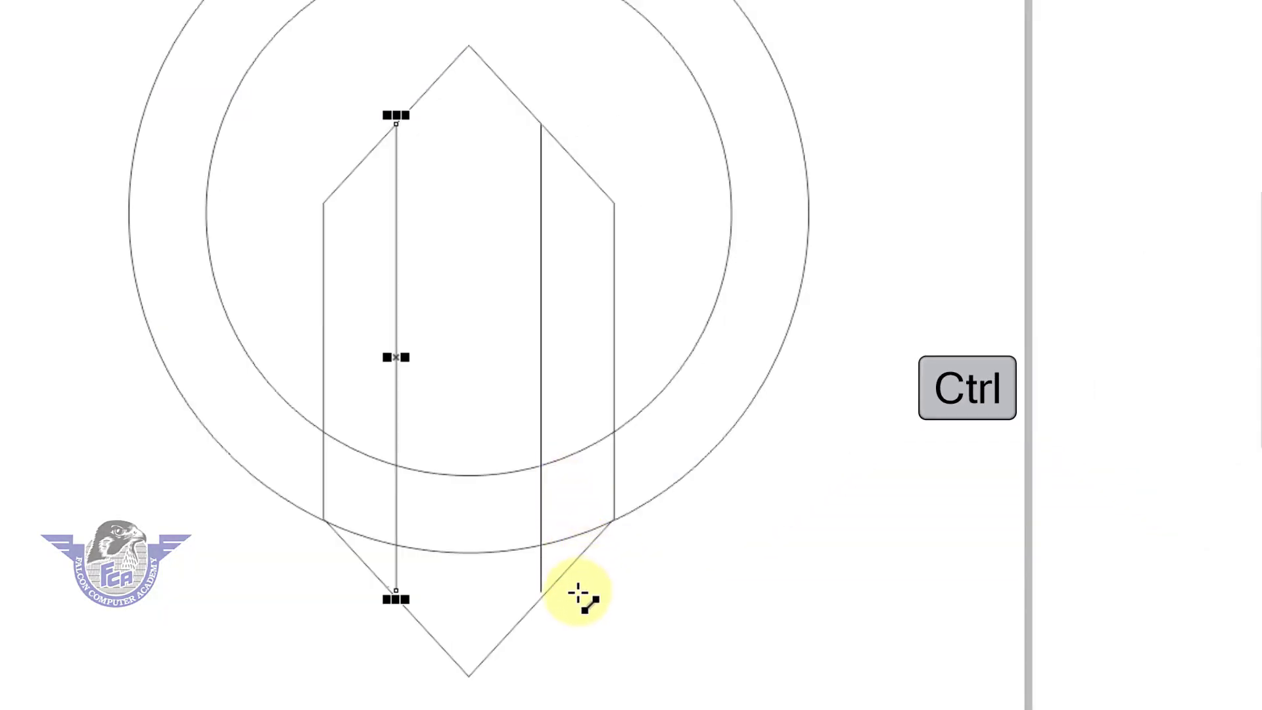
click(578, 601)
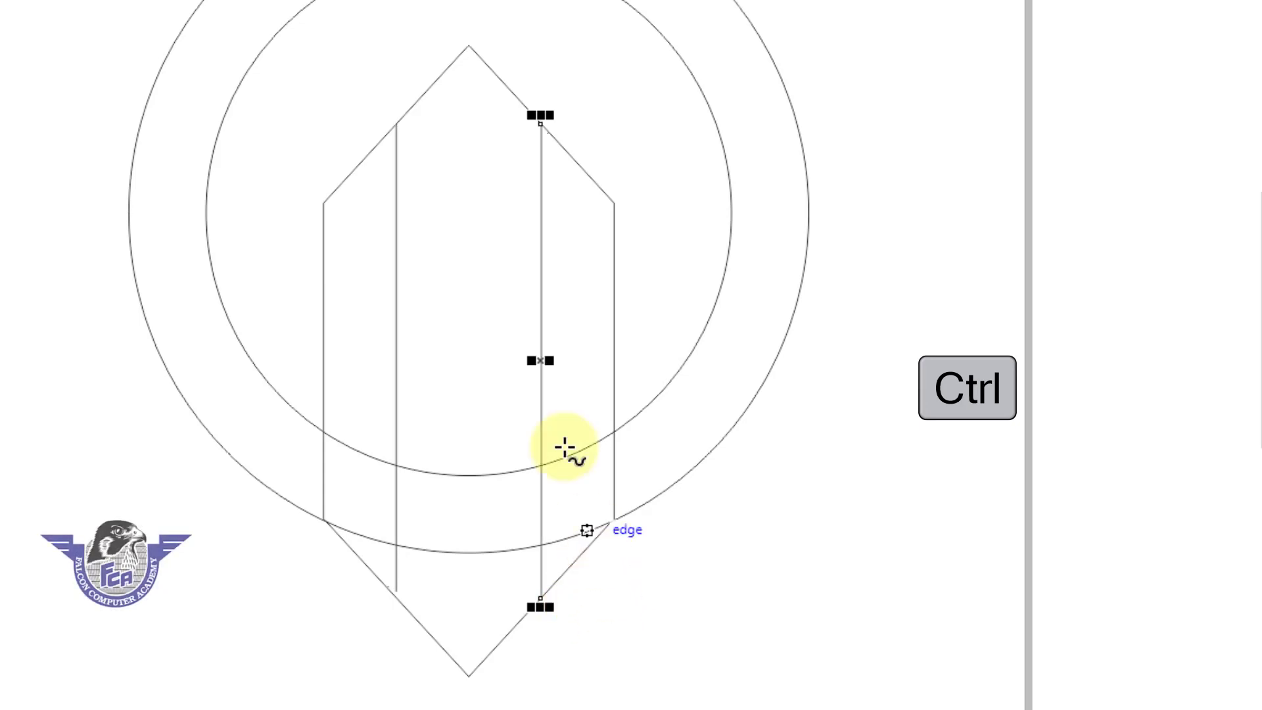
click(470, 46)
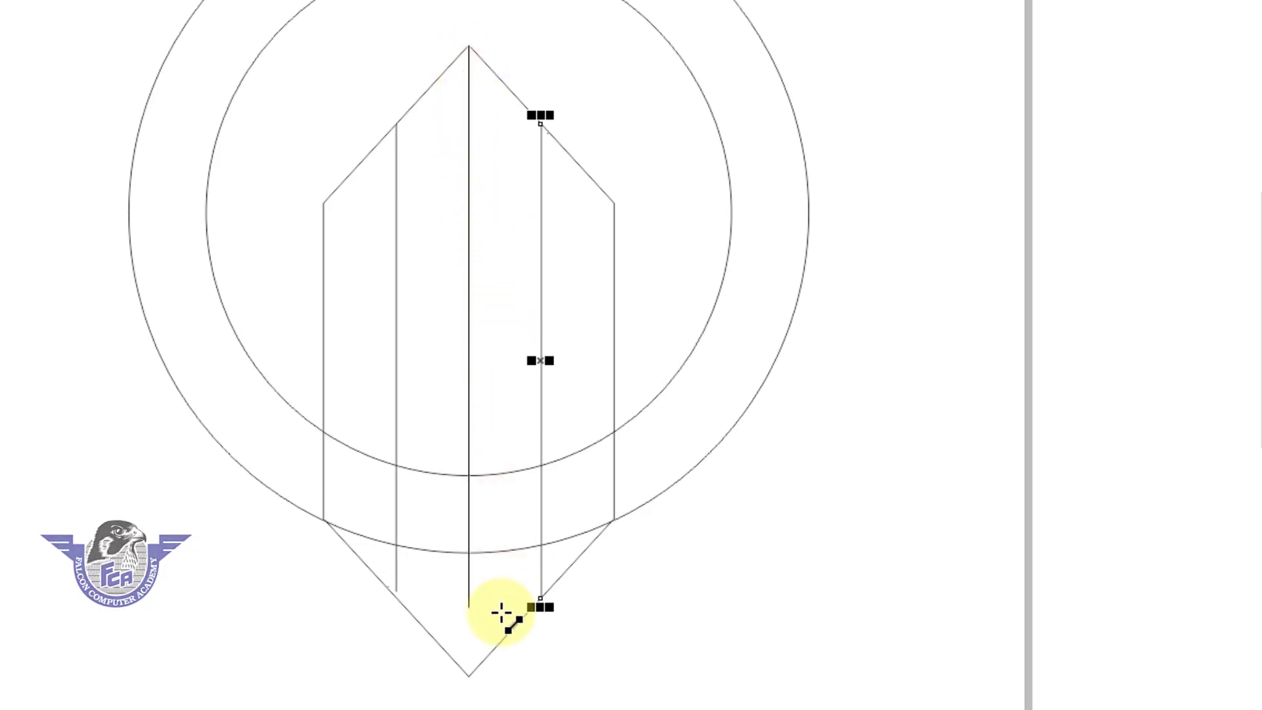
key(ctrl)
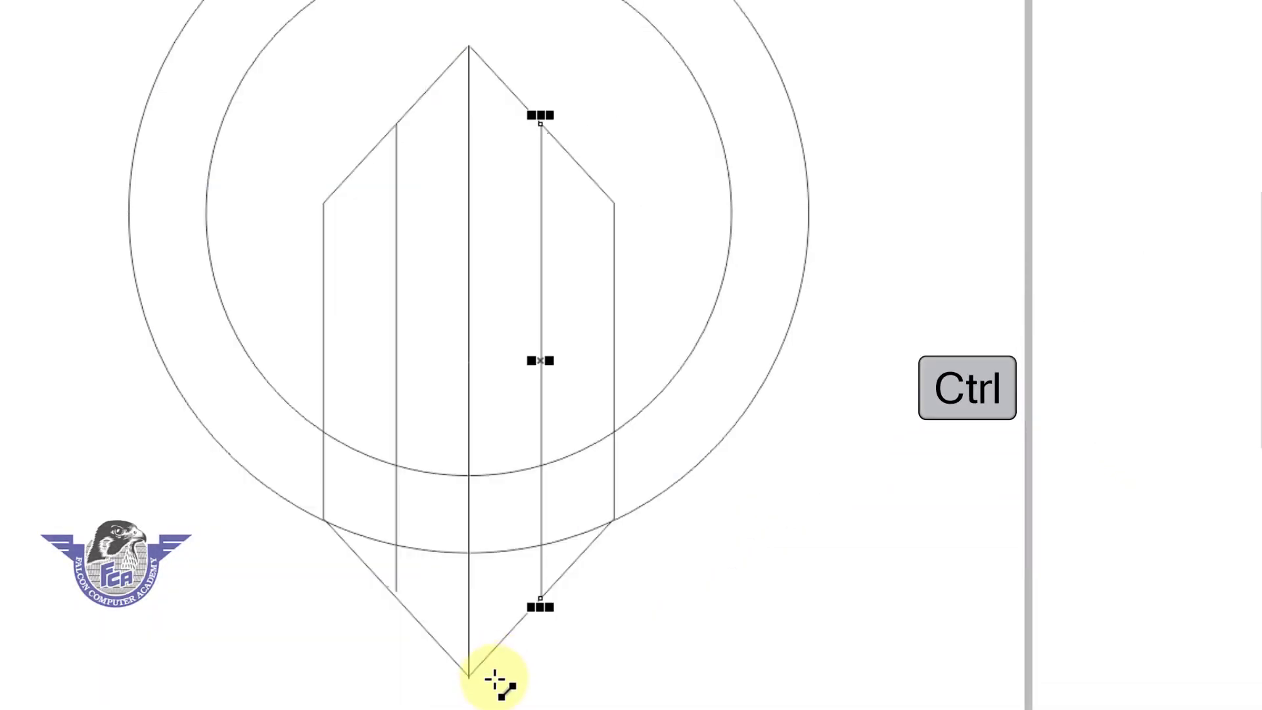
click(498, 677)
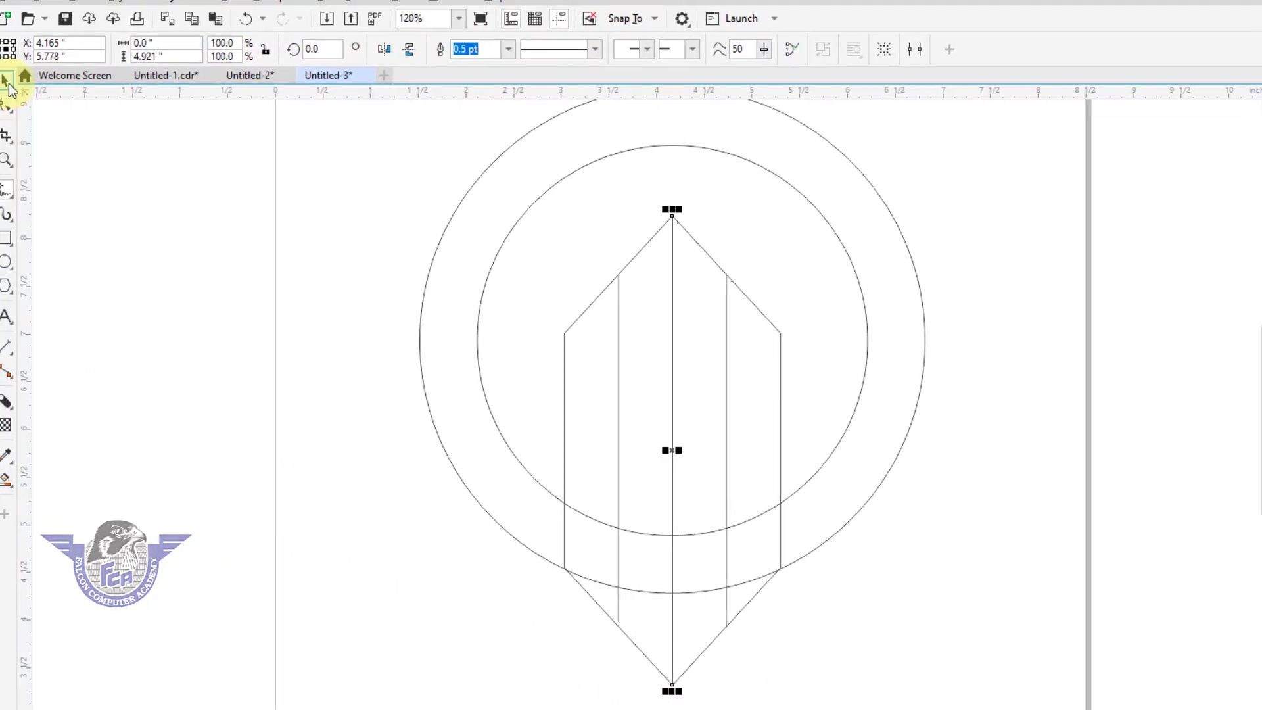
click(11, 84)
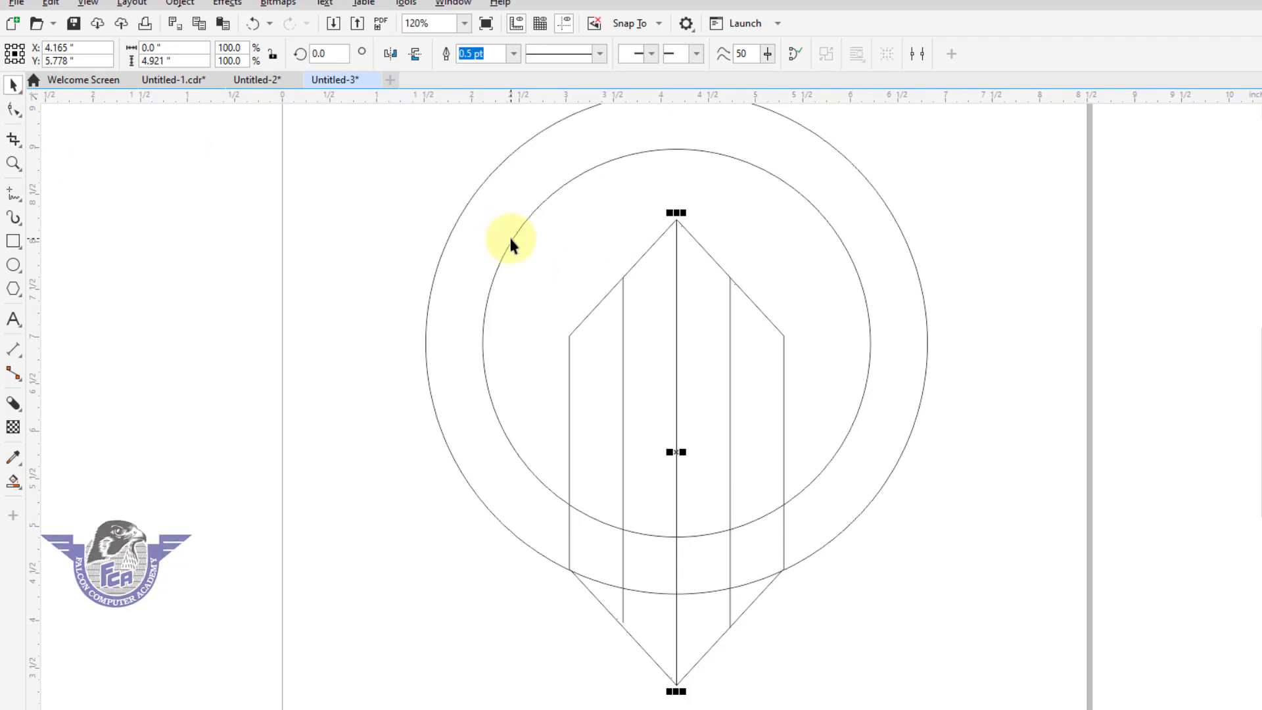
Step: Set the outline width of the central vertical line to 24 pt
key(F4)
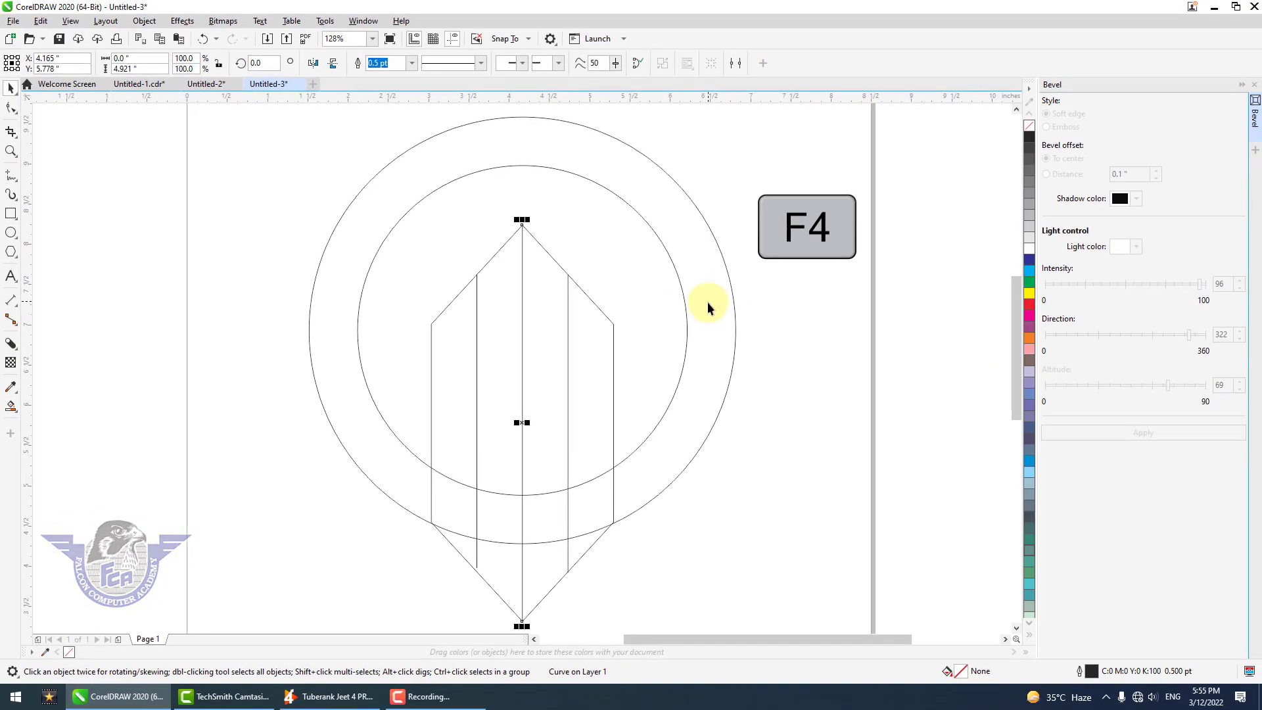
click(653, 317)
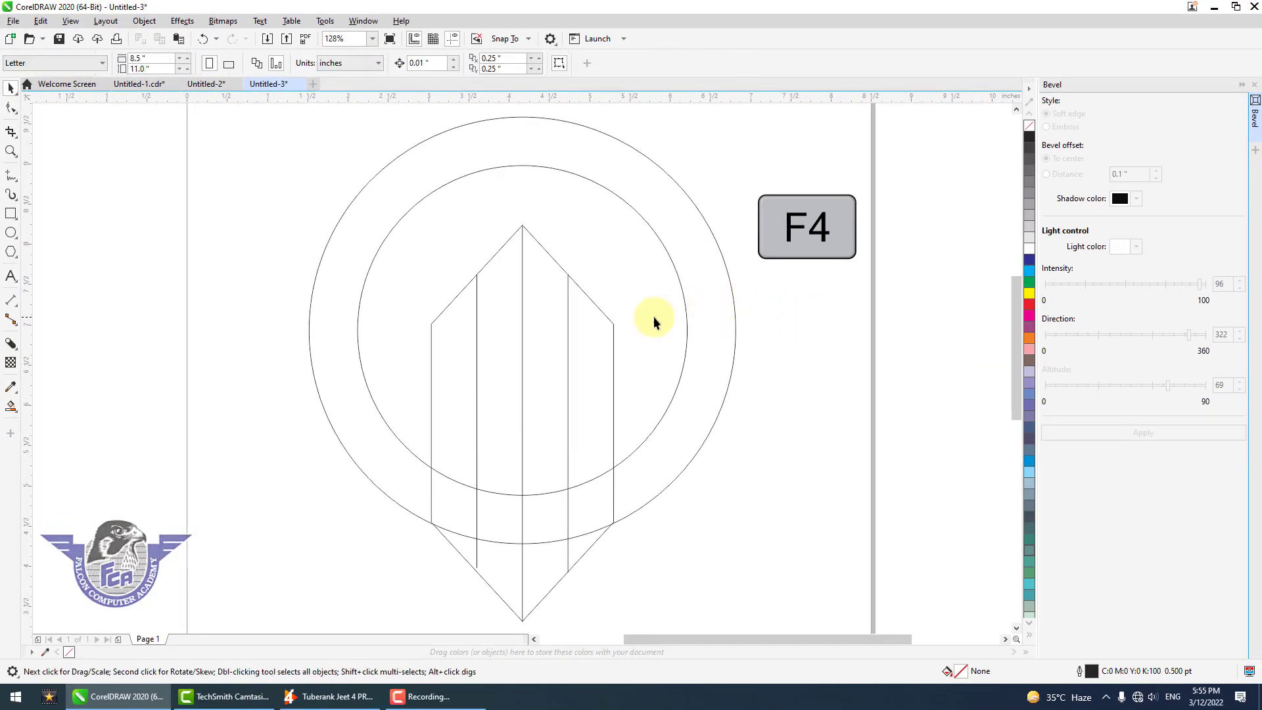
click(523, 304)
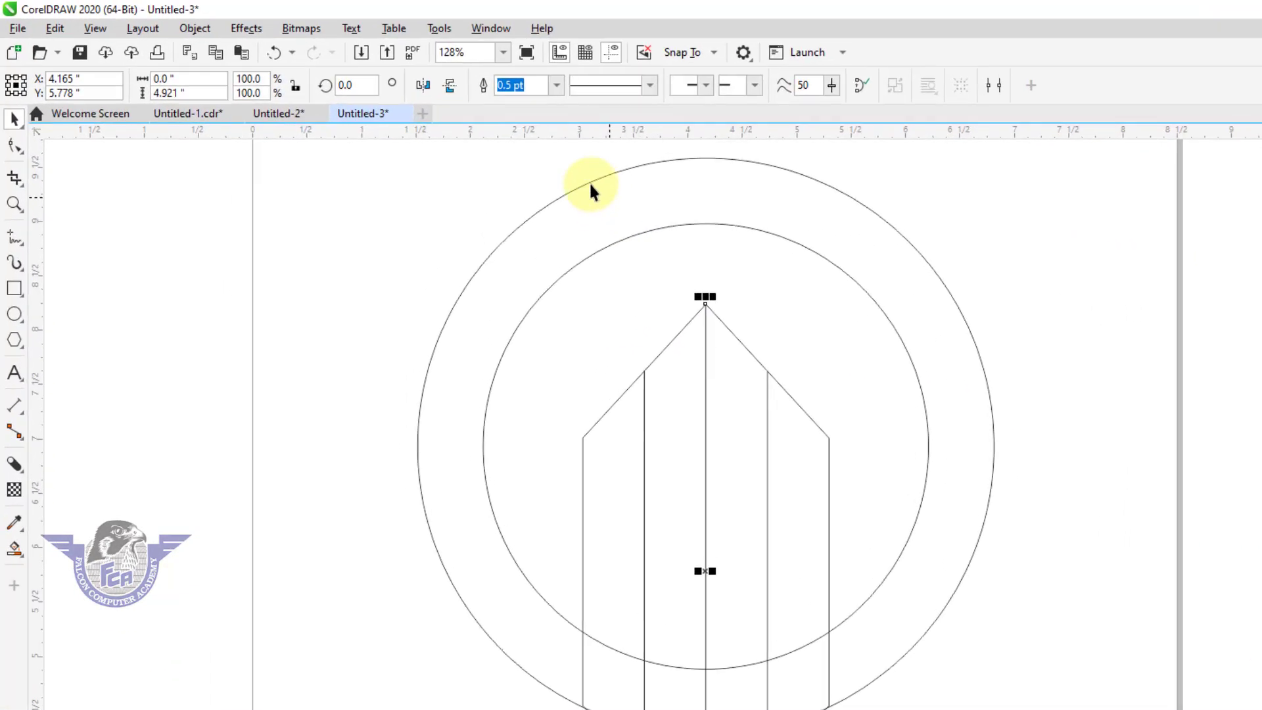
click(864, 133)
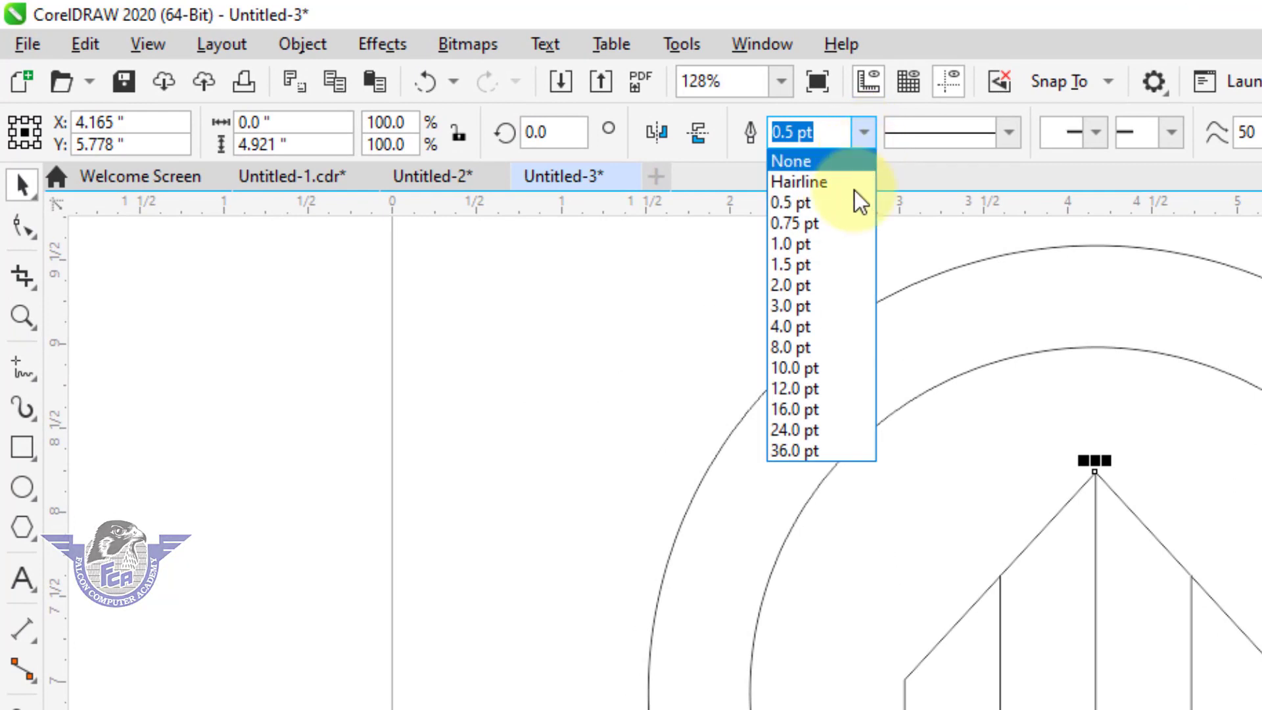
click(847, 410)
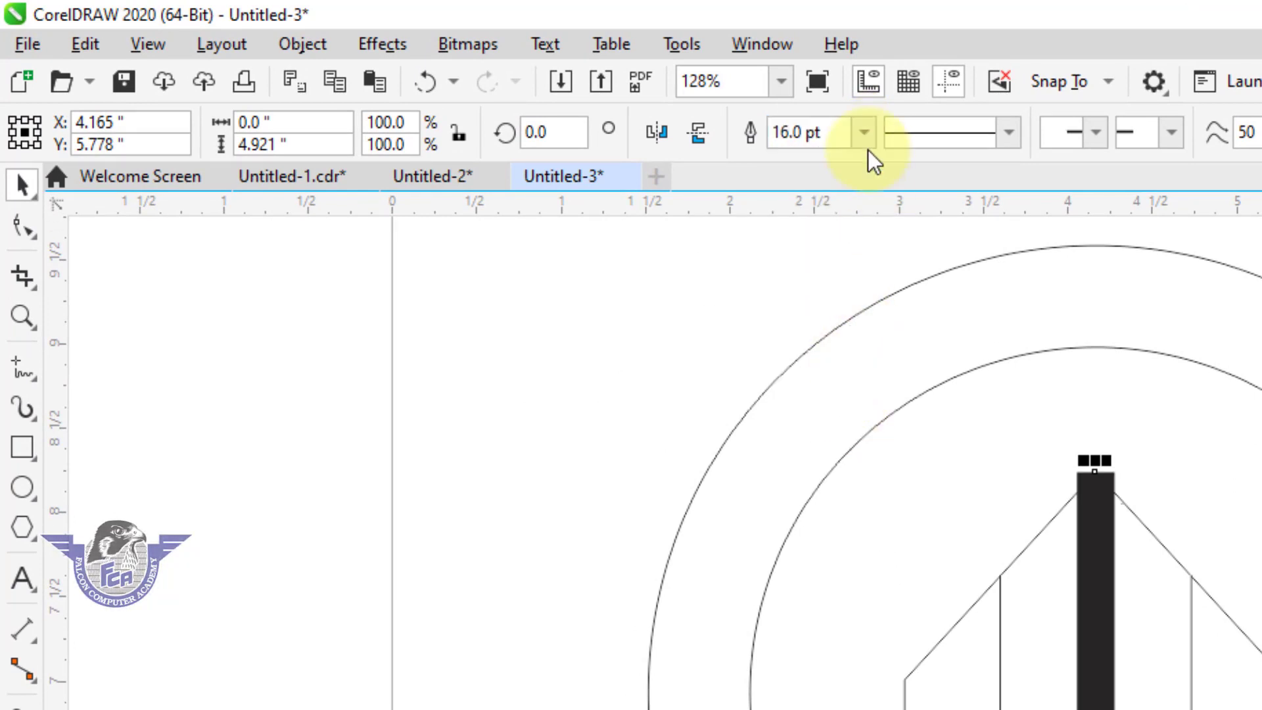
click(864, 133)
click(848, 429)
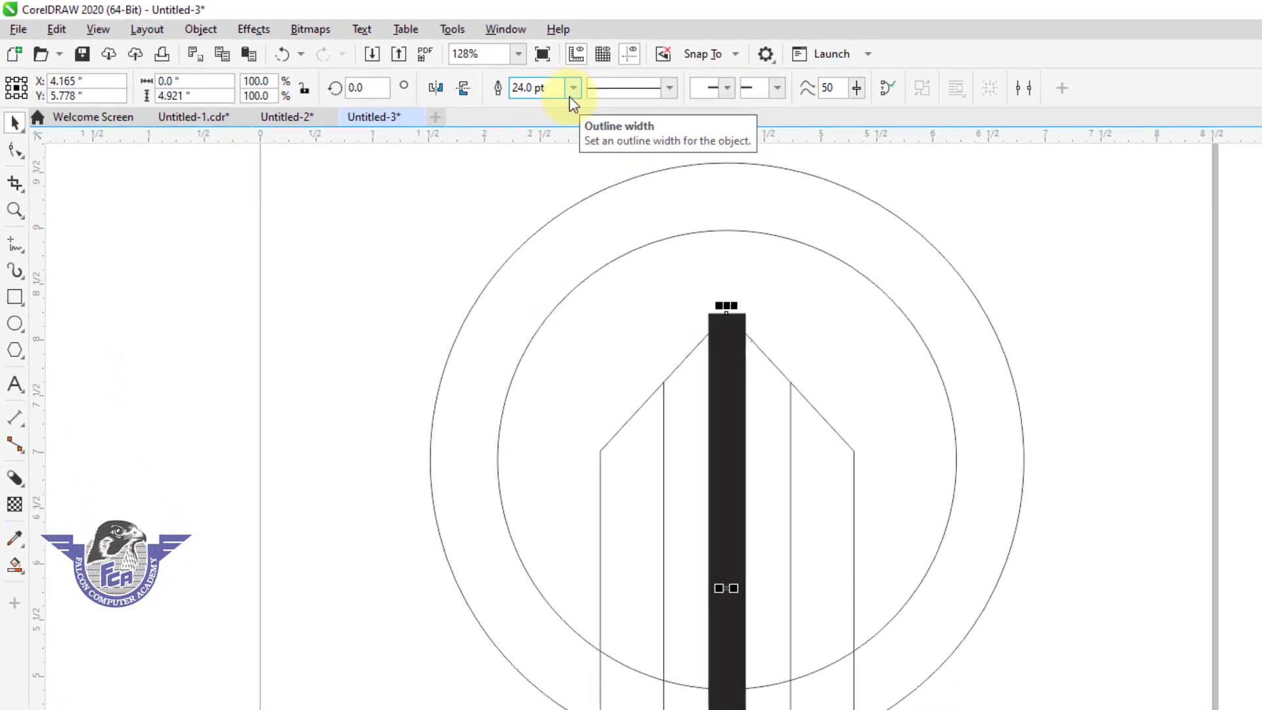
Step: Give the central line's 24 pt outline round corners and round line caps
key(F12)
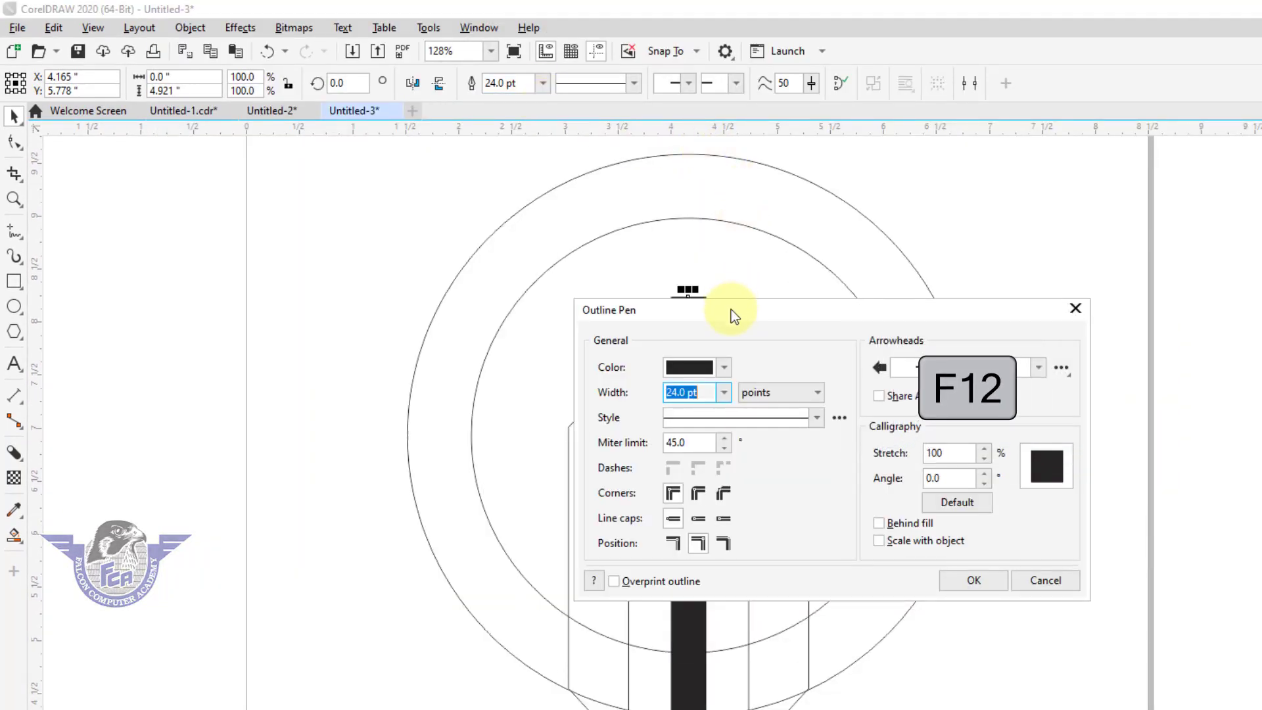
drag(732, 310, 776, 215)
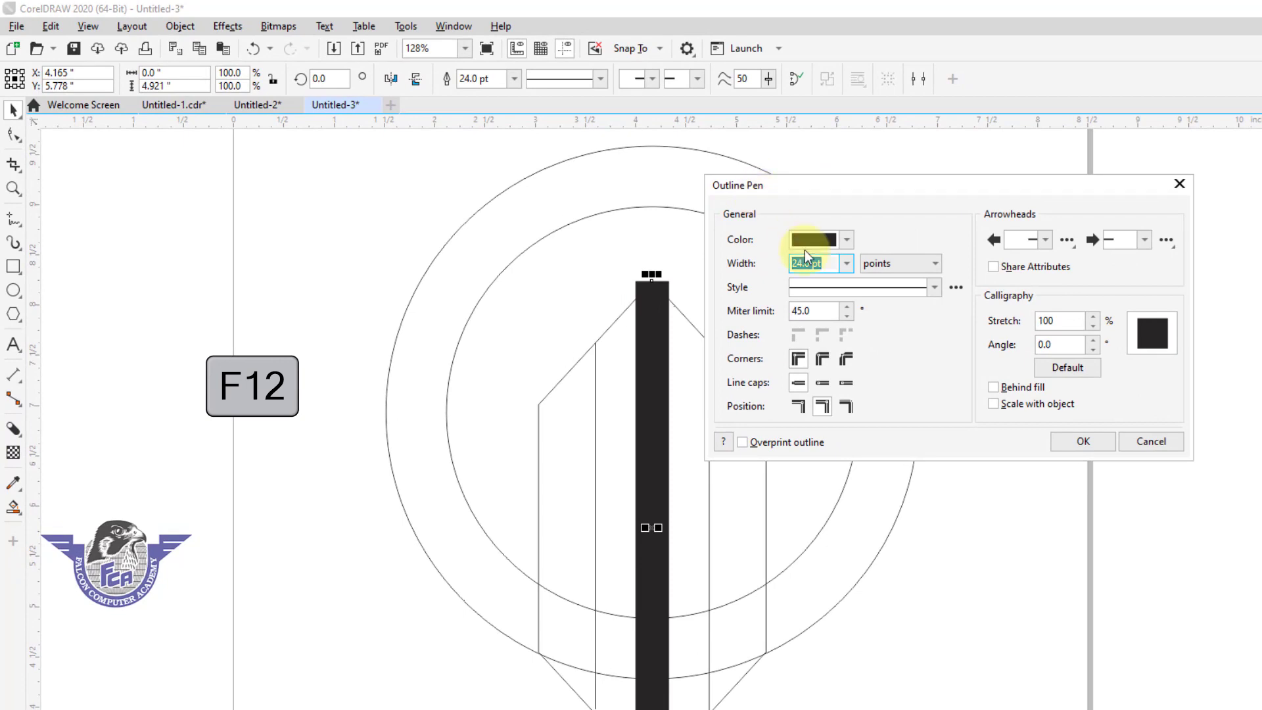
click(846, 263)
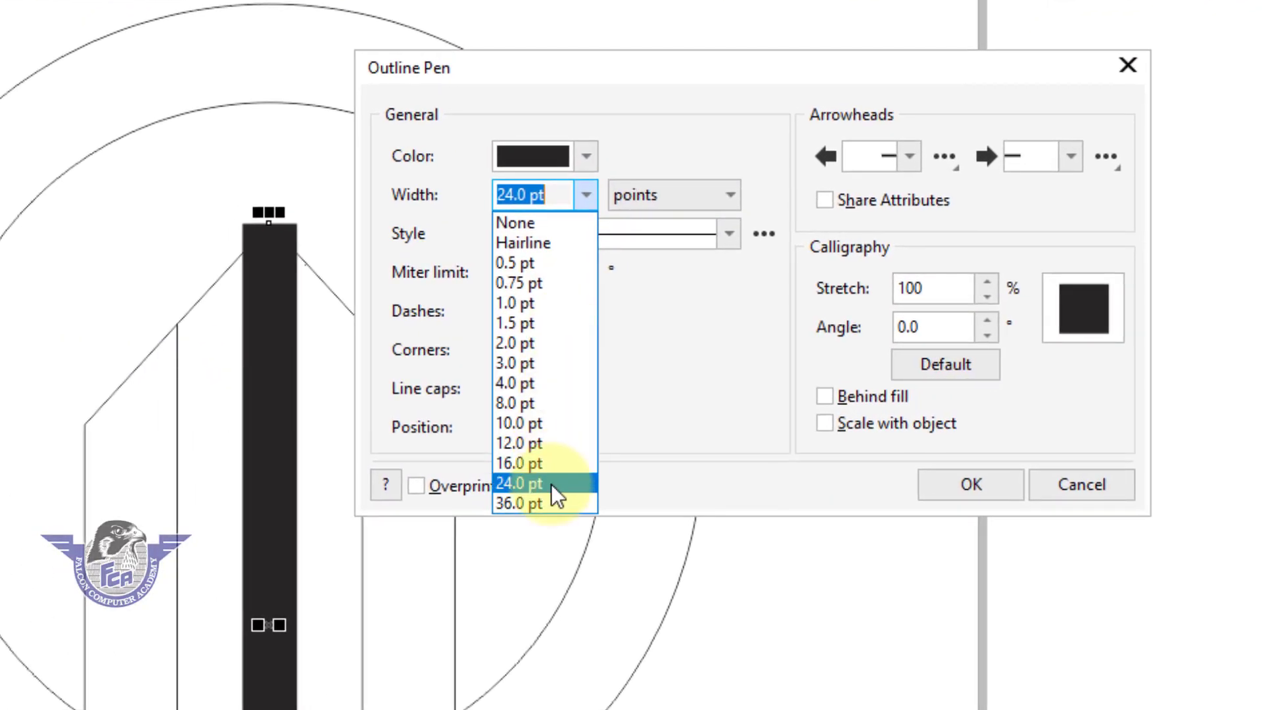
click(552, 487)
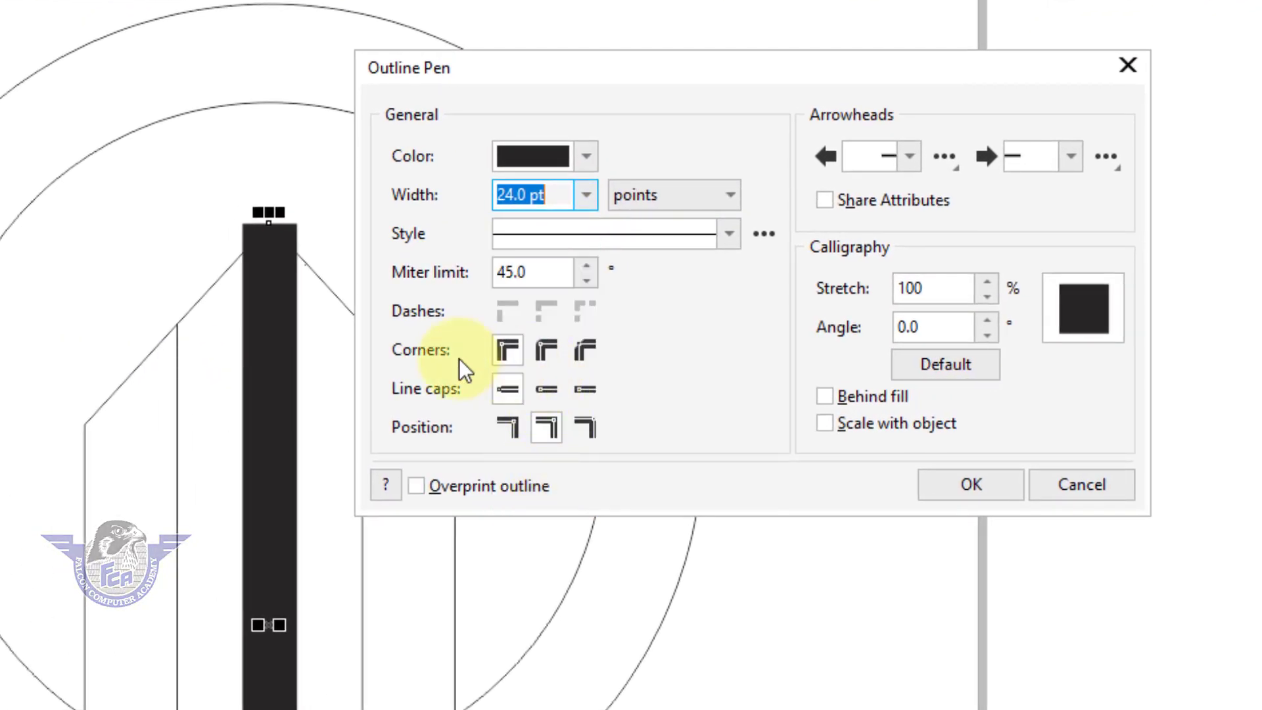
click(543, 354)
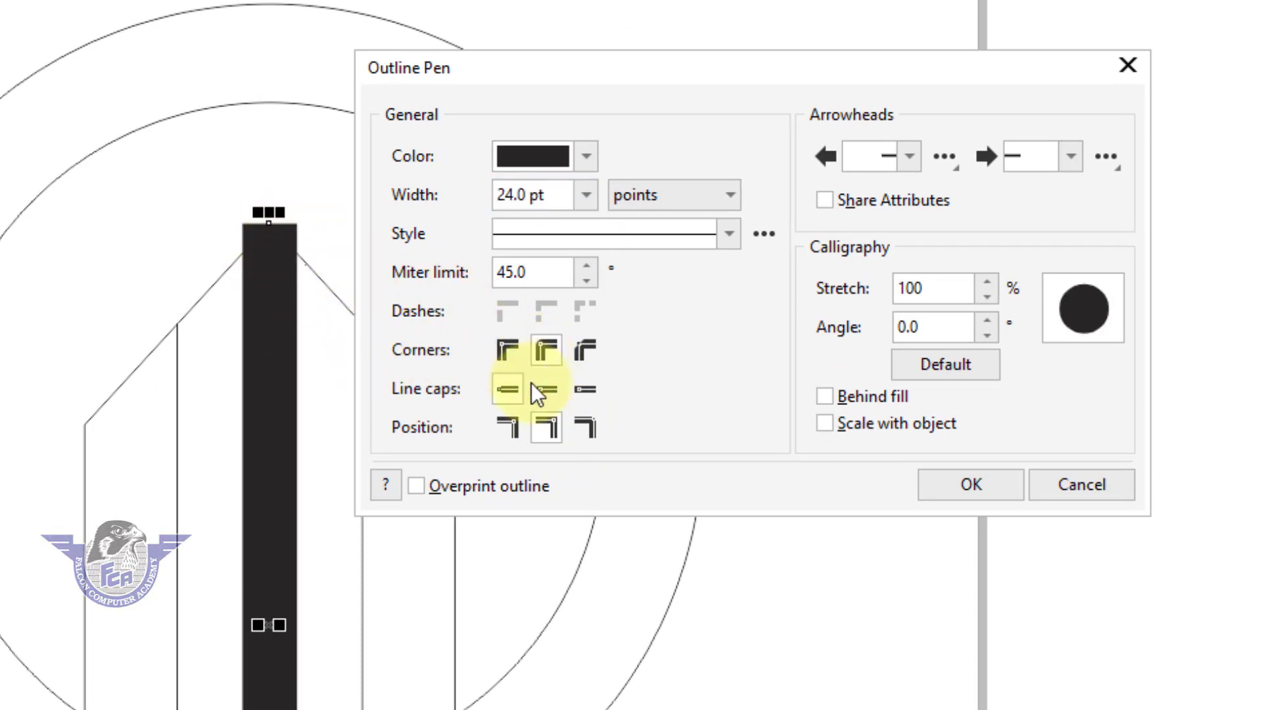
click(547, 391)
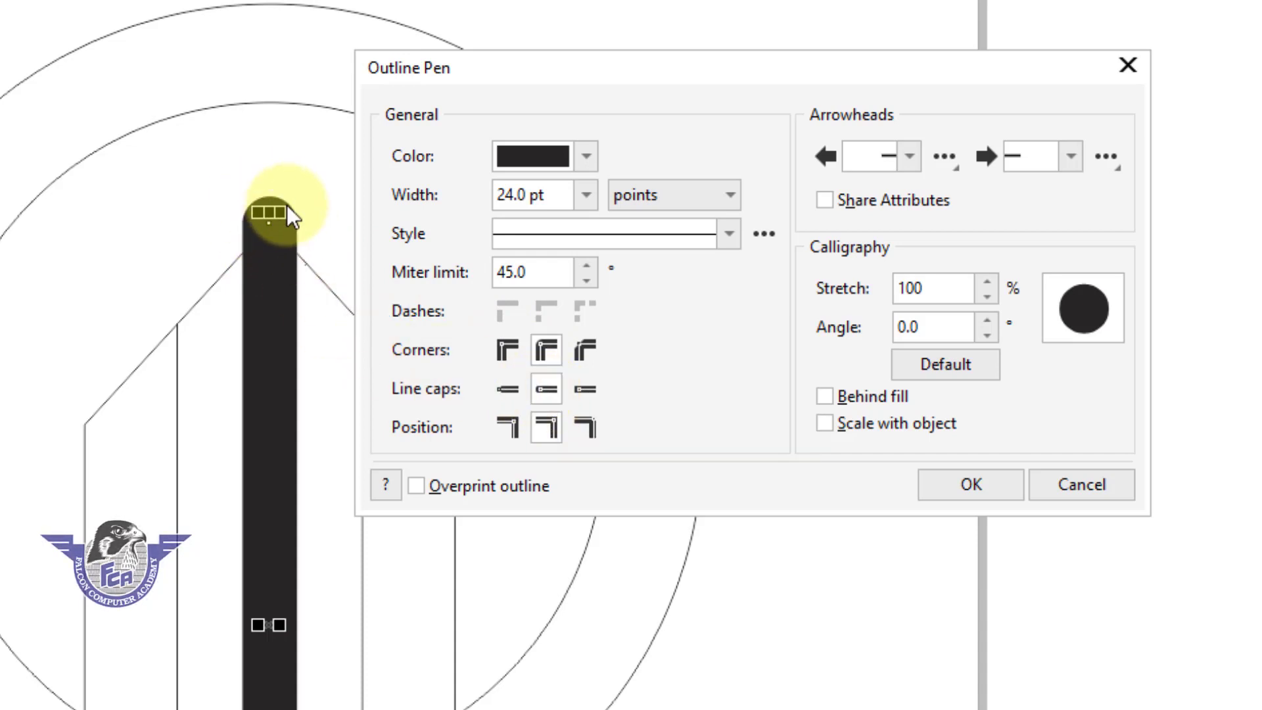
click(968, 485)
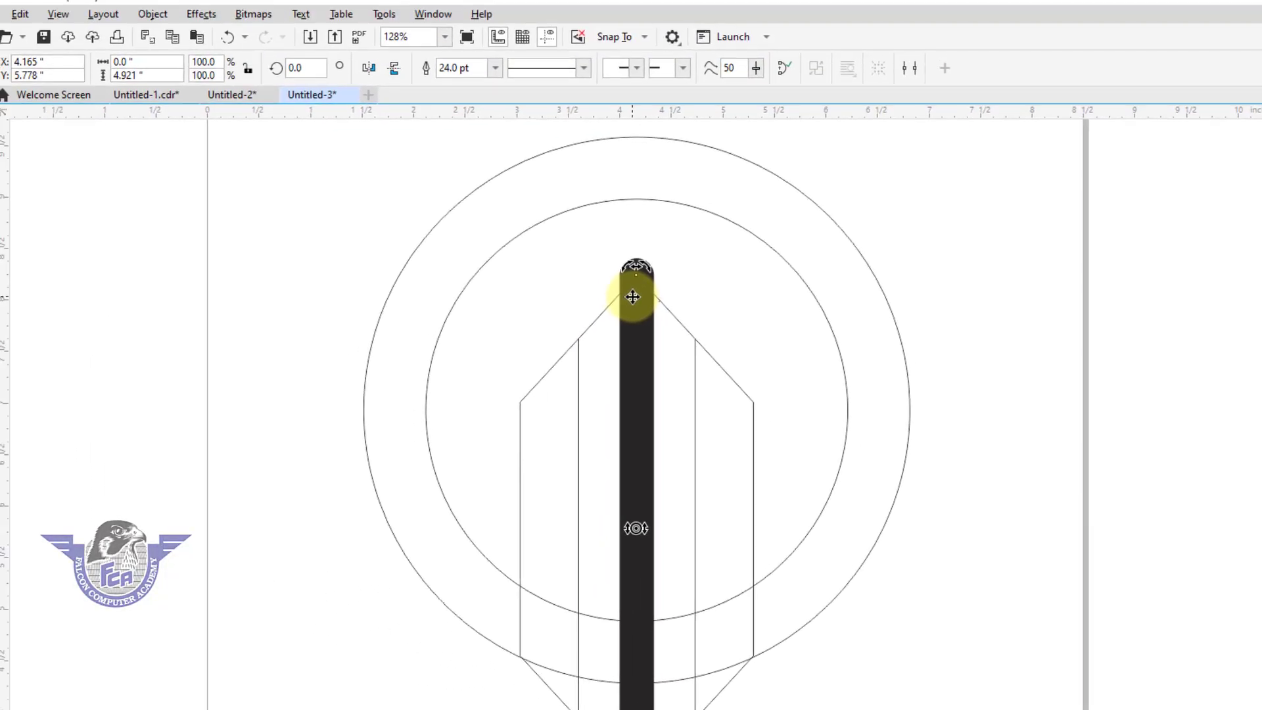
Step: Convert the thick central line's outline to an object and give it no fill with a black outline
click(150, 14)
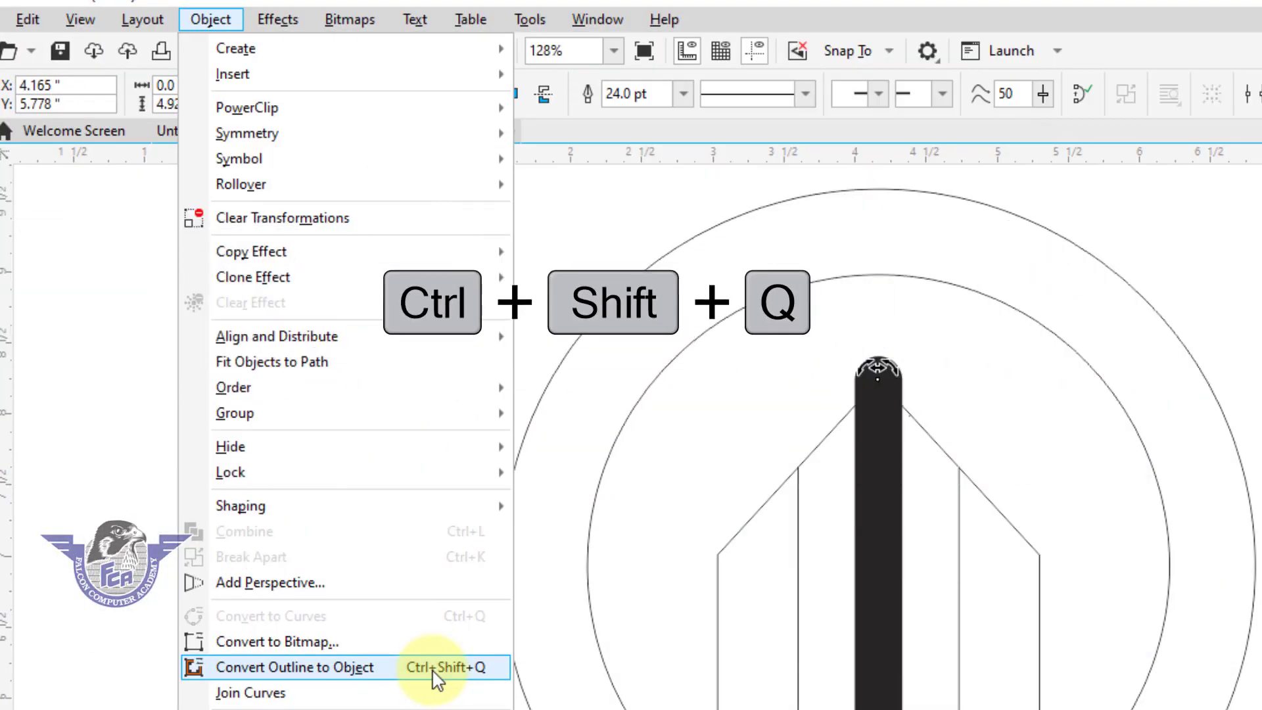
click(434, 672)
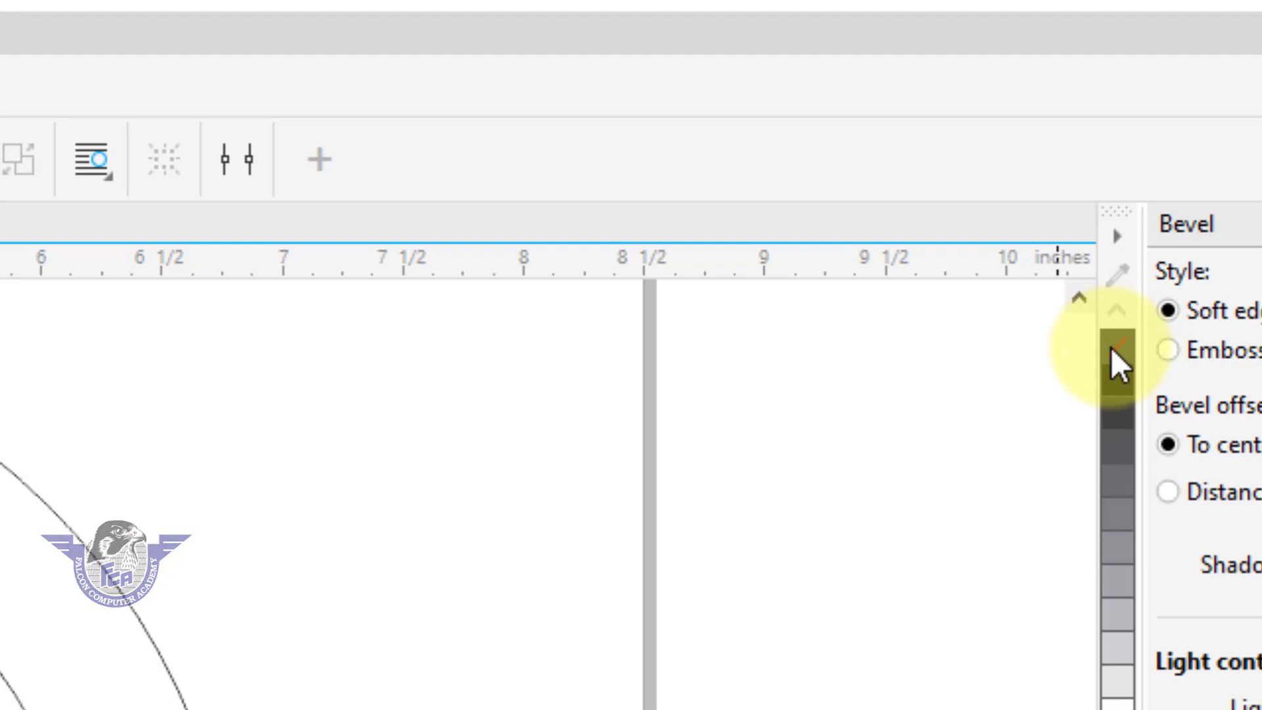
click(1115, 347)
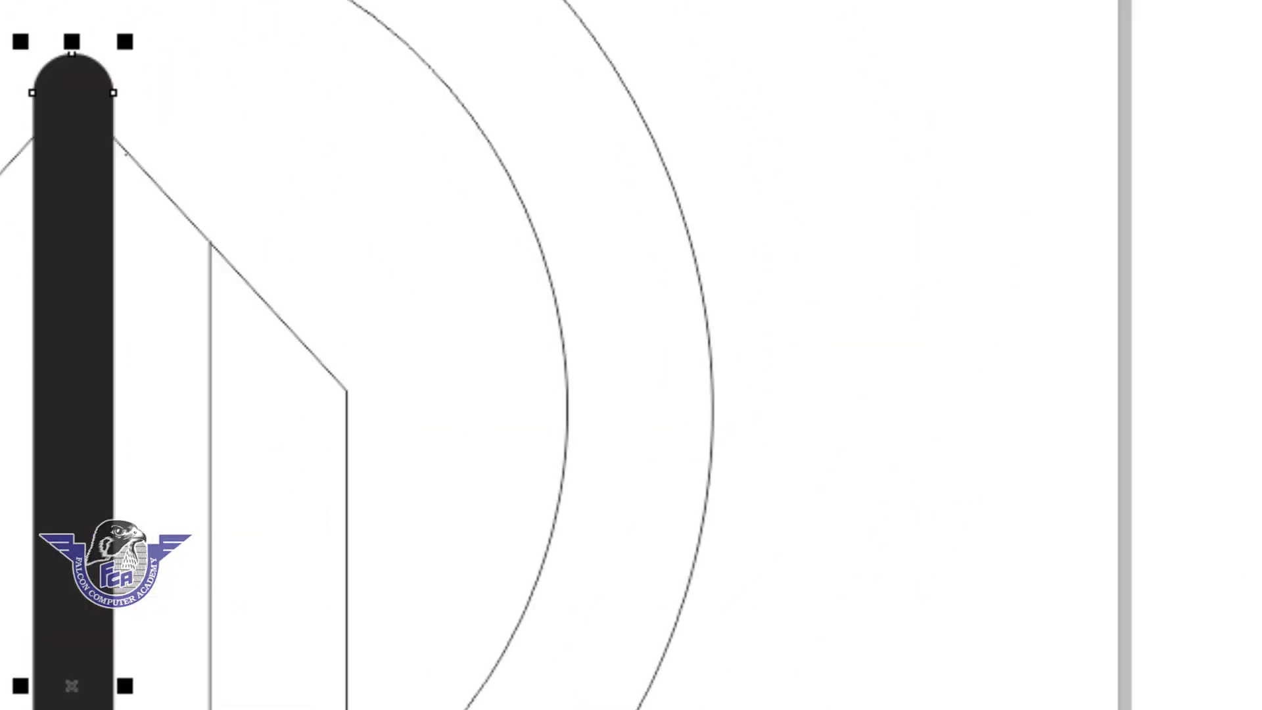
click(1146, 41)
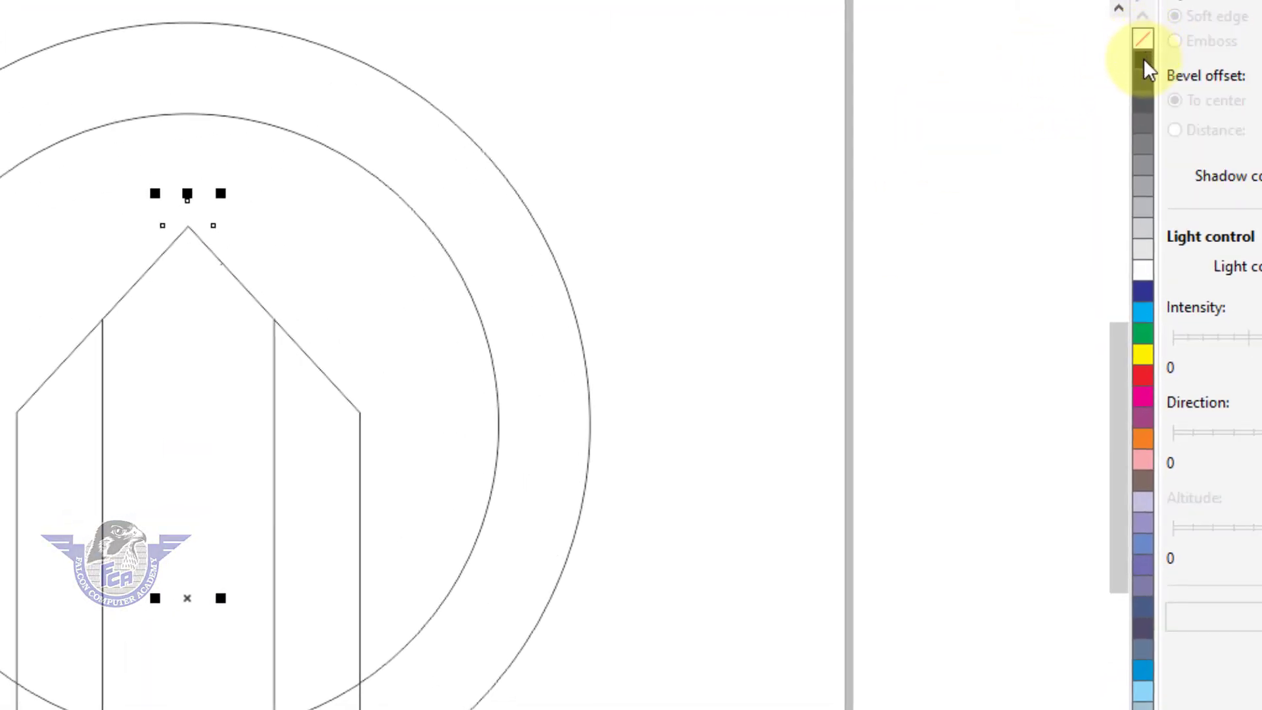
right_click(1144, 59)
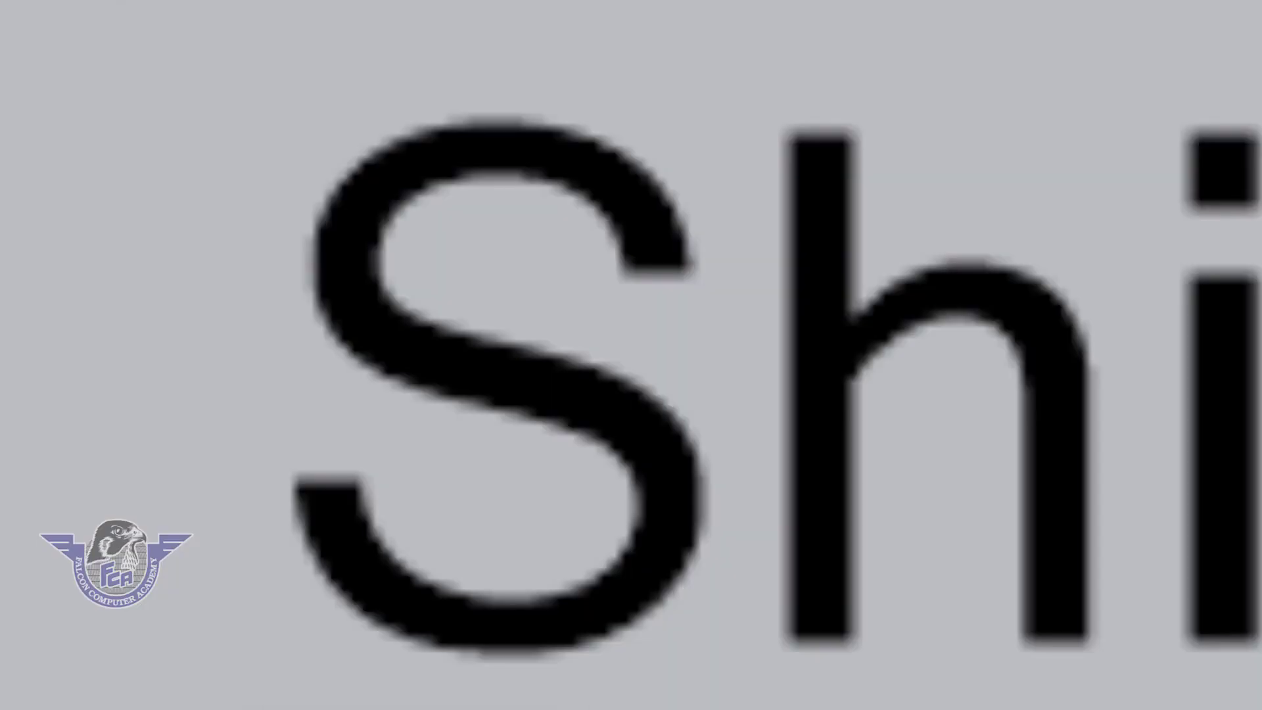
Step: Select all the circles, lines and shapes of the logo and group them
drag(237, 595, 235, 597)
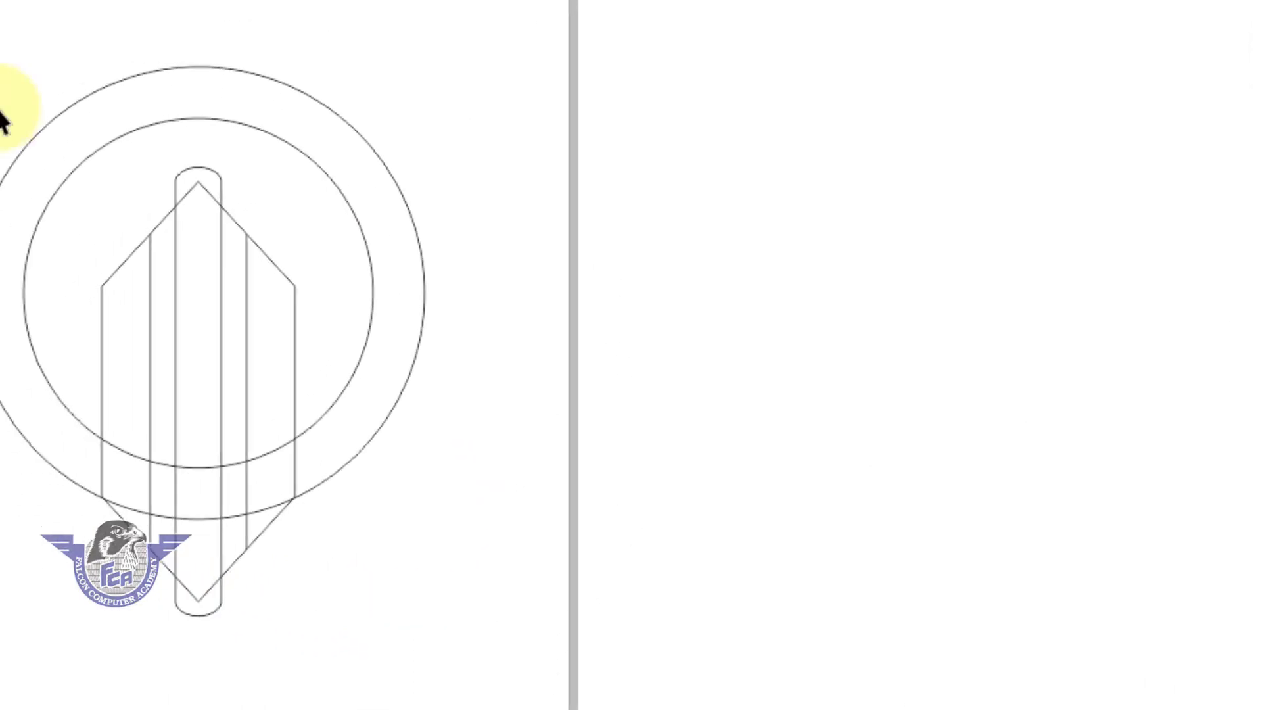
key(ctrl+a)
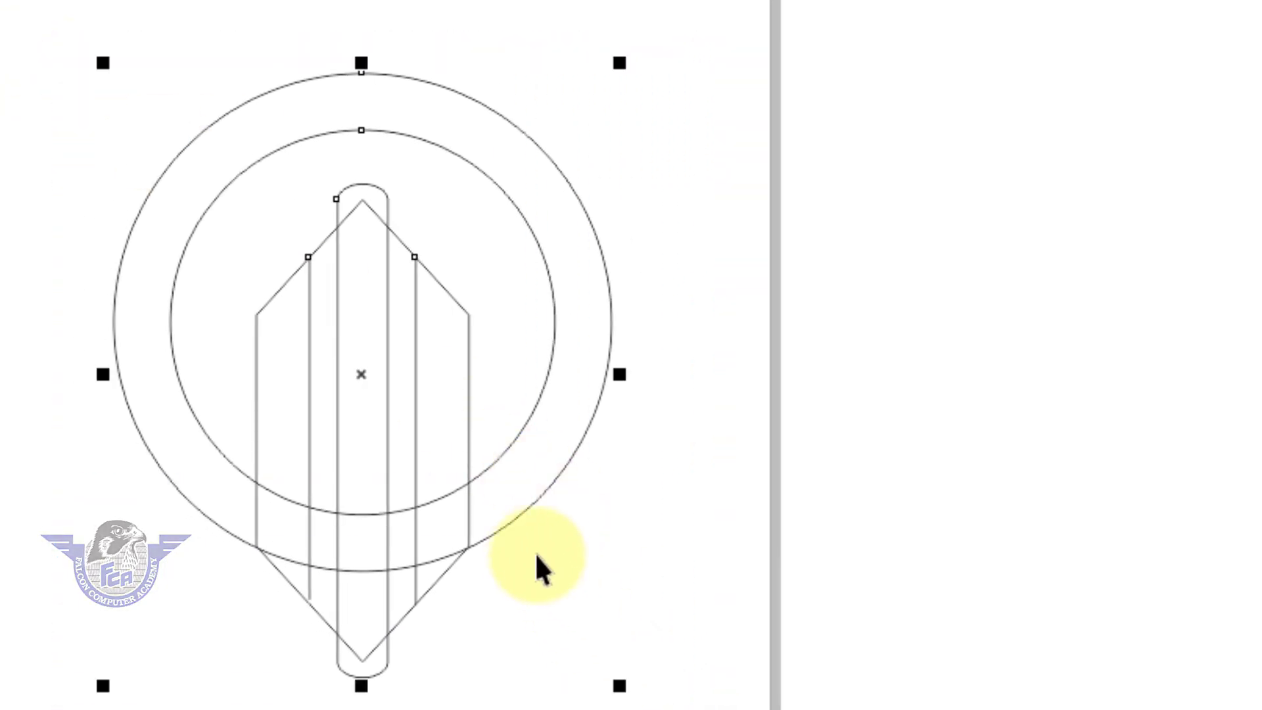
key(ctrl+g)
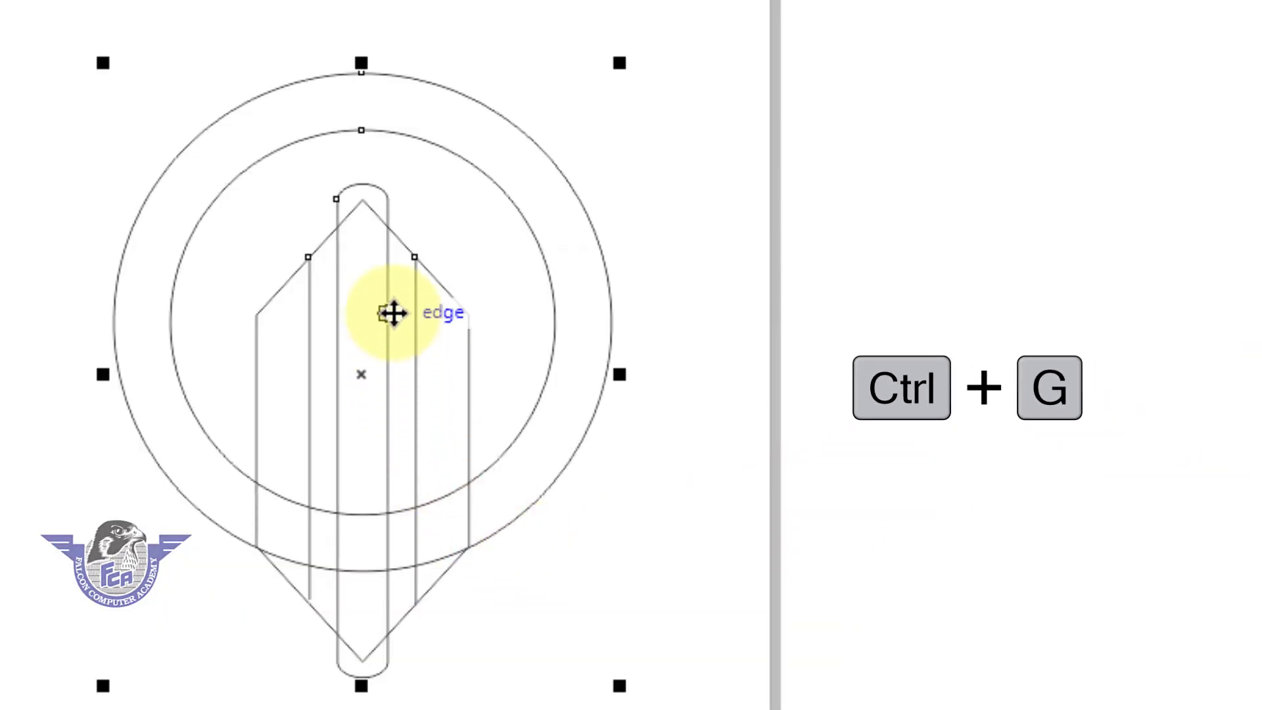
right_click(391, 294)
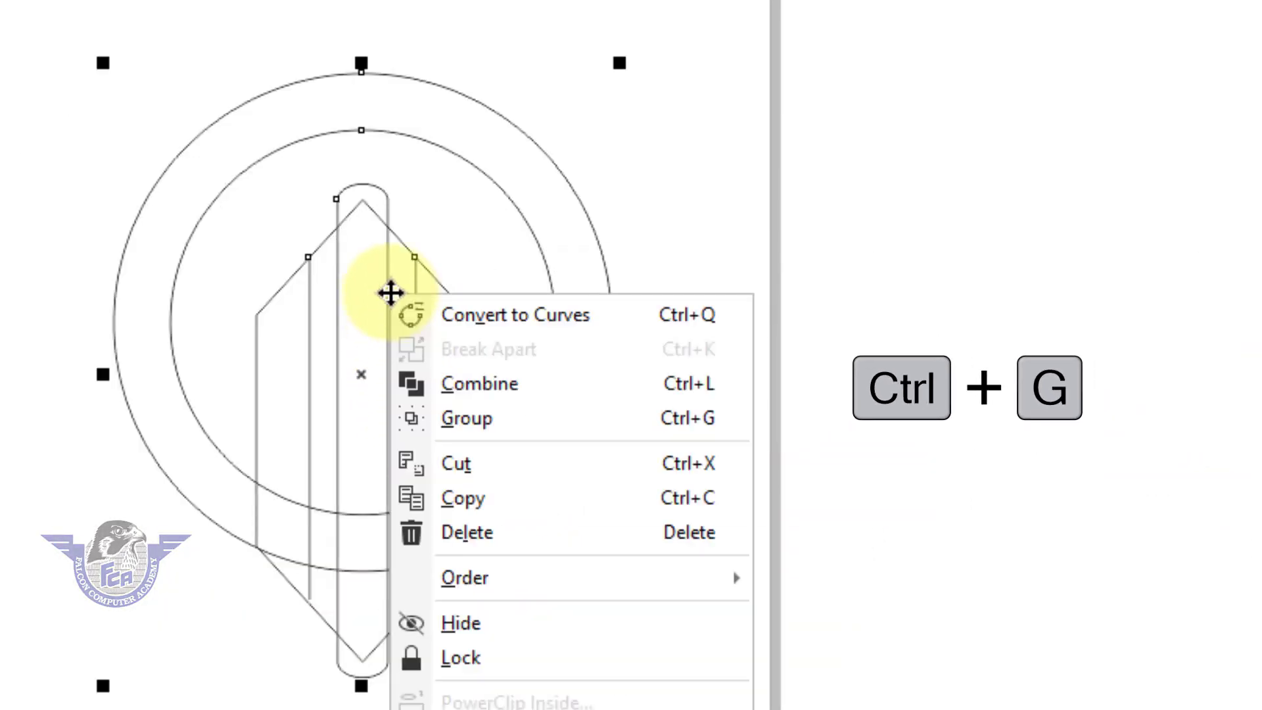
click(564, 416)
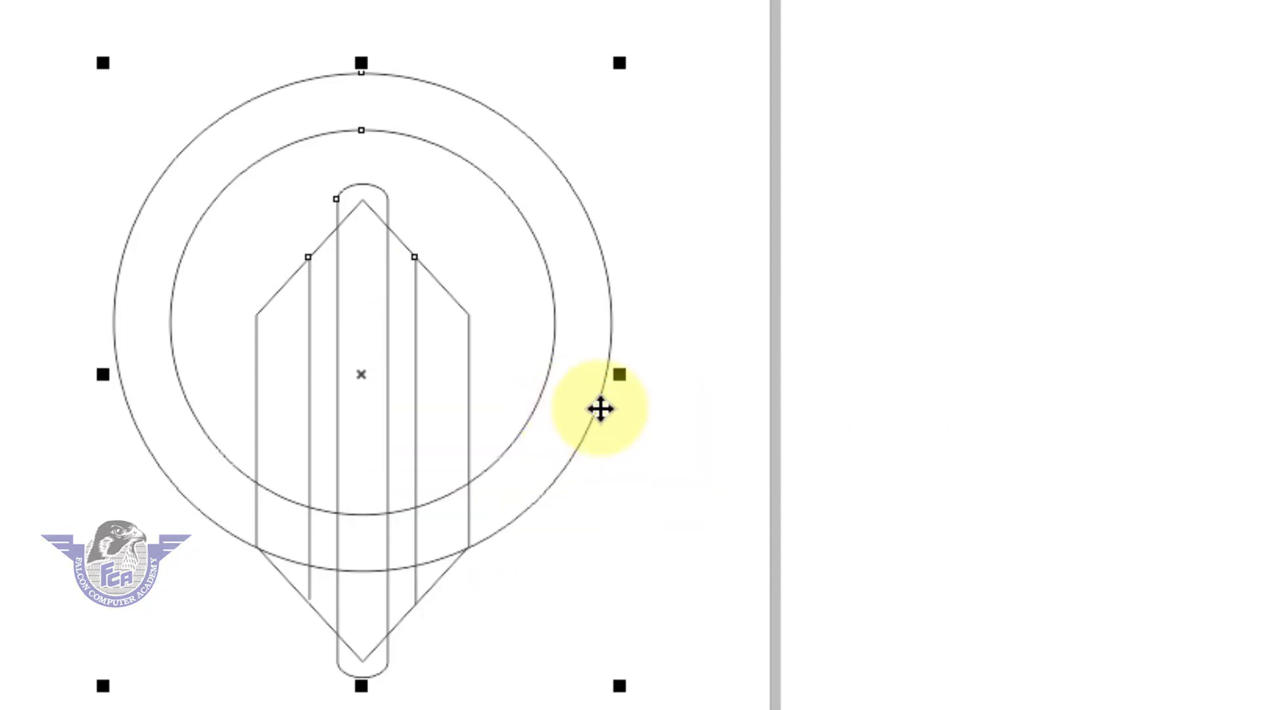
Step: Activate Smart Fill and choose a medium blue as its fill colour
key(shift+F2)
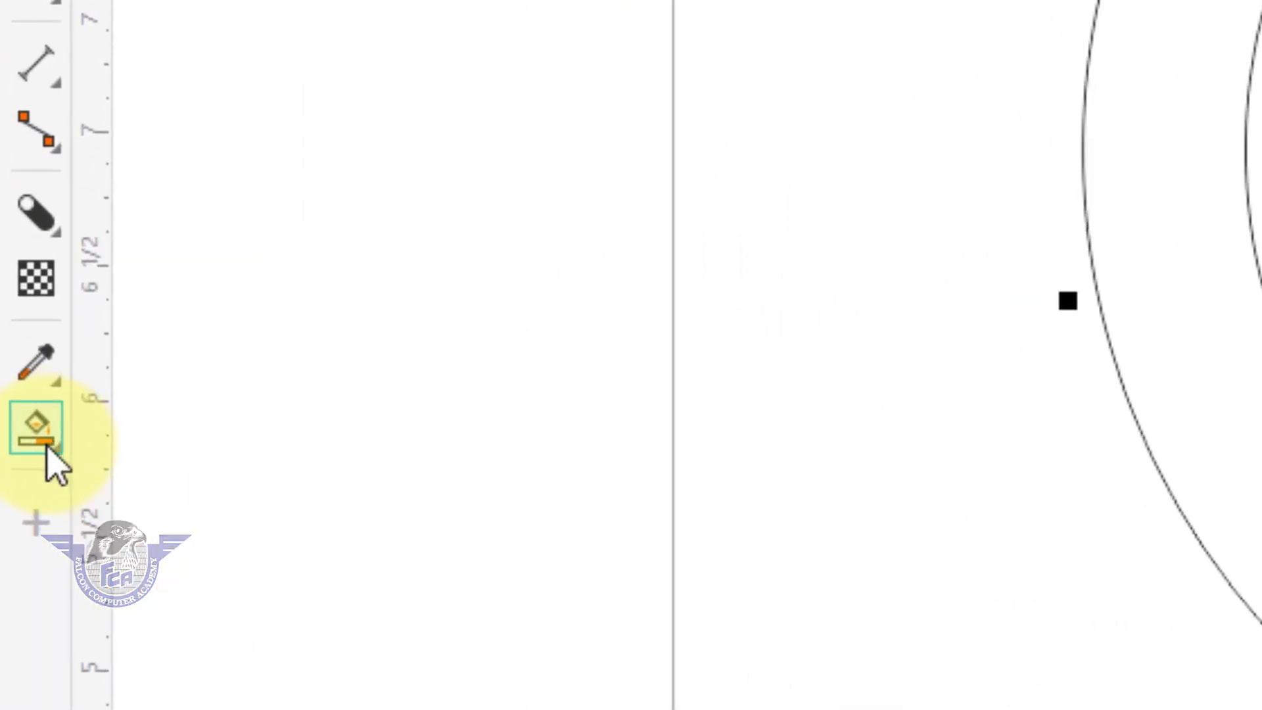
click(50, 453)
click(98, 483)
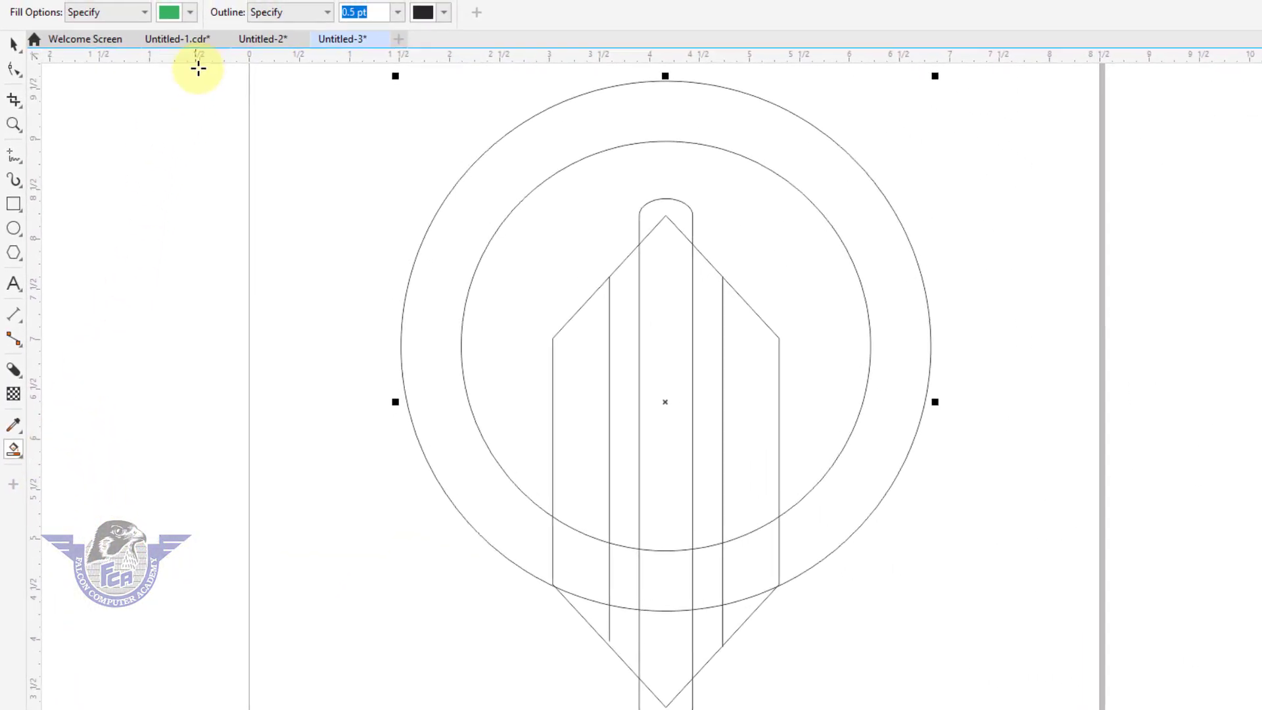
click(190, 12)
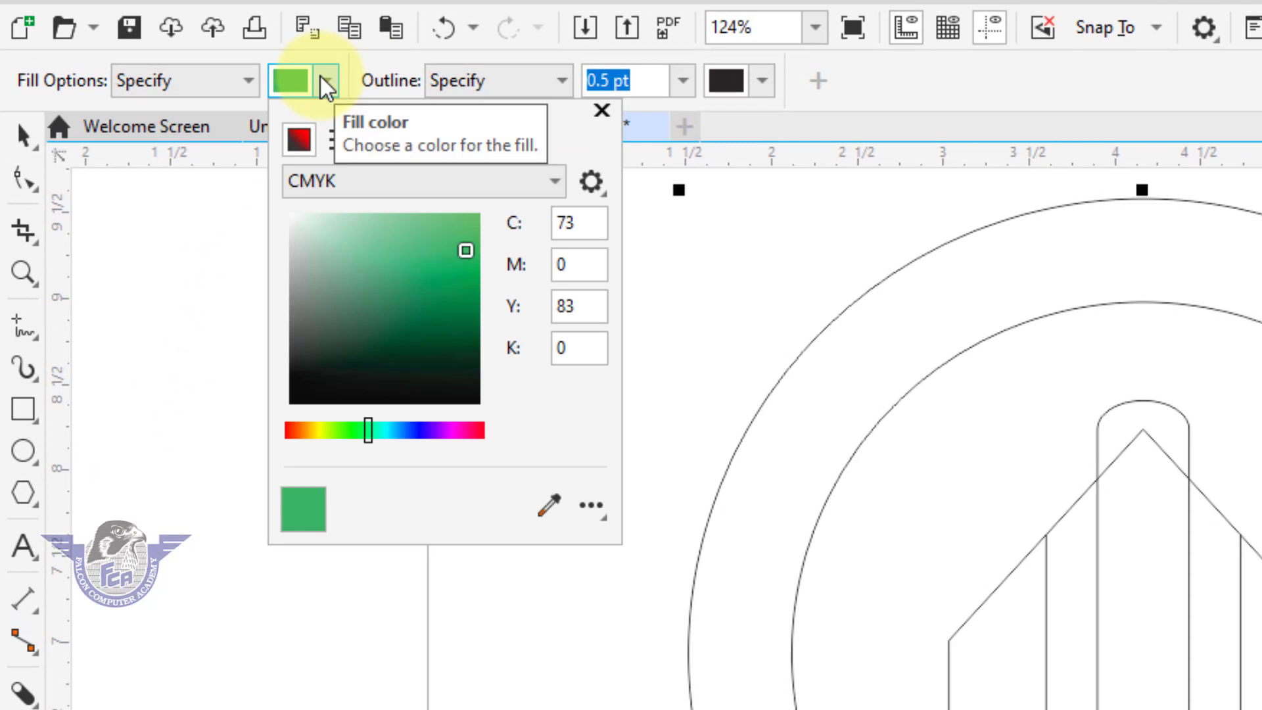
click(428, 285)
mouse_move(413, 431)
mouse_down()
mouse_move(372, 432)
mouse_move(405, 435)
mouse_move(389, 434)
mouse_up()
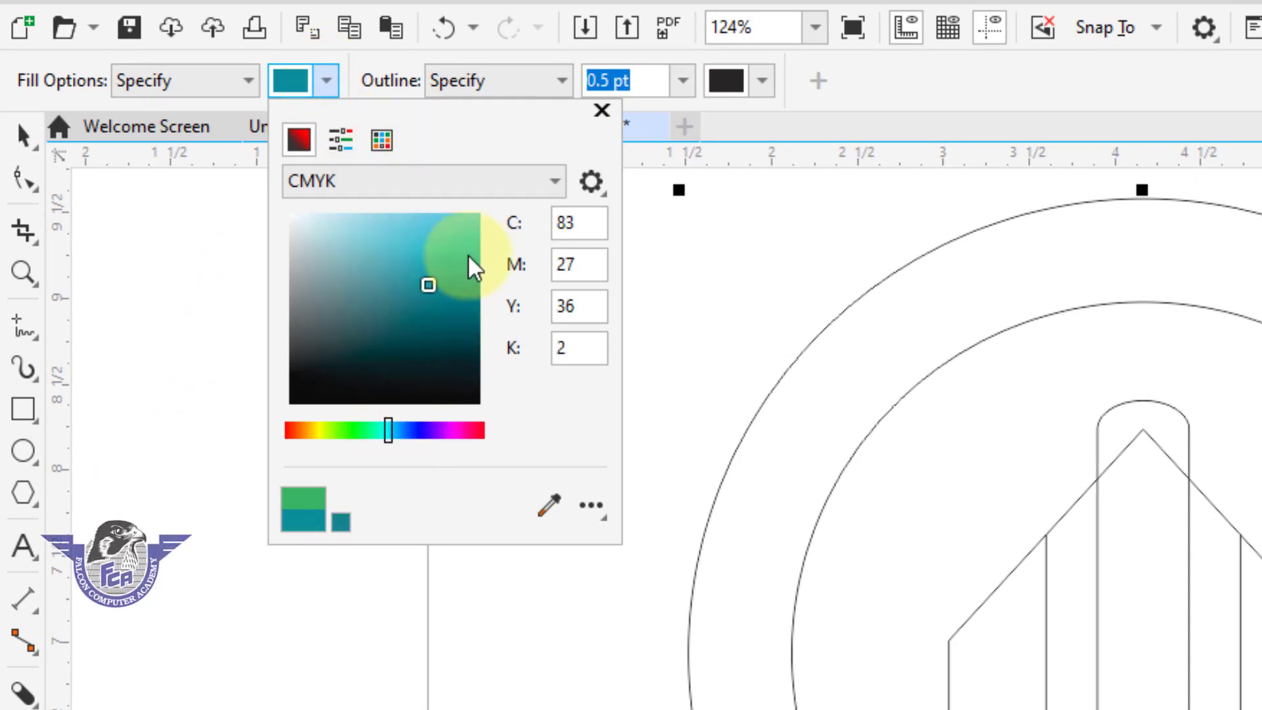
mouse_move(467, 254)
mouse_down()
mouse_move(462, 238)
mouse_move(444, 250)
mouse_up()
drag(395, 436, 399, 436)
mouse_move(438, 304)
mouse_down()
mouse_move(452, 245)
mouse_move(464, 286)
mouse_move(472, 234)
mouse_up()
click(874, 342)
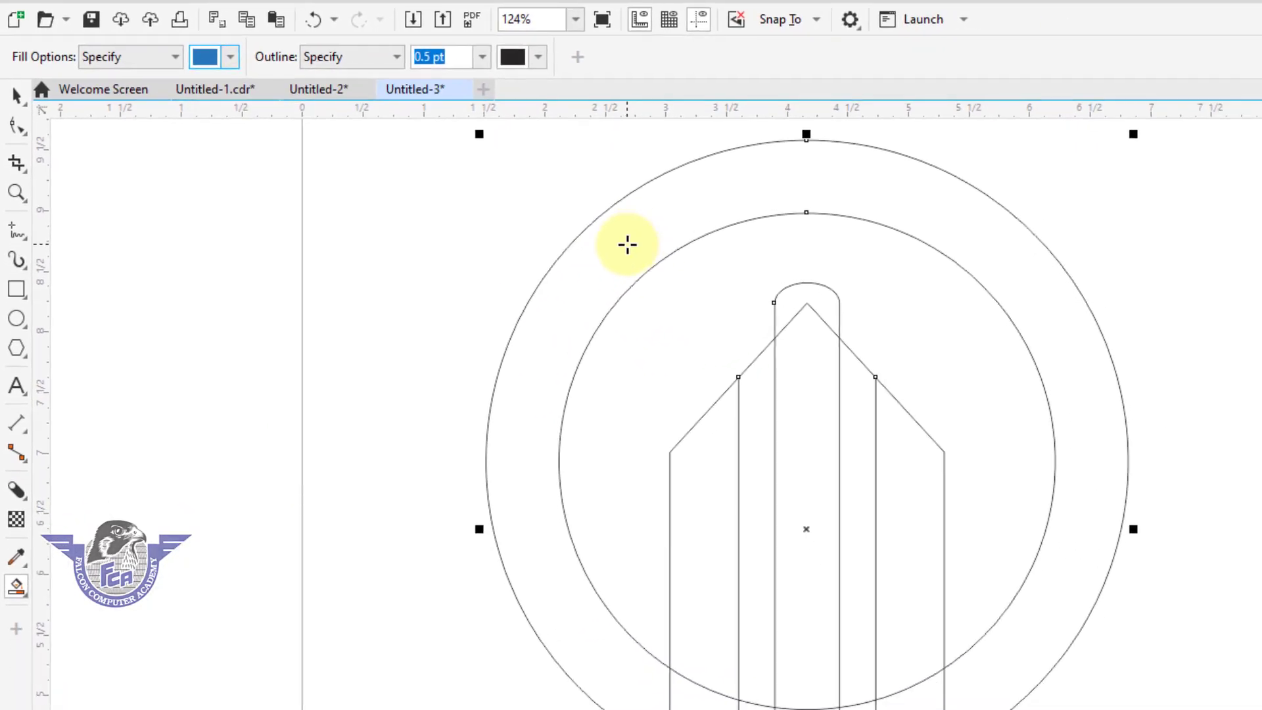
Step: Smart-fill the ring and the left, centre and right bars in blue, including their lower parts within the ring
click(875, 344)
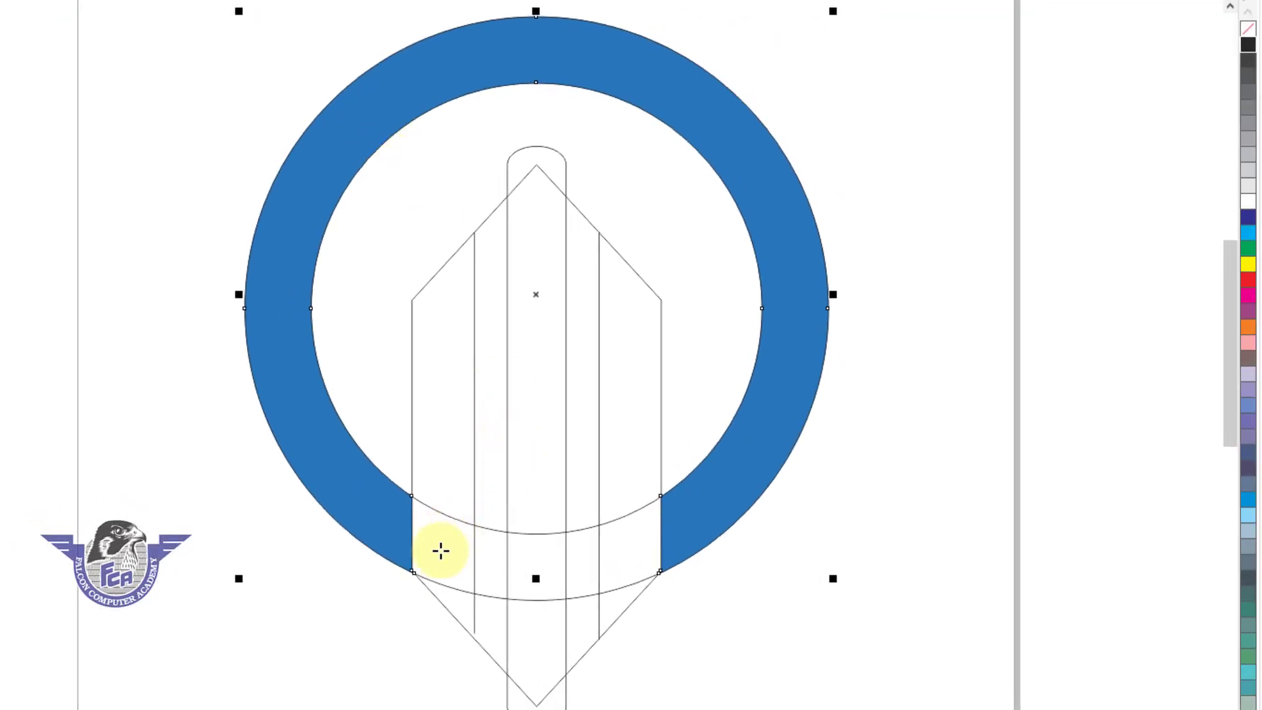
click(446, 543)
click(444, 367)
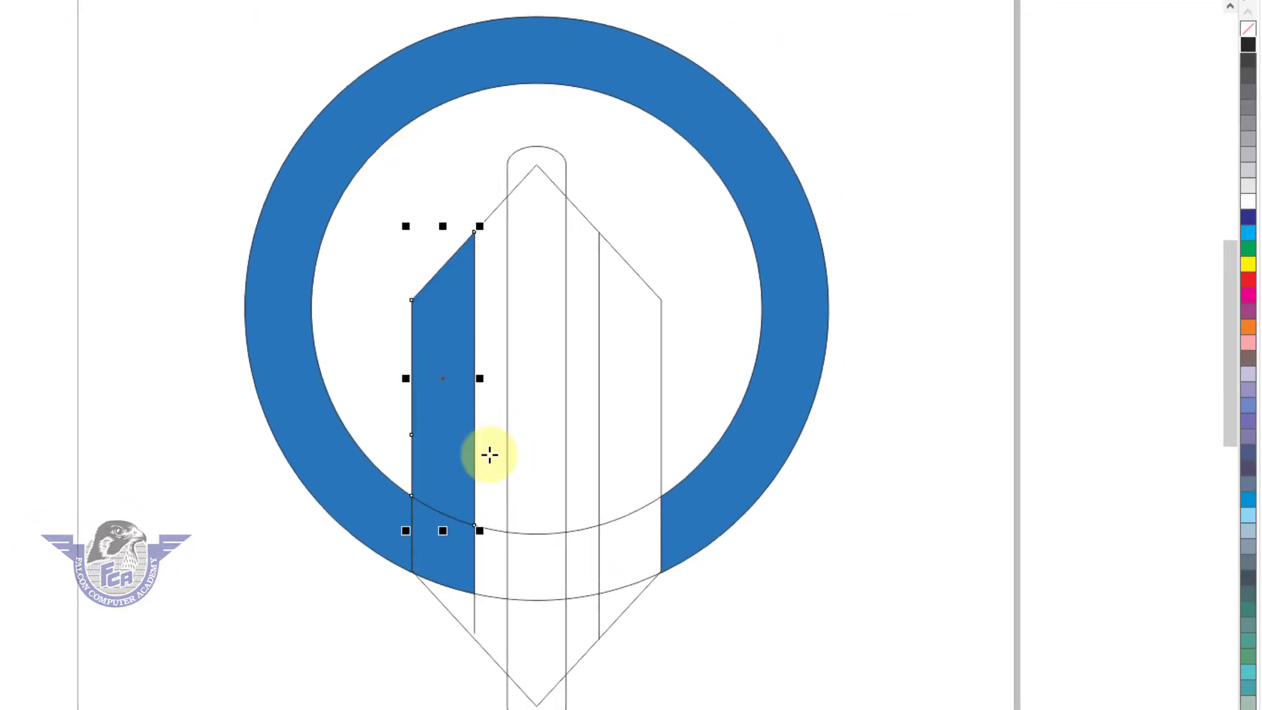
click(546, 567)
click(541, 397)
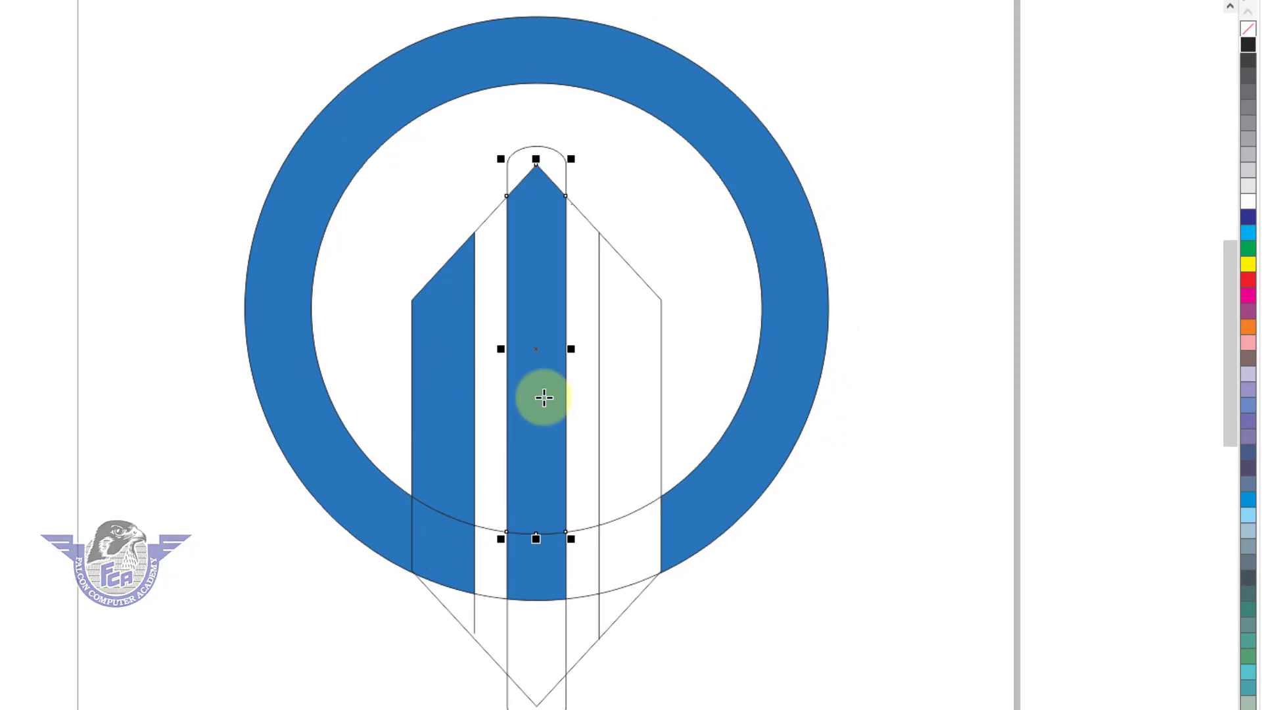
click(637, 395)
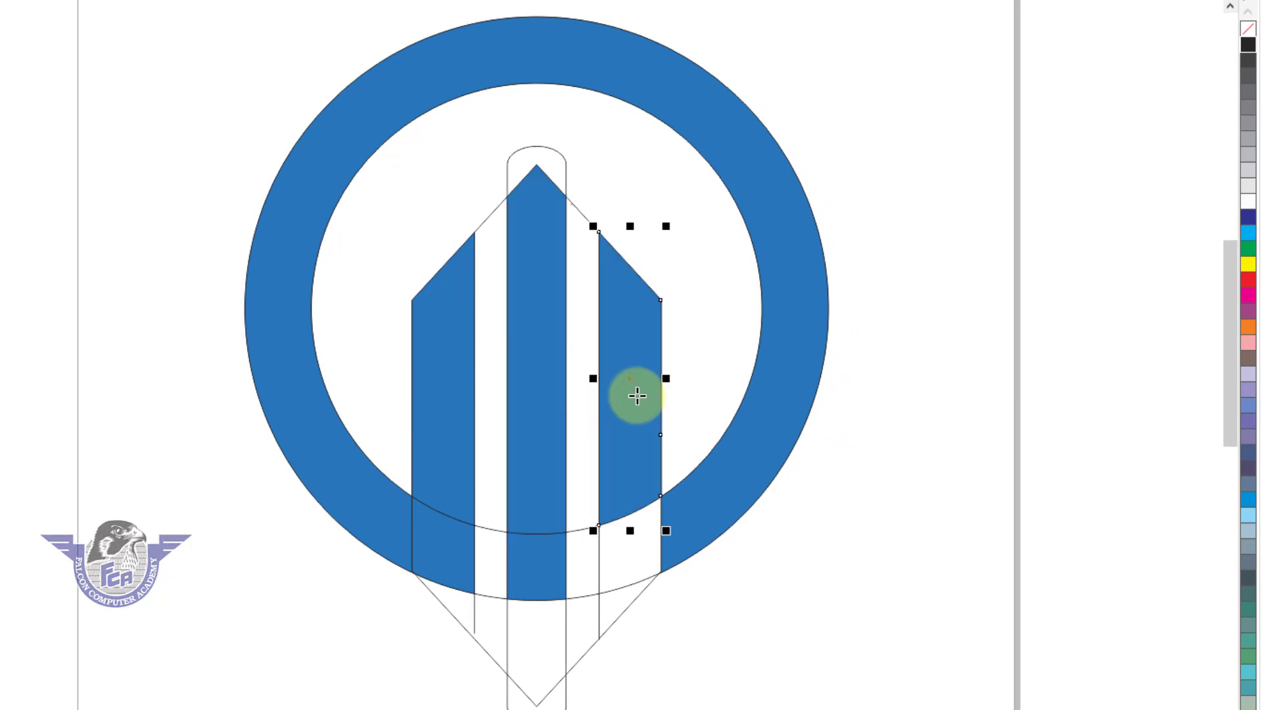
click(628, 538)
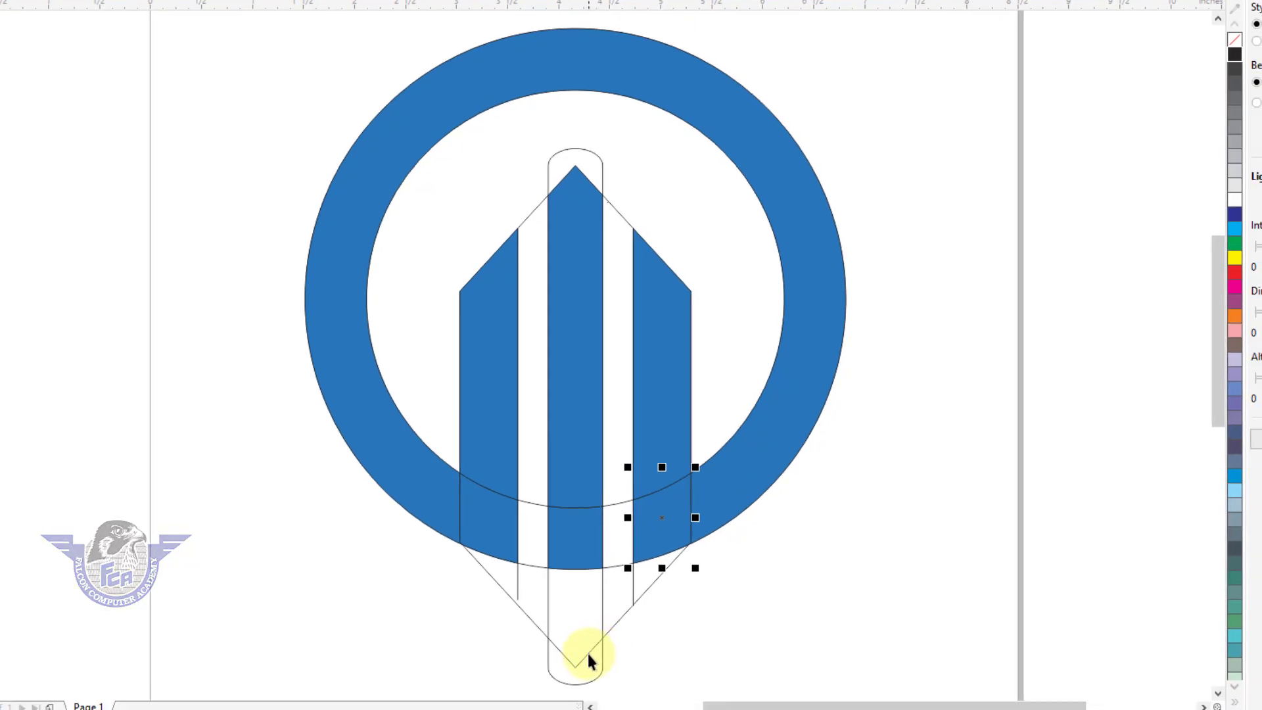
Step: Delete the group of original construction outlines, keeping only the blue filled shapes
click(586, 651)
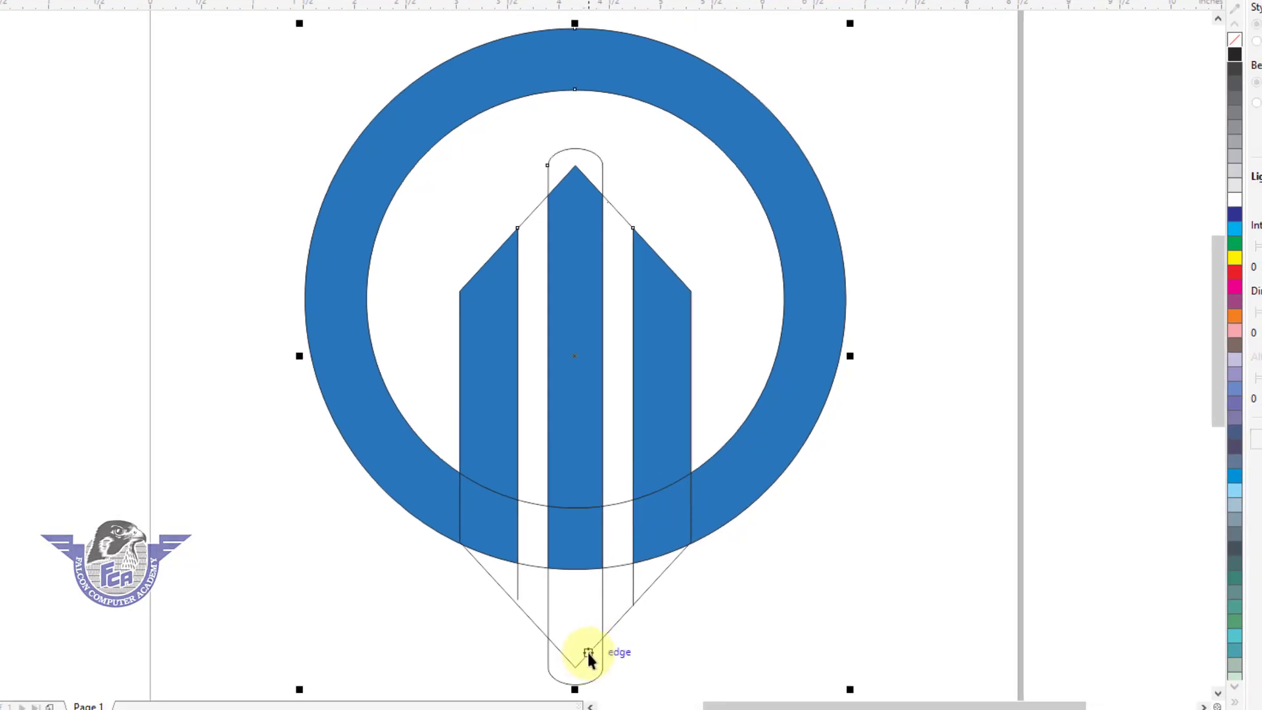
key(Delete)
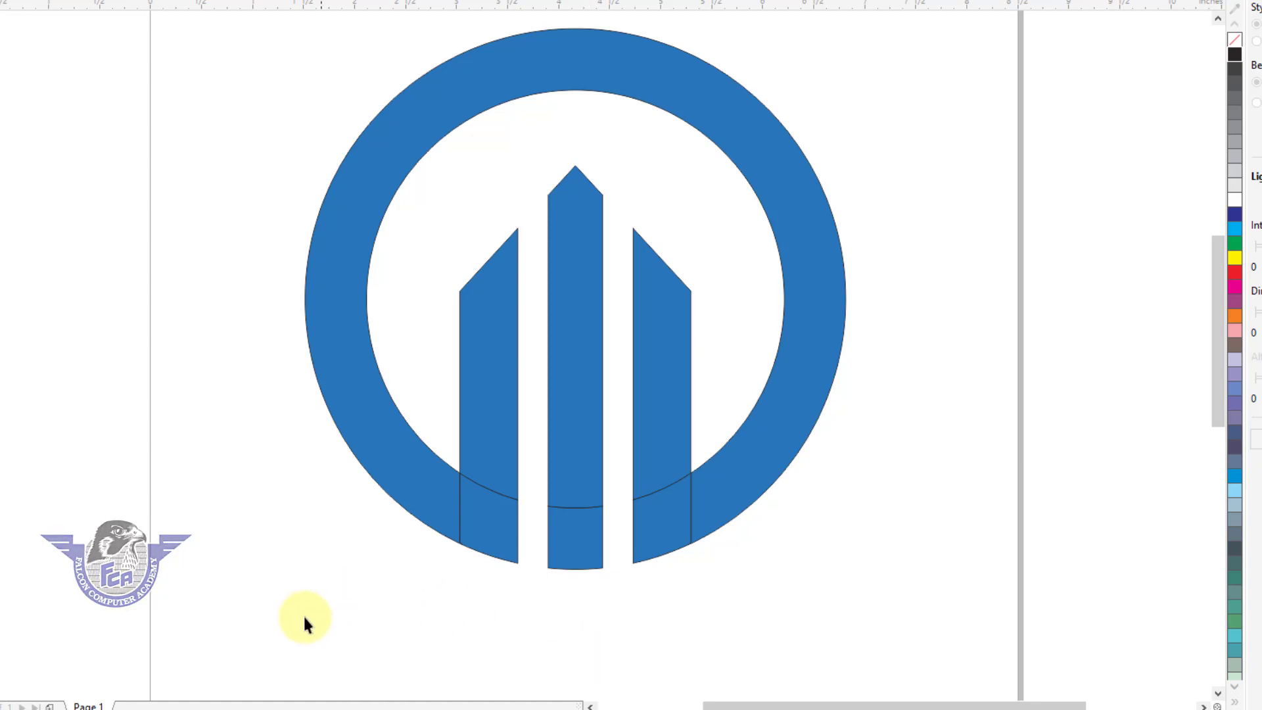
Step: Weld all the blue ring and bar shapes of the logo into a single object
drag(937, 124, 939, 49)
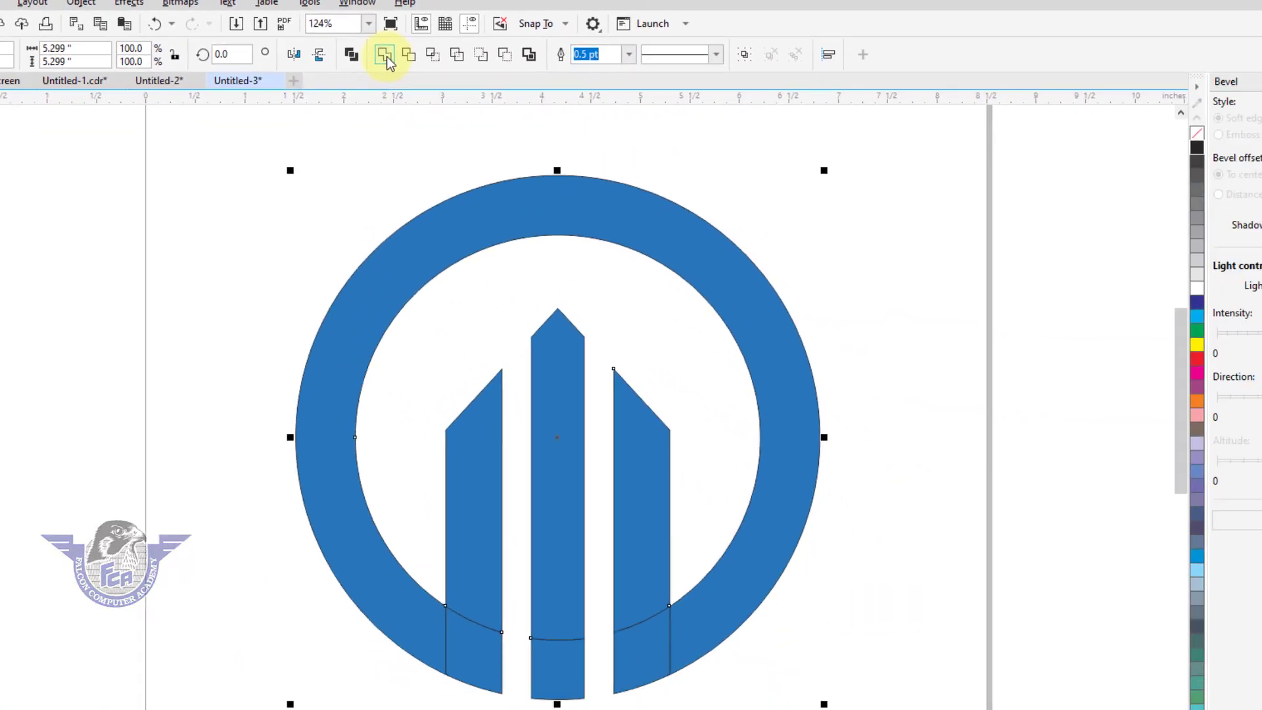
click(601, 85)
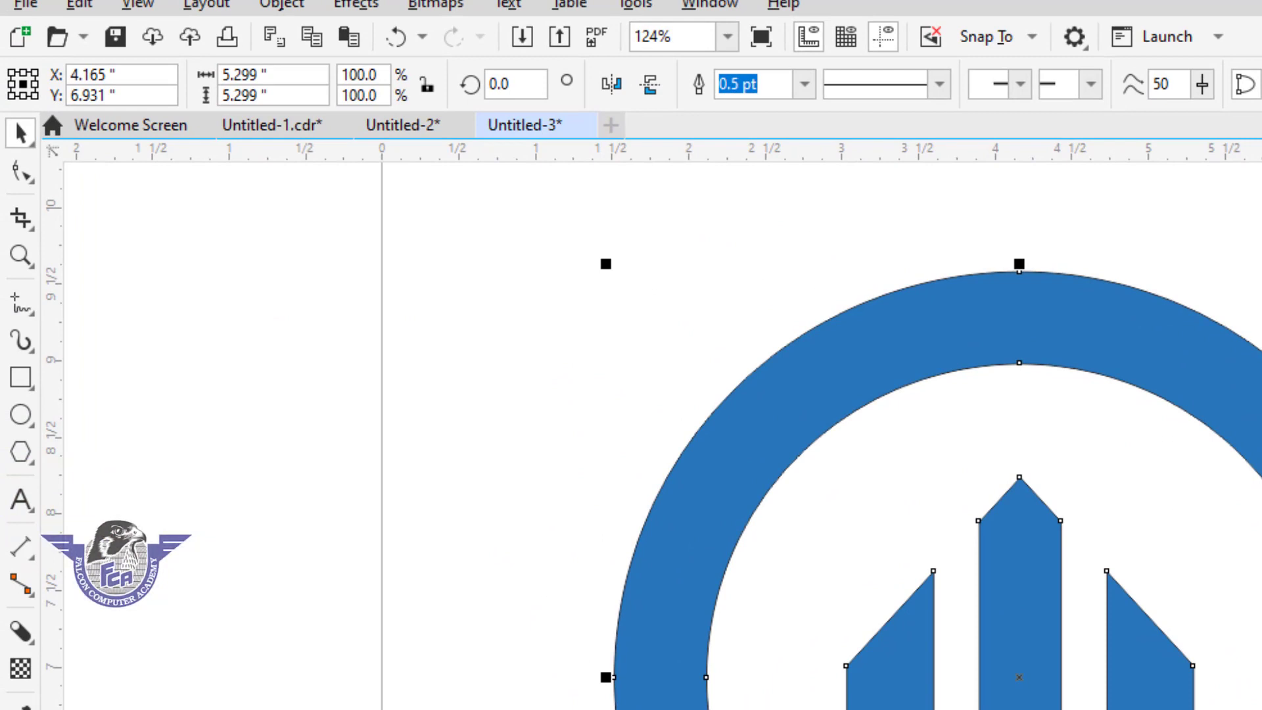
Step: Apply a soft edge bevel with its offset to center to the welded logo and recolour it red
click(356, 4)
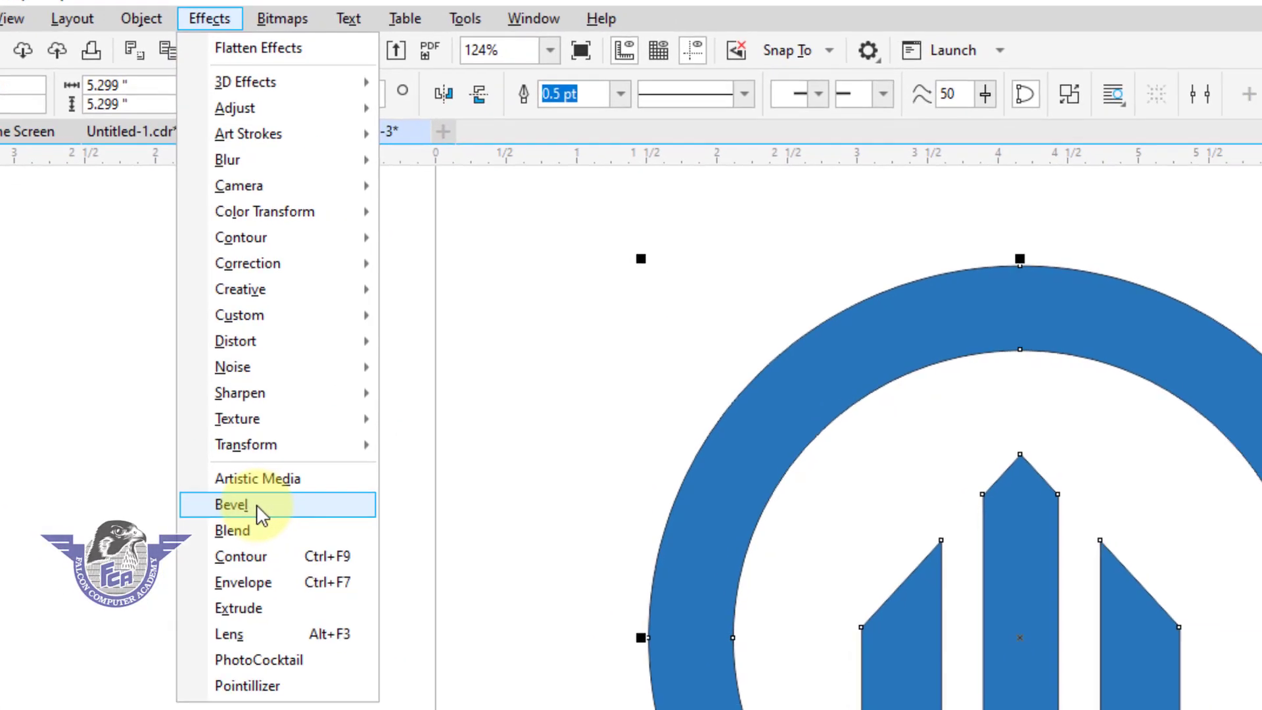
click(260, 516)
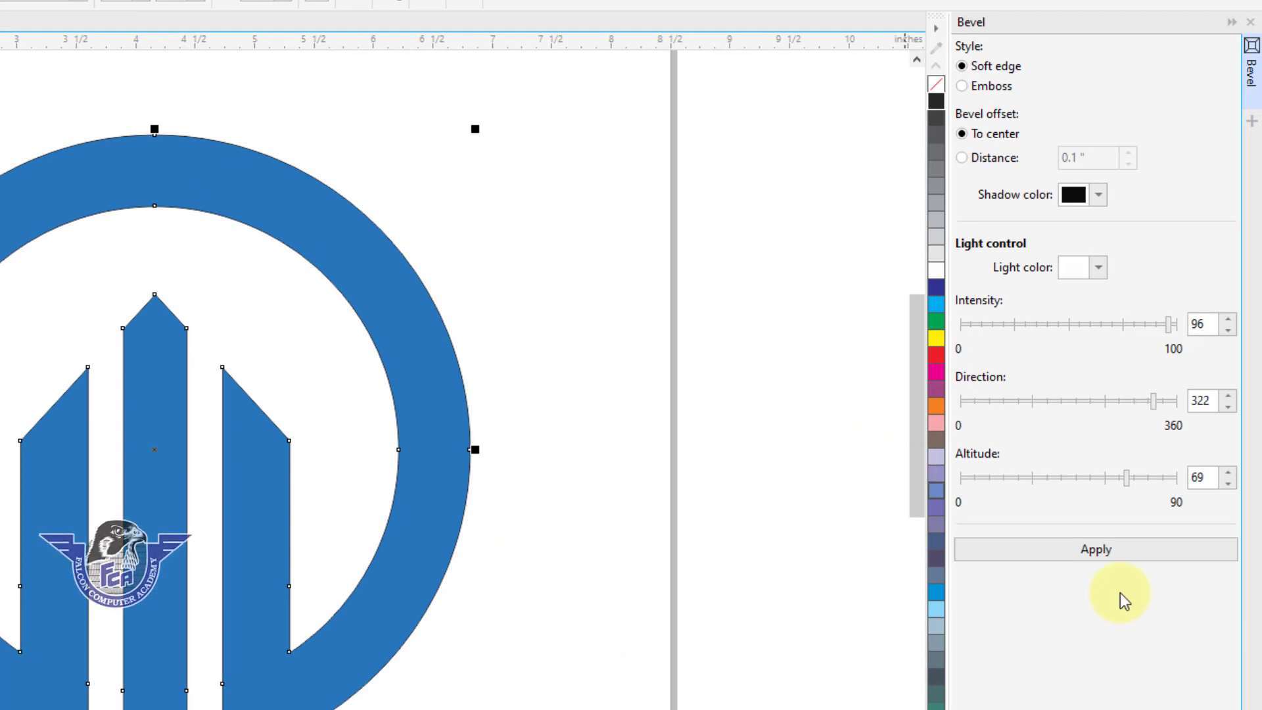
click(1098, 551)
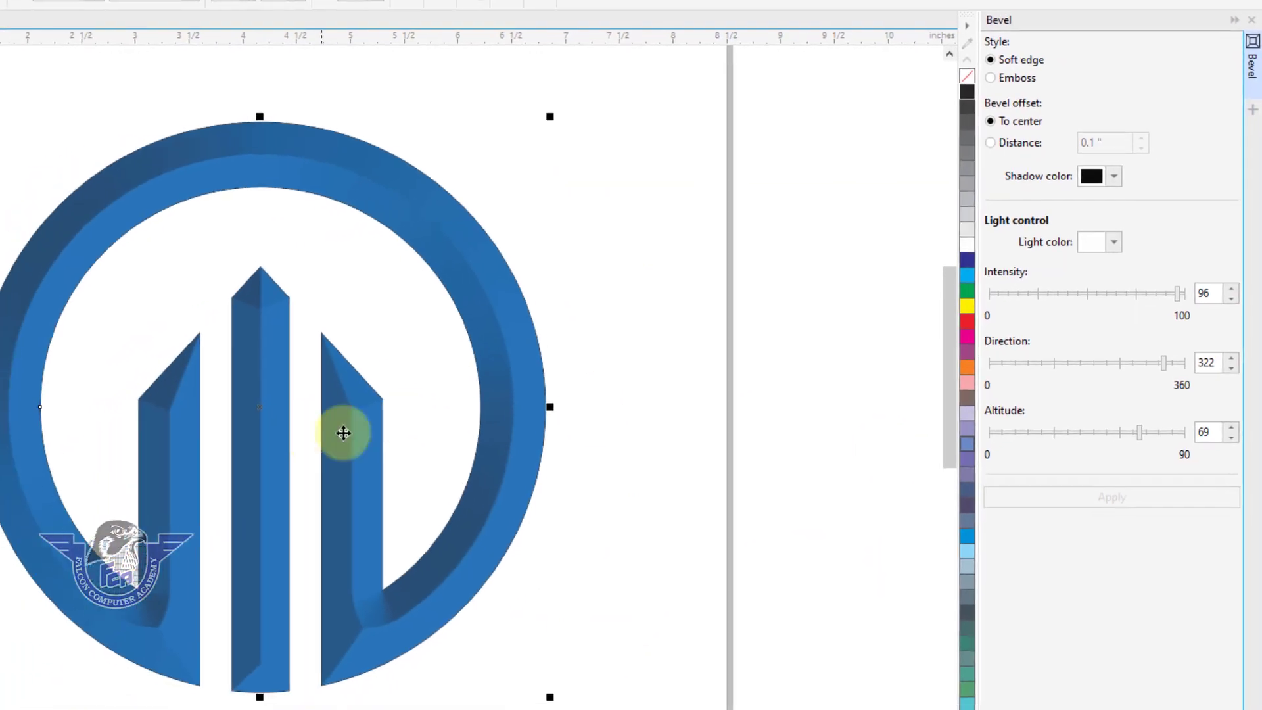
click(979, 307)
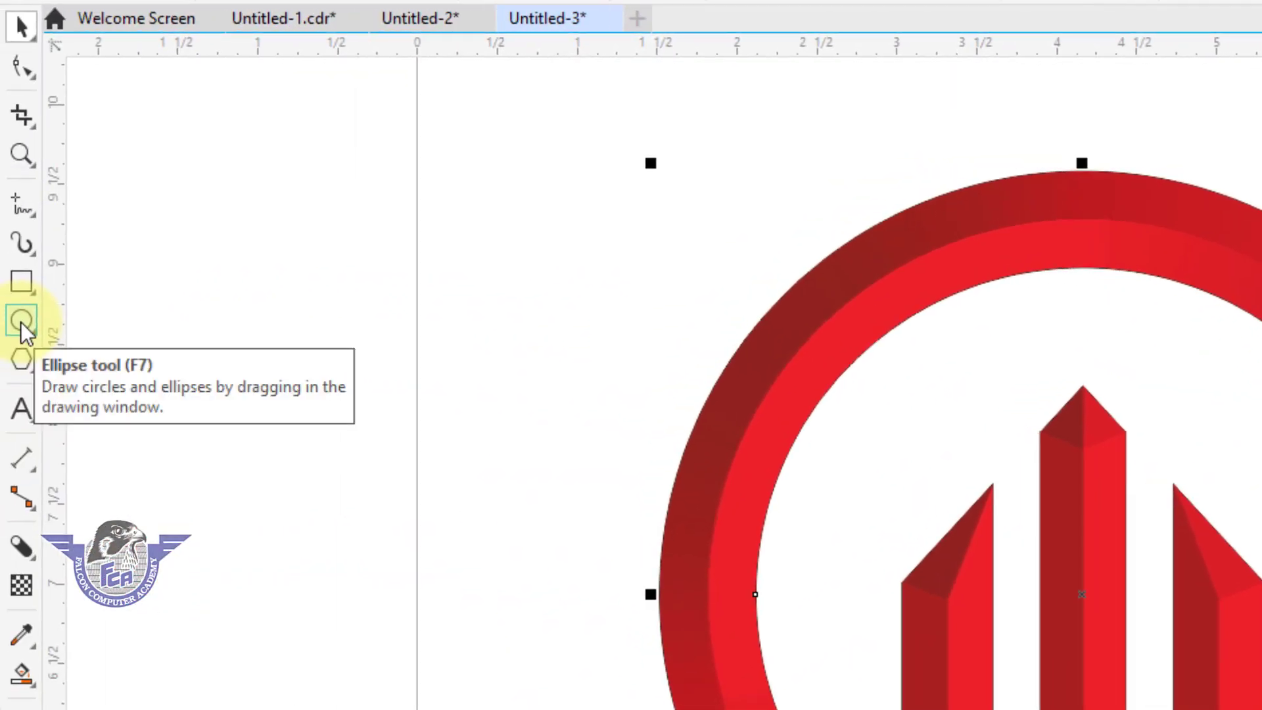
Step: Draw a wide ellipse over the upper half of the ring and centre it horizontally on the logo
click(21, 320)
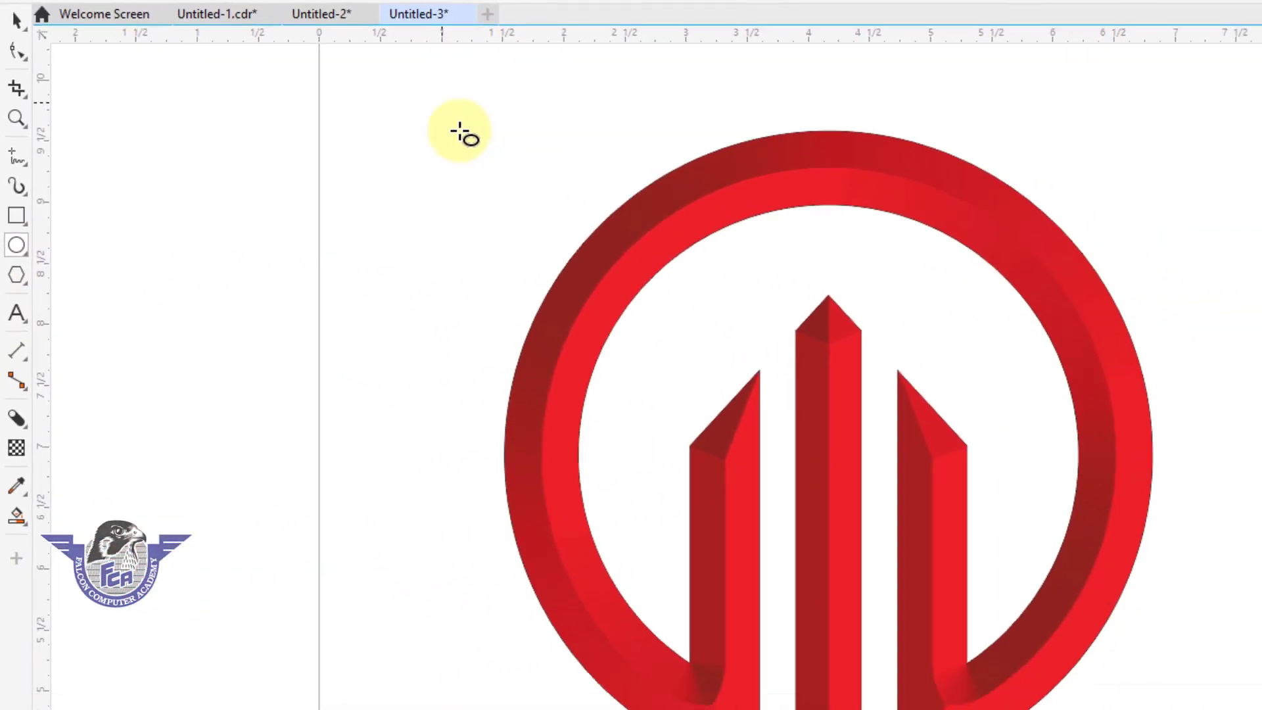
drag(581, 131, 1261, 580)
drag(927, 395, 1129, 453)
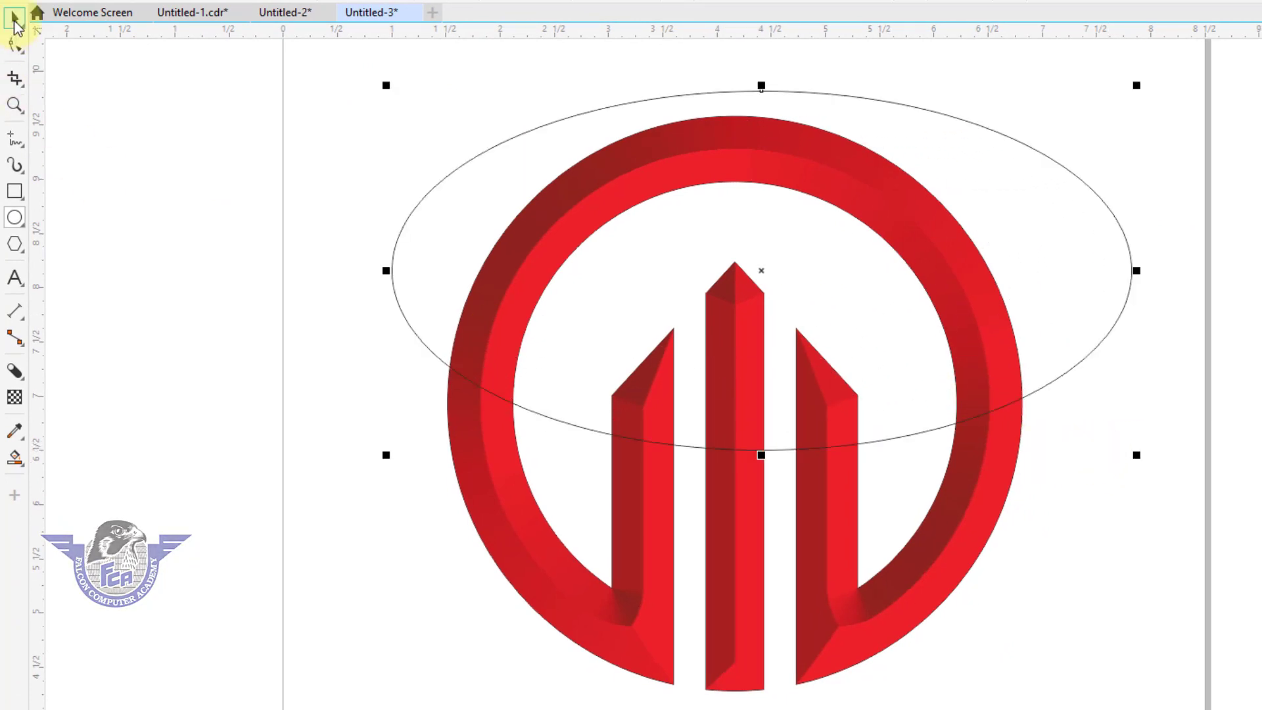
click(16, 21)
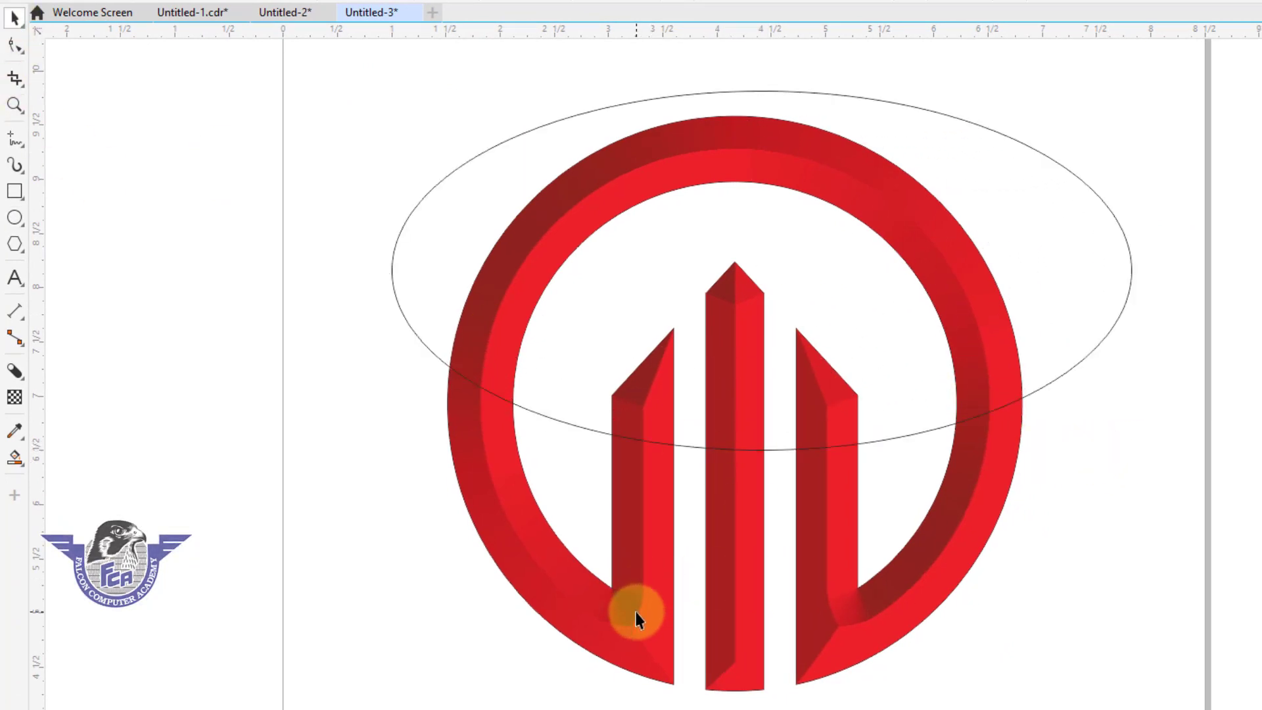
key(Left)
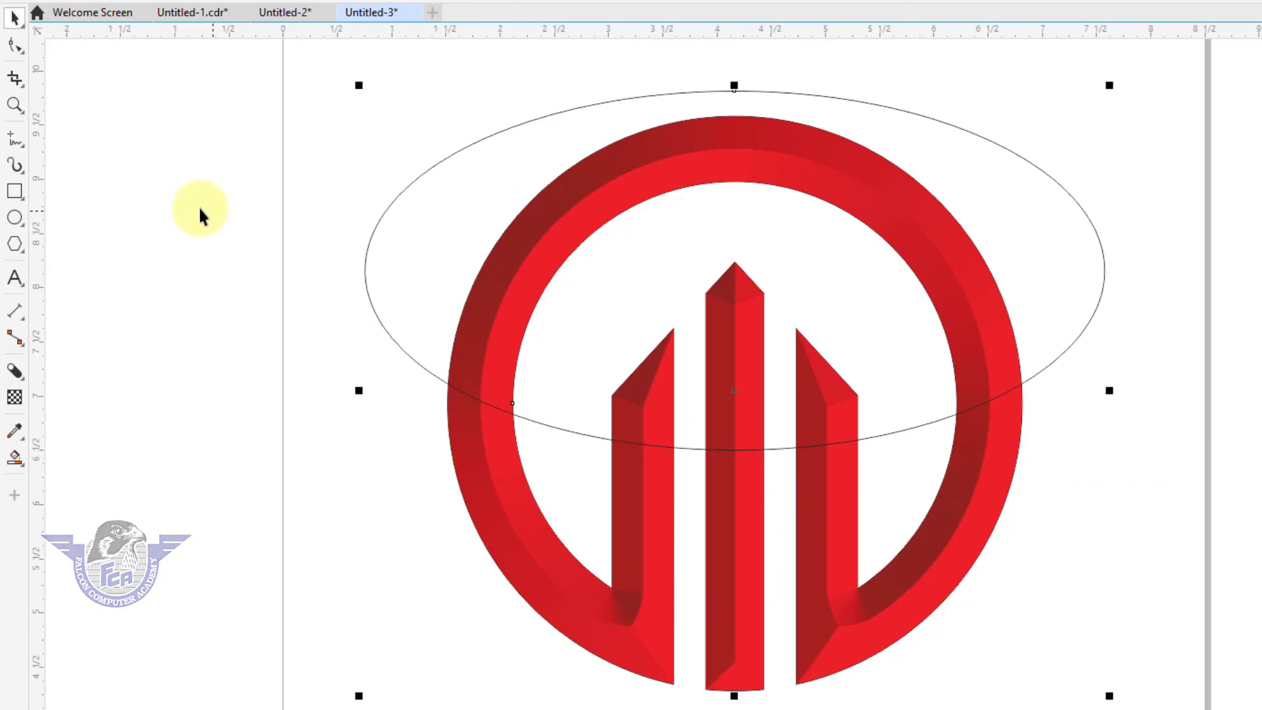
Step: Smart-fill the upper part of the ring enclosed by the ellipse to create a separate blue arc
click(23, 467)
click(39, 479)
click(768, 161)
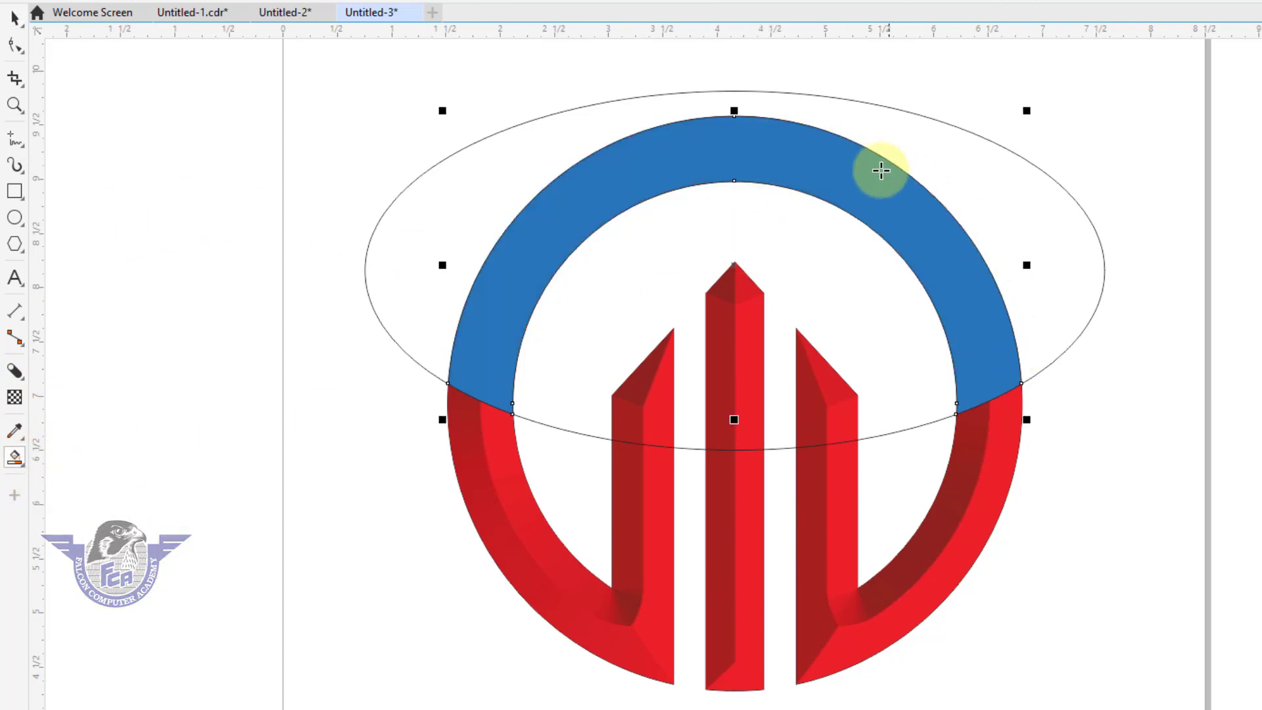
Step: Delete the ellipse and recolour the new upper arc of the ring yellow
click(16, 20)
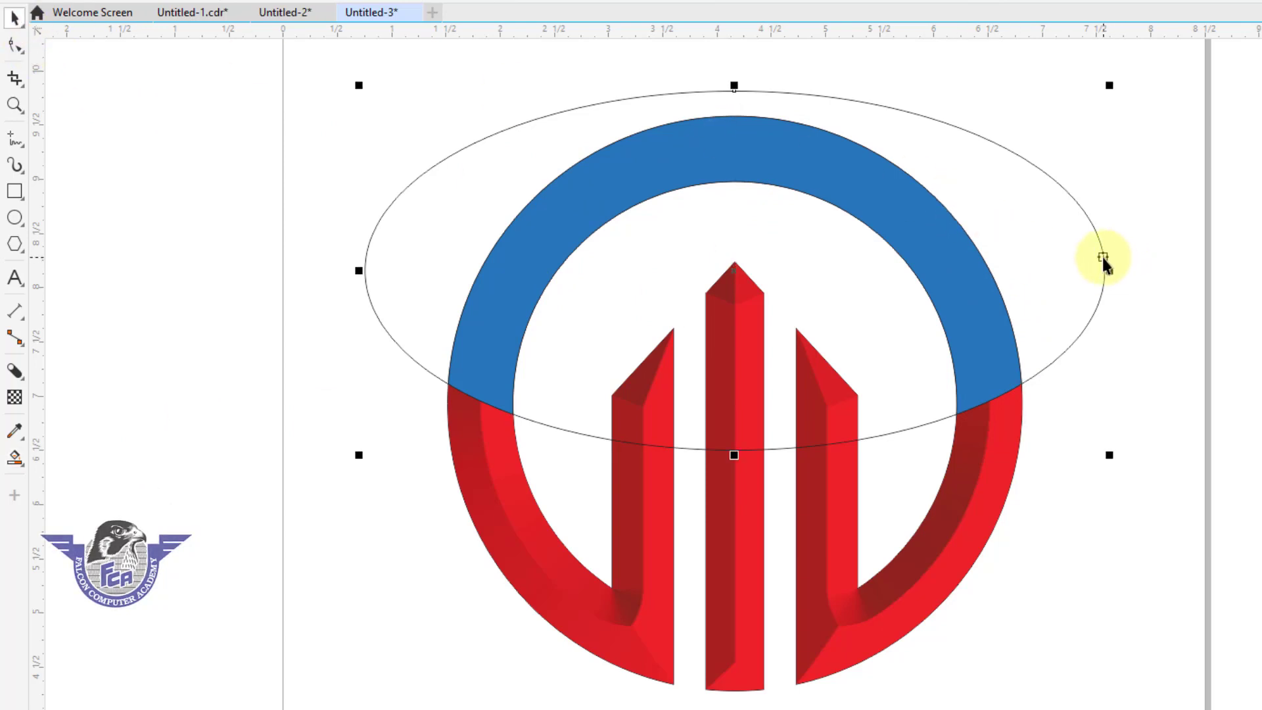
key(Delete)
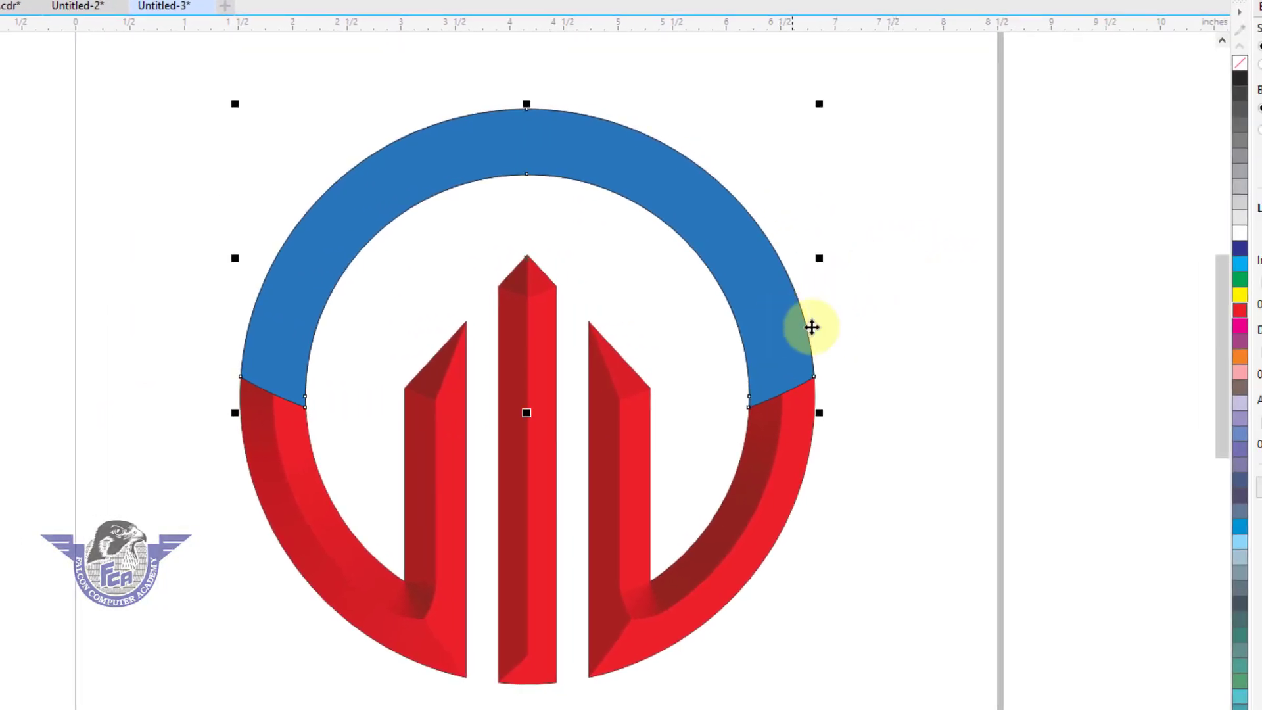
click(1239, 297)
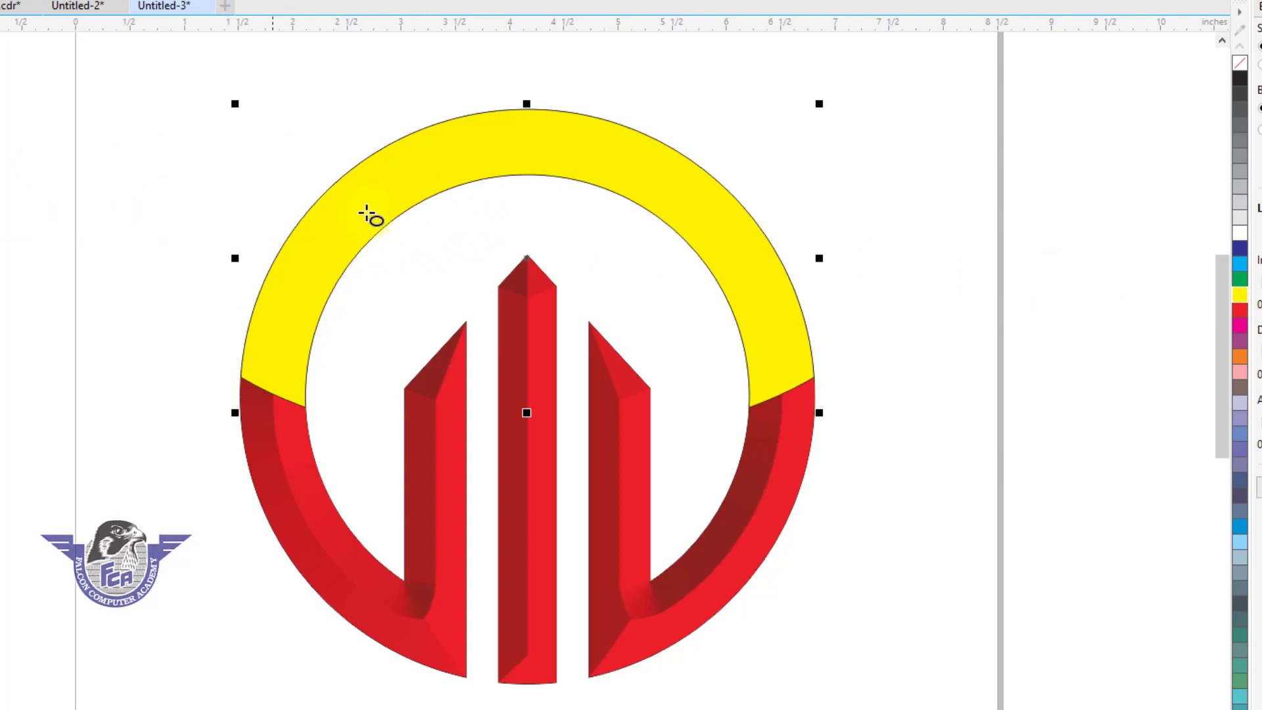
Step: Draw a circle about 5 inches in diameter, centre it horizontally on the logo and position its upper edge within the yellow arc
drag(192, 117, 733, 538)
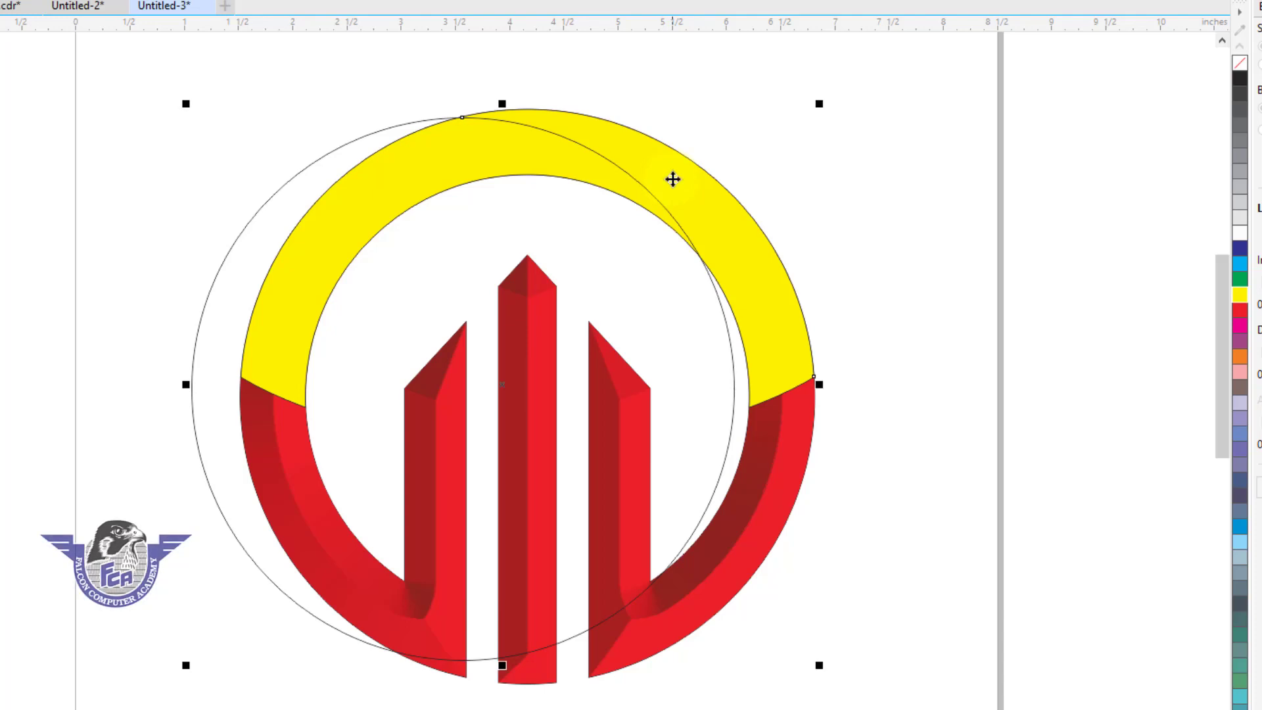
drag(673, 179, 741, 179)
key(p)
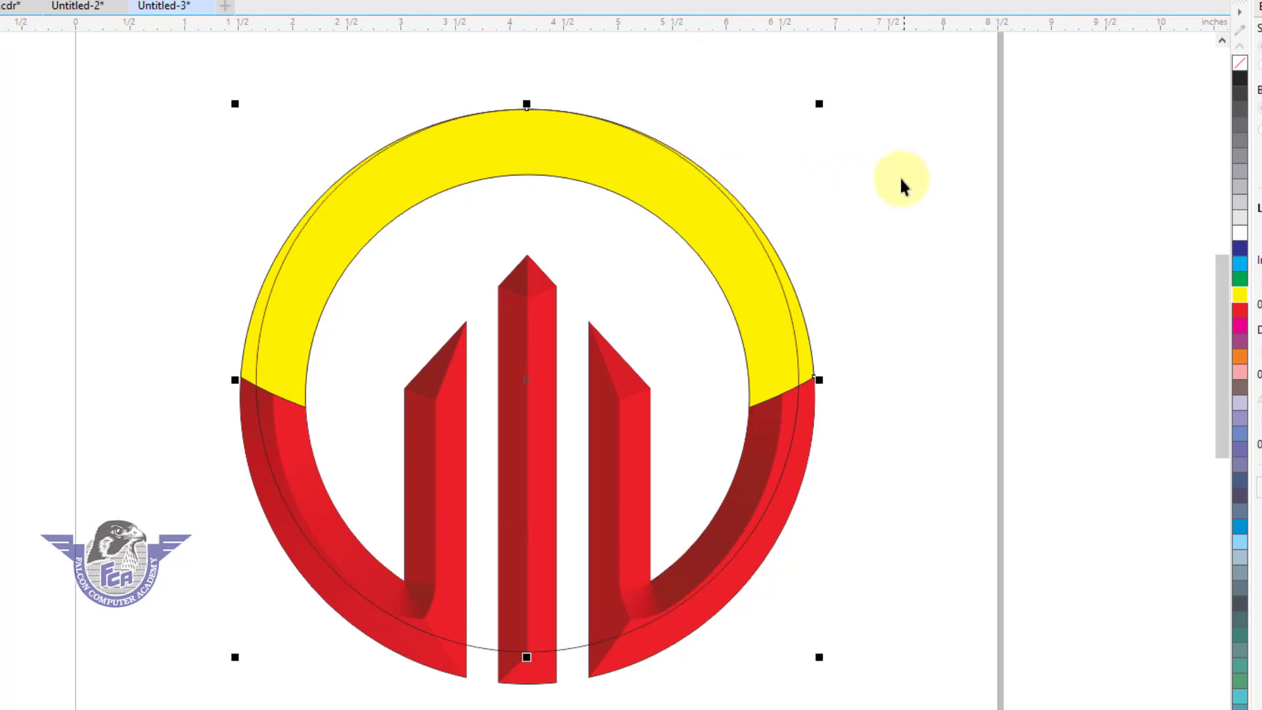
click(885, 178)
mouse_move(550, 155)
mouse_down()
mouse_move(551, 196)
mouse_move(558, 162)
mouse_up()
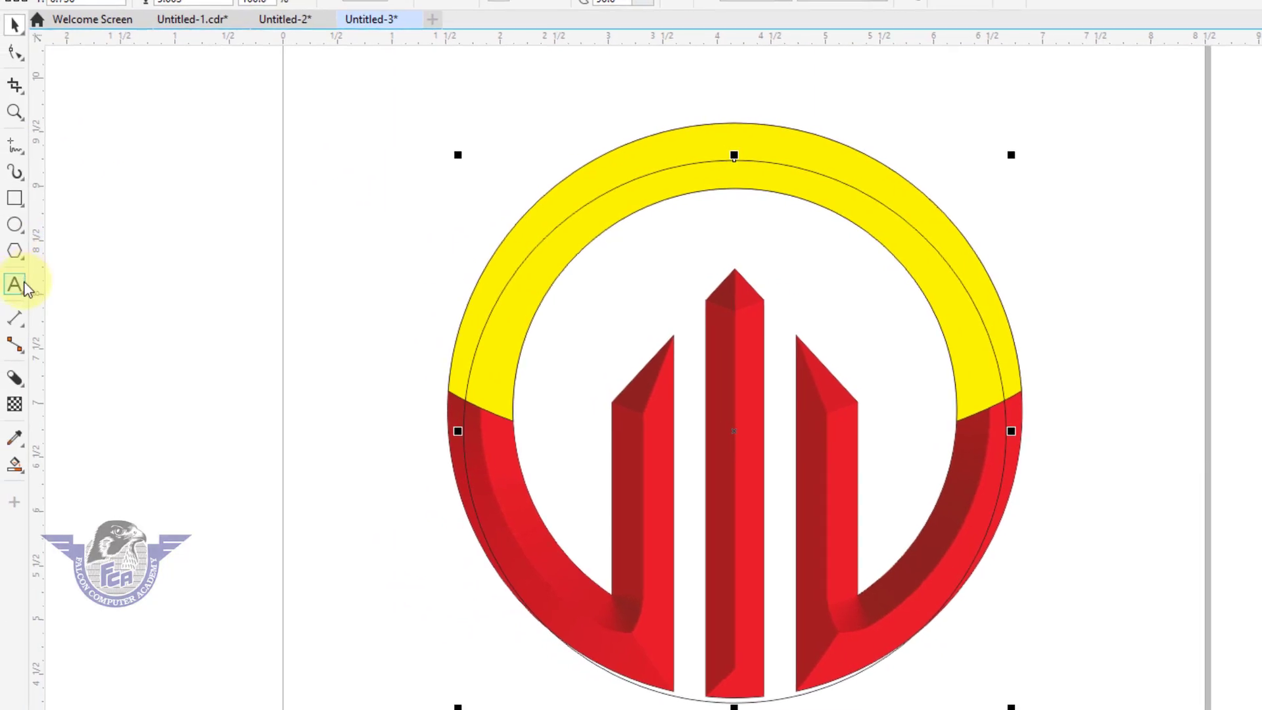
Step: Add the artistic text "Falcon Computer Academy" beside the upper part of the ring
click(15, 284)
click(334, 138)
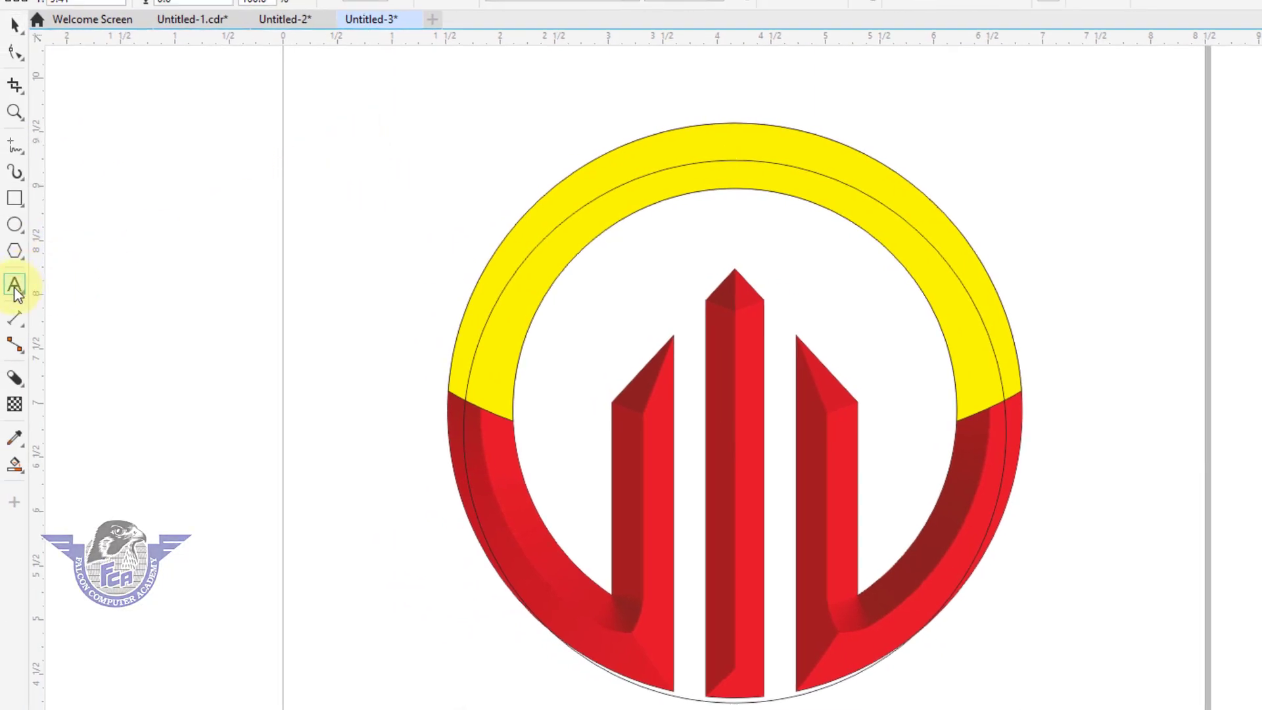
click(366, 146)
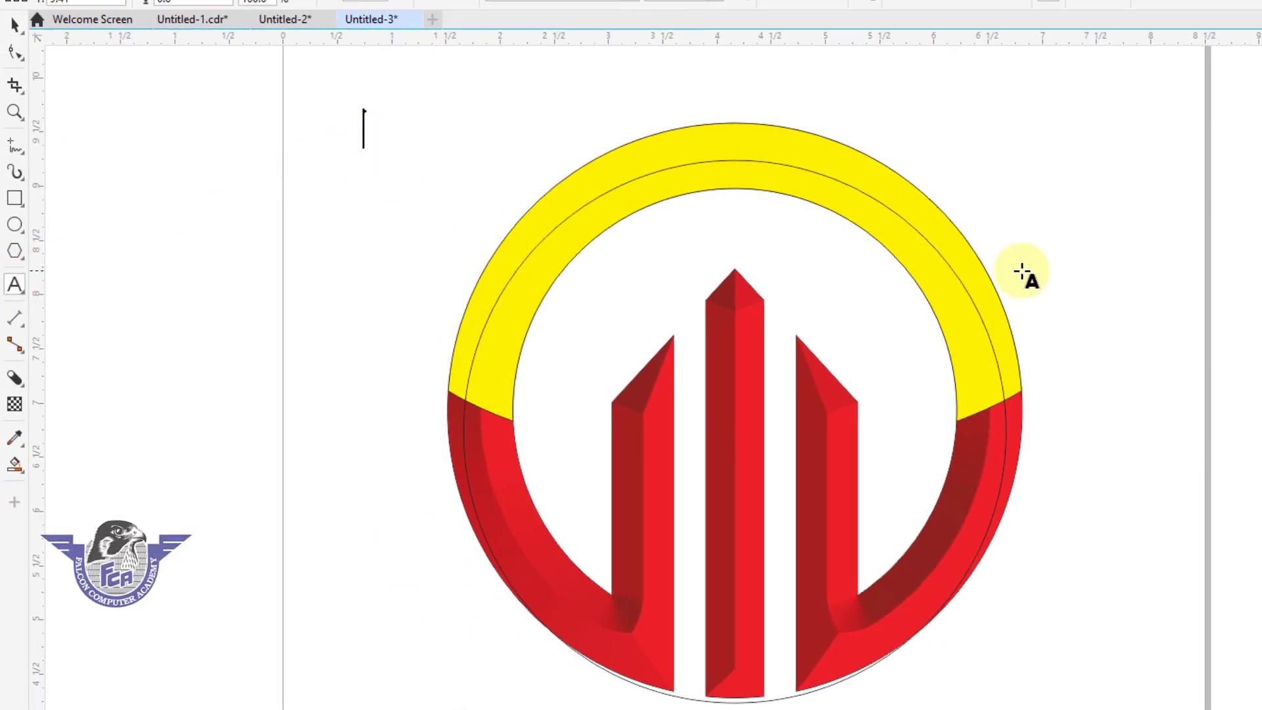
text(Falcon )
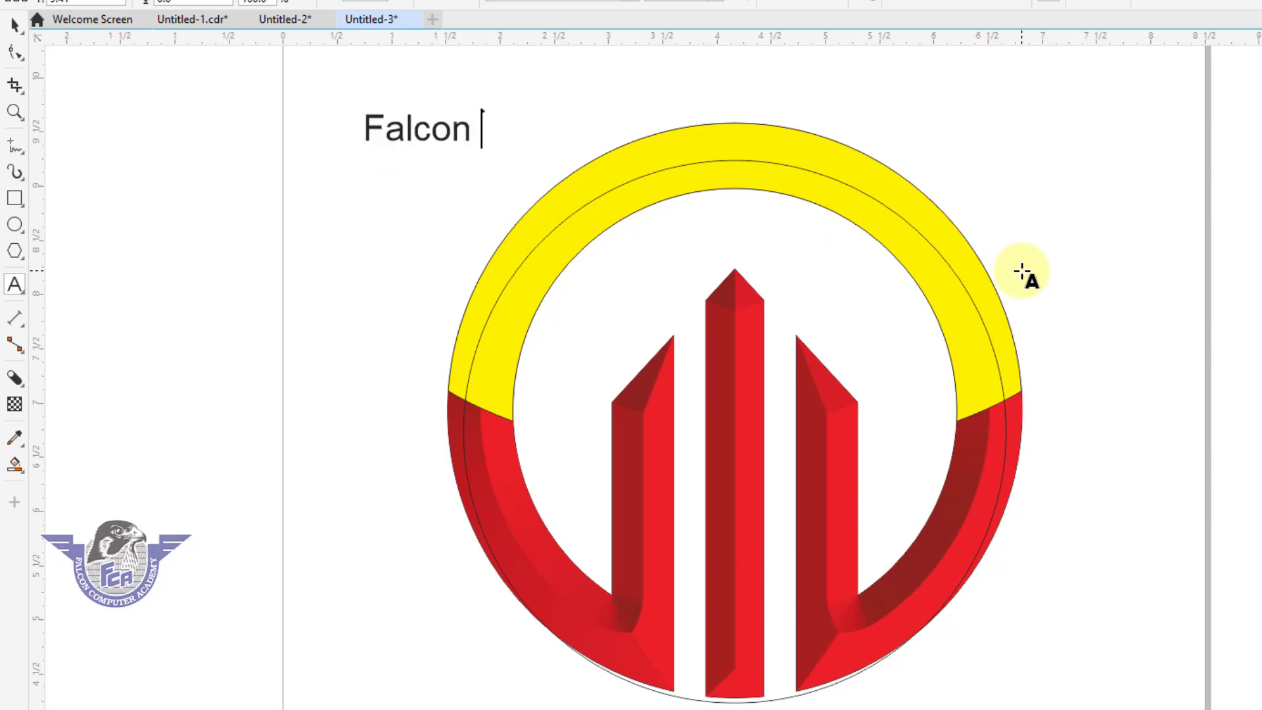
text(COmputer Academy)
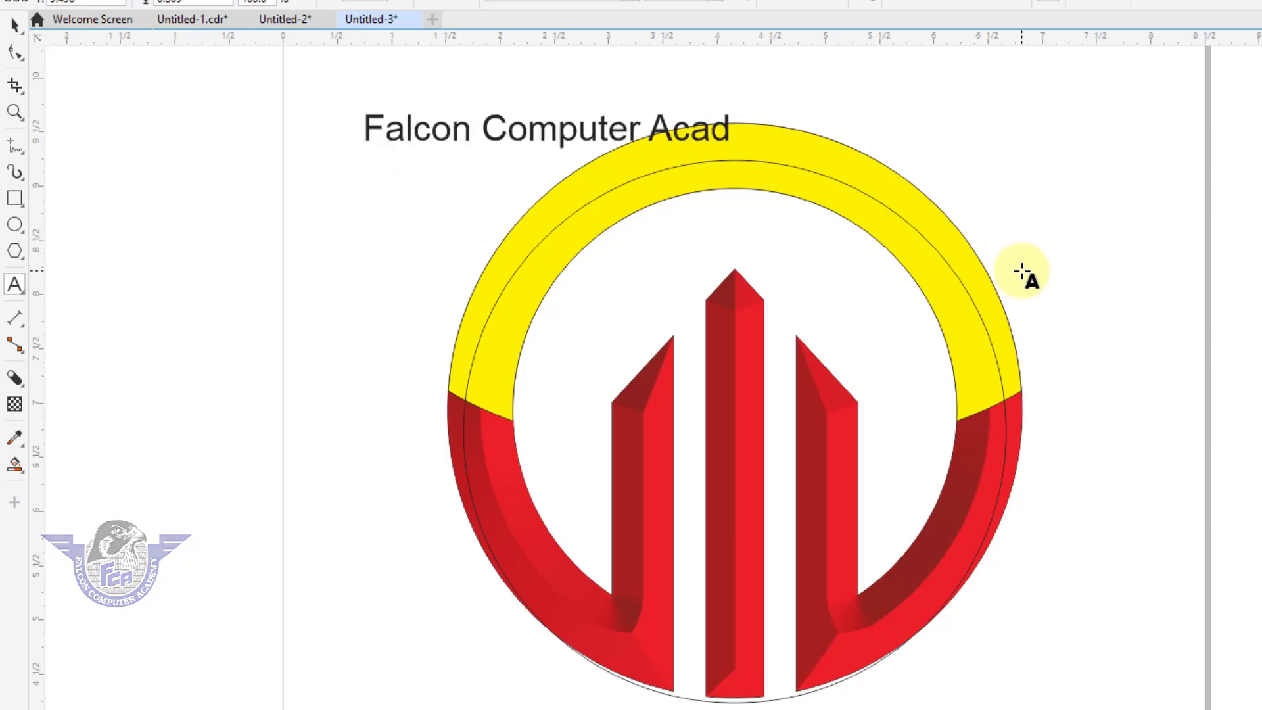
Step: Make the Falcon Computer Academy text bold and enlarge it to about 30 pt
click(15, 25)
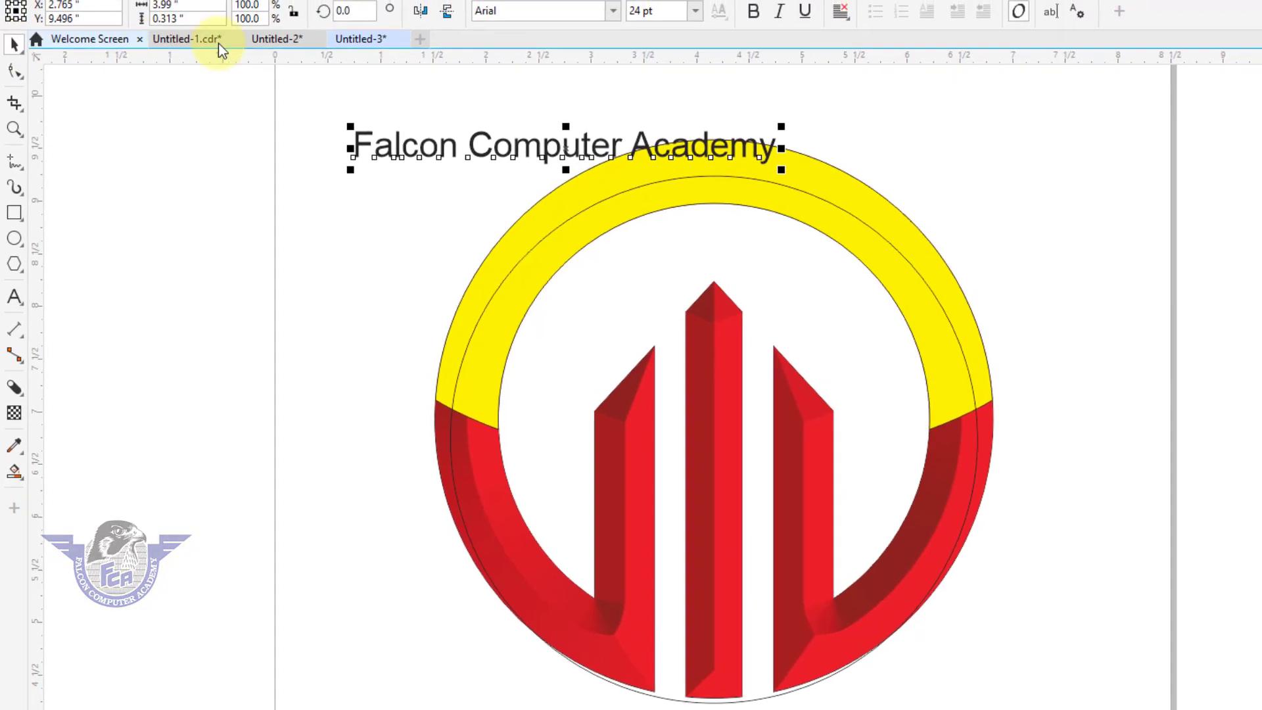
click(753, 11)
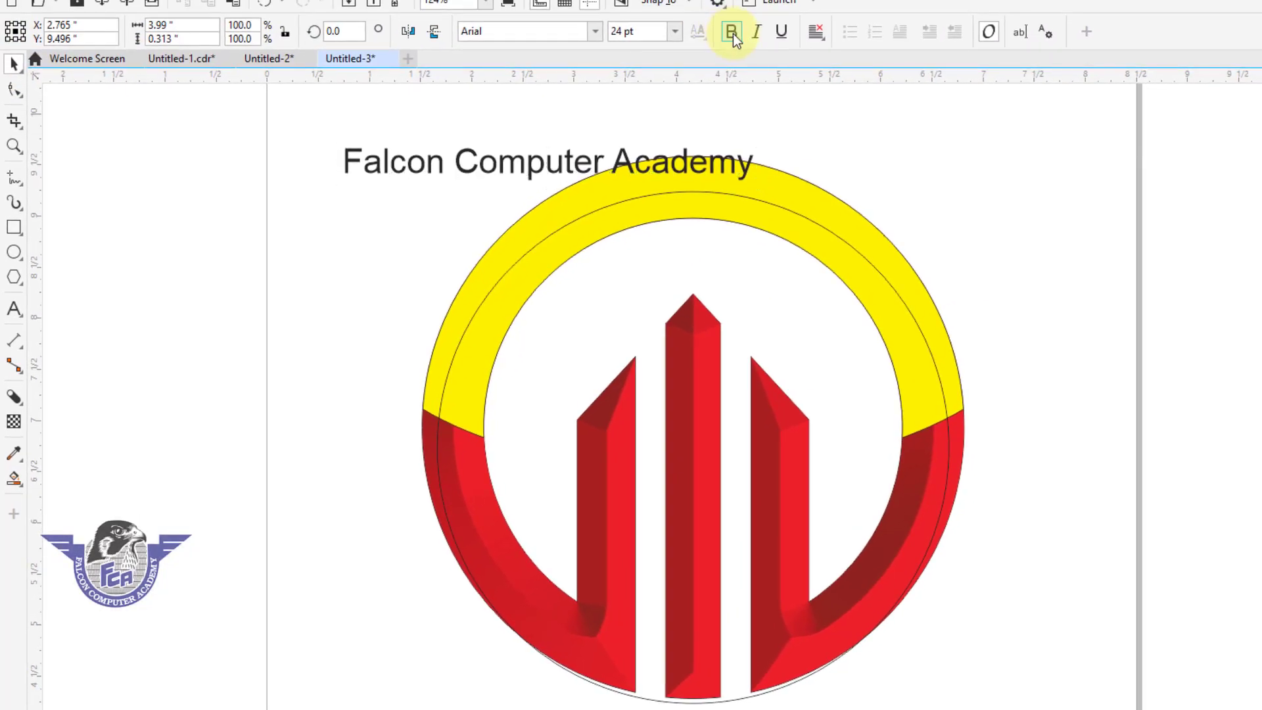
drag(793, 141, 908, 112)
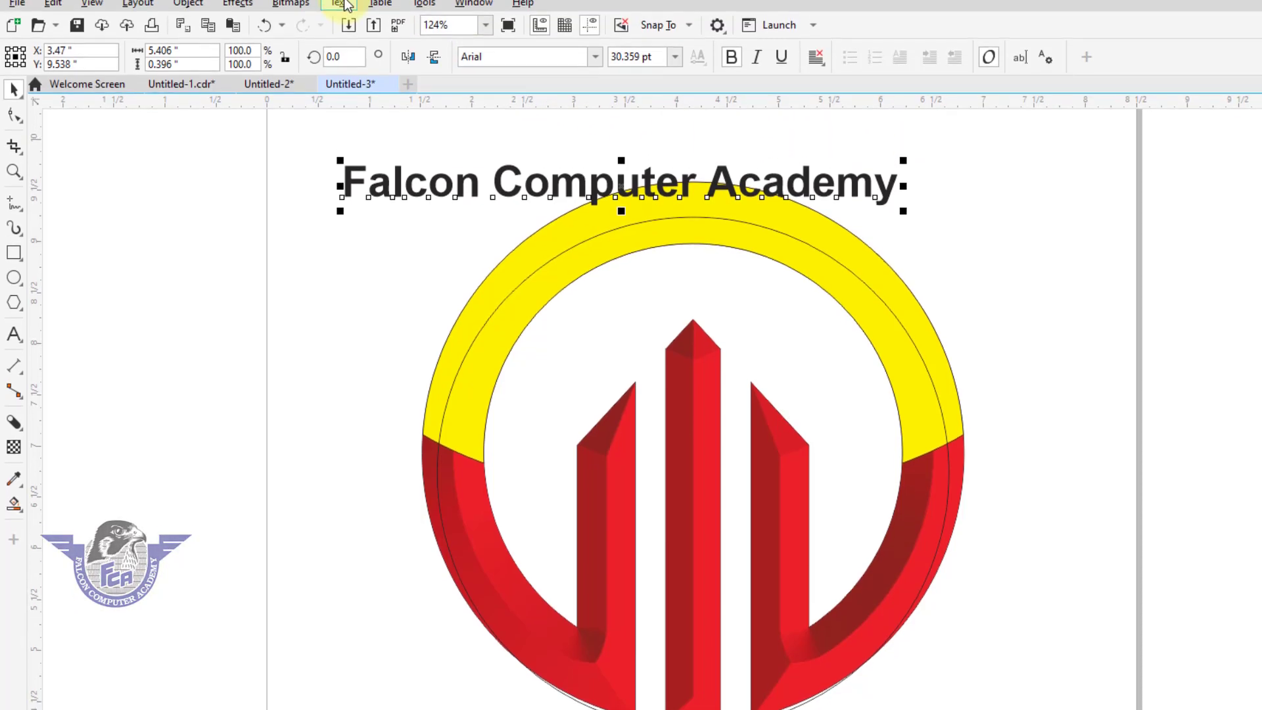
Step: Try fitting the bold text to the circle inside the yellow arc, and undo the fit
click(343, 4)
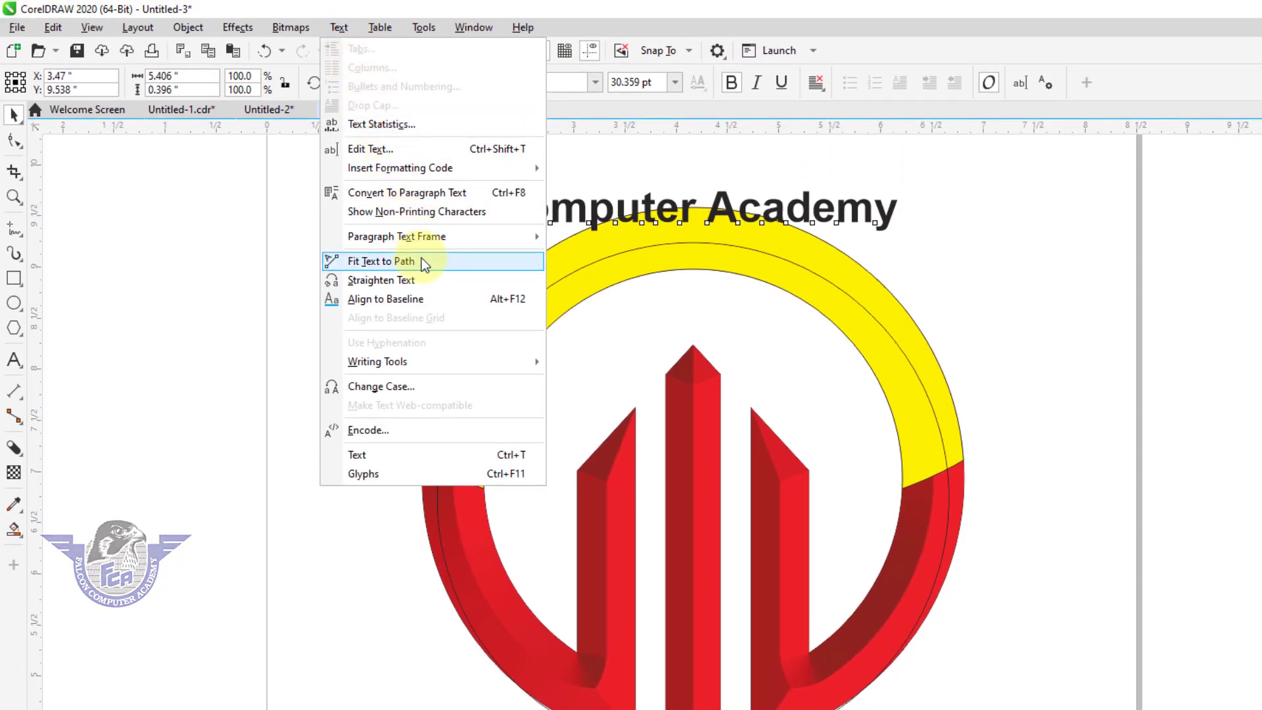
click(424, 262)
click(702, 259)
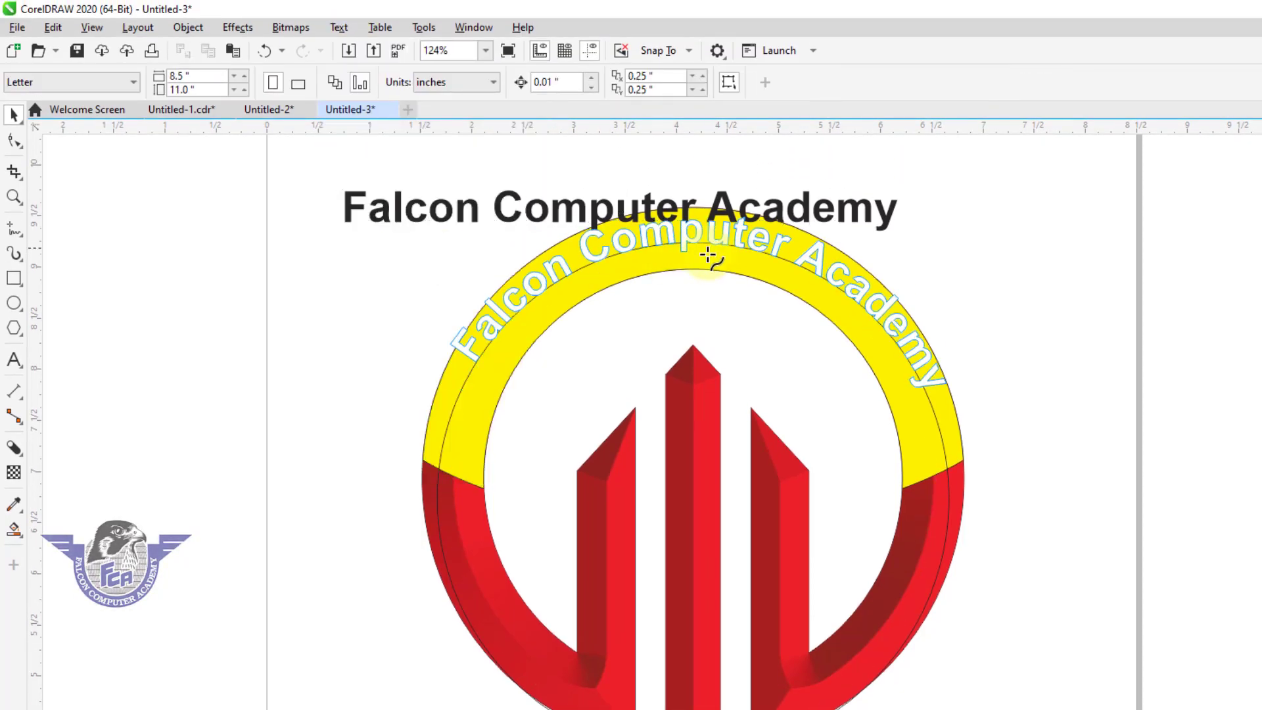
click(700, 259)
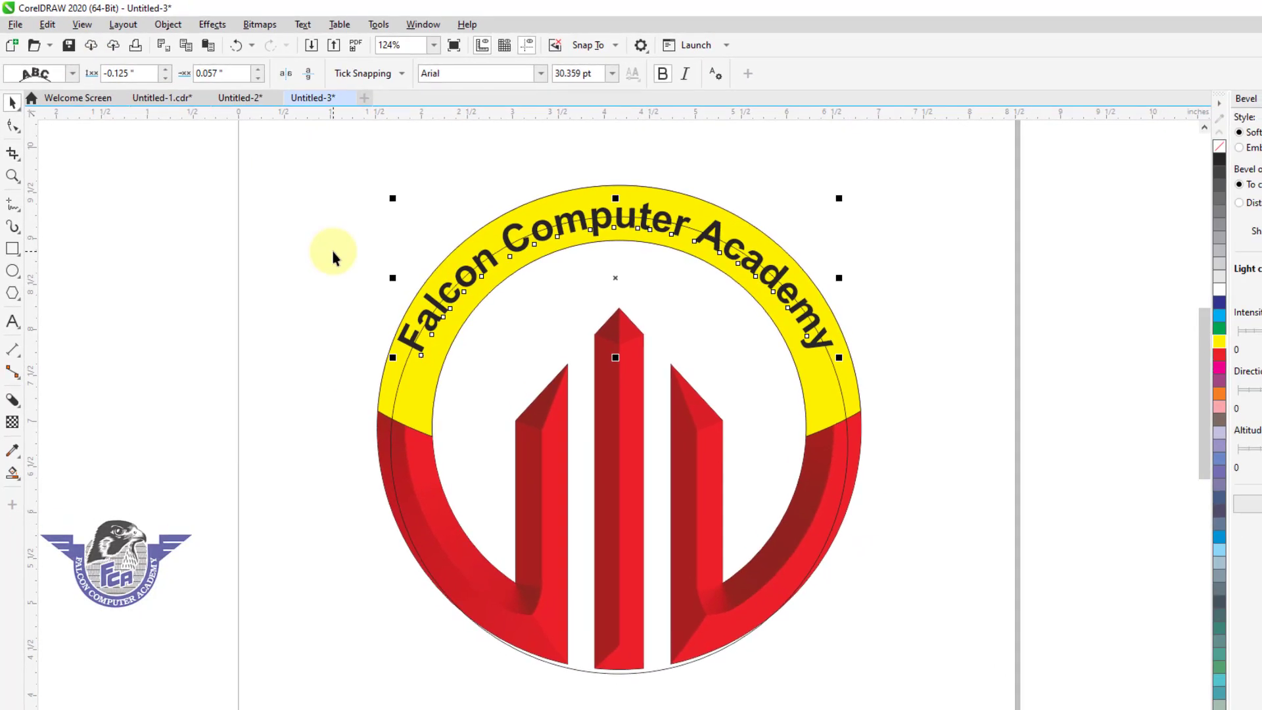
key(ctrl+z)
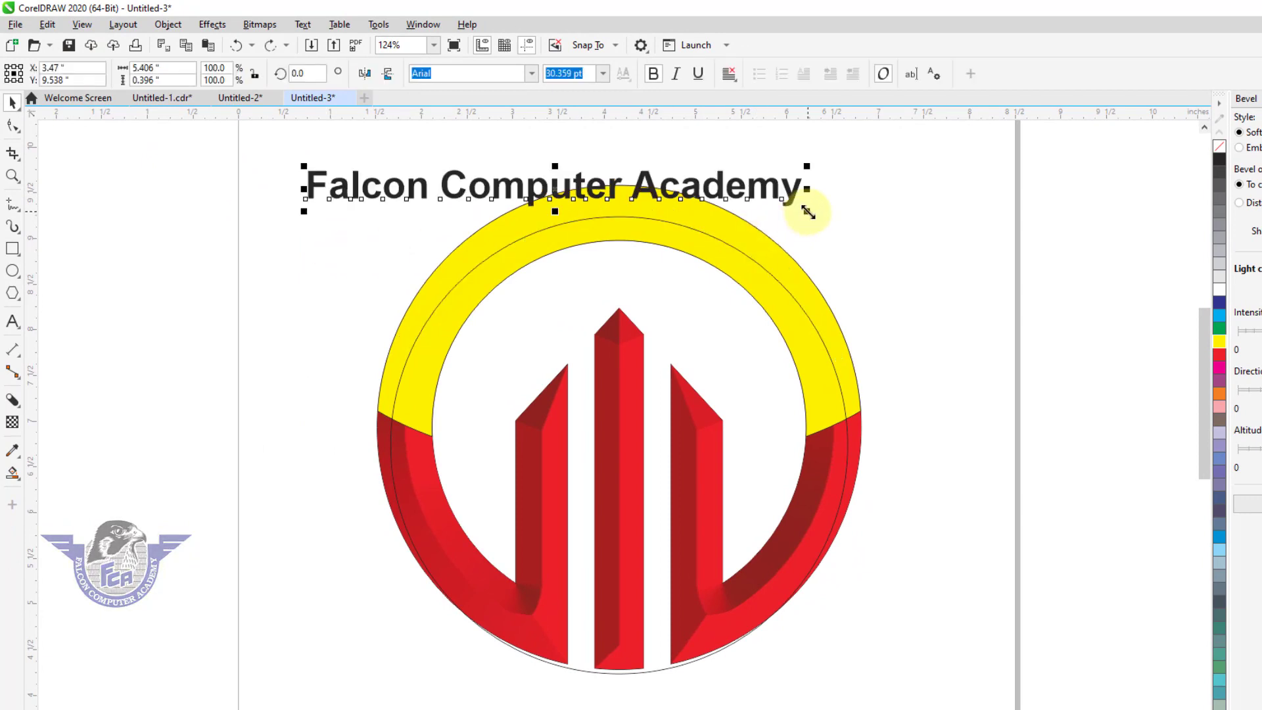
Step: Enlarge the bold text to about 34 pt and fit it to the circle path inside the yellow arc
drag(810, 207, 878, 250)
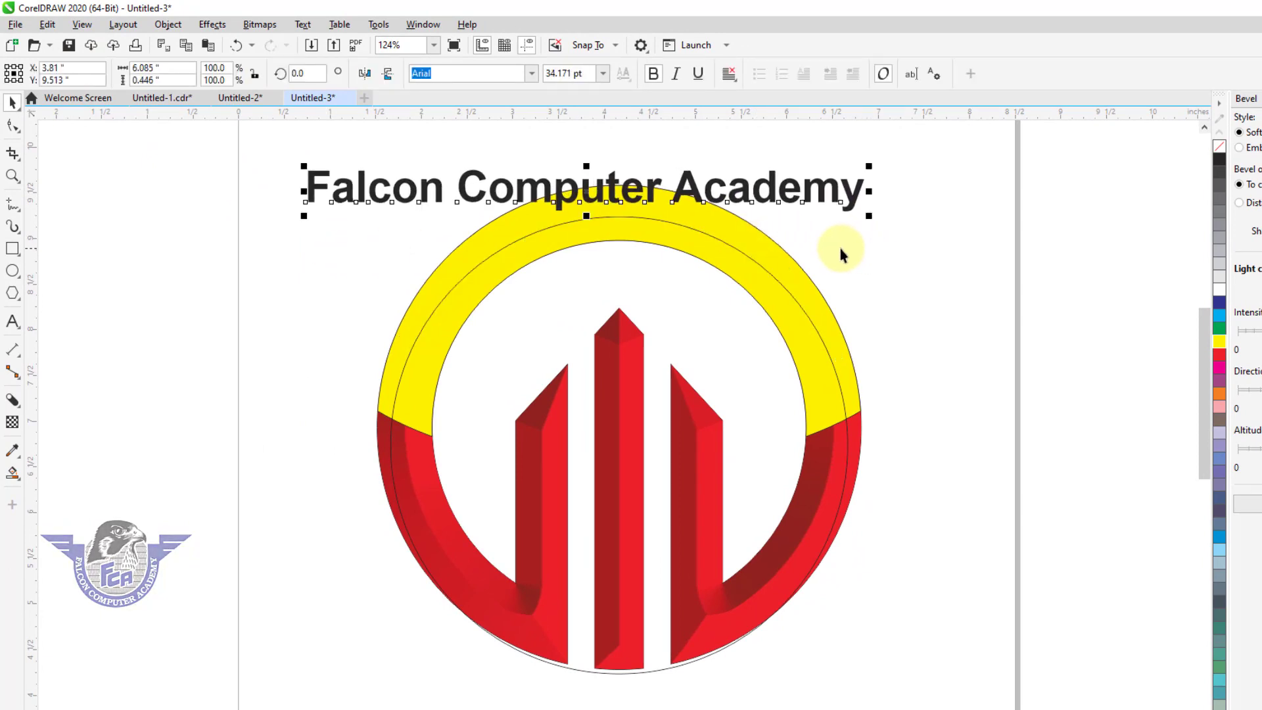
click(302, 25)
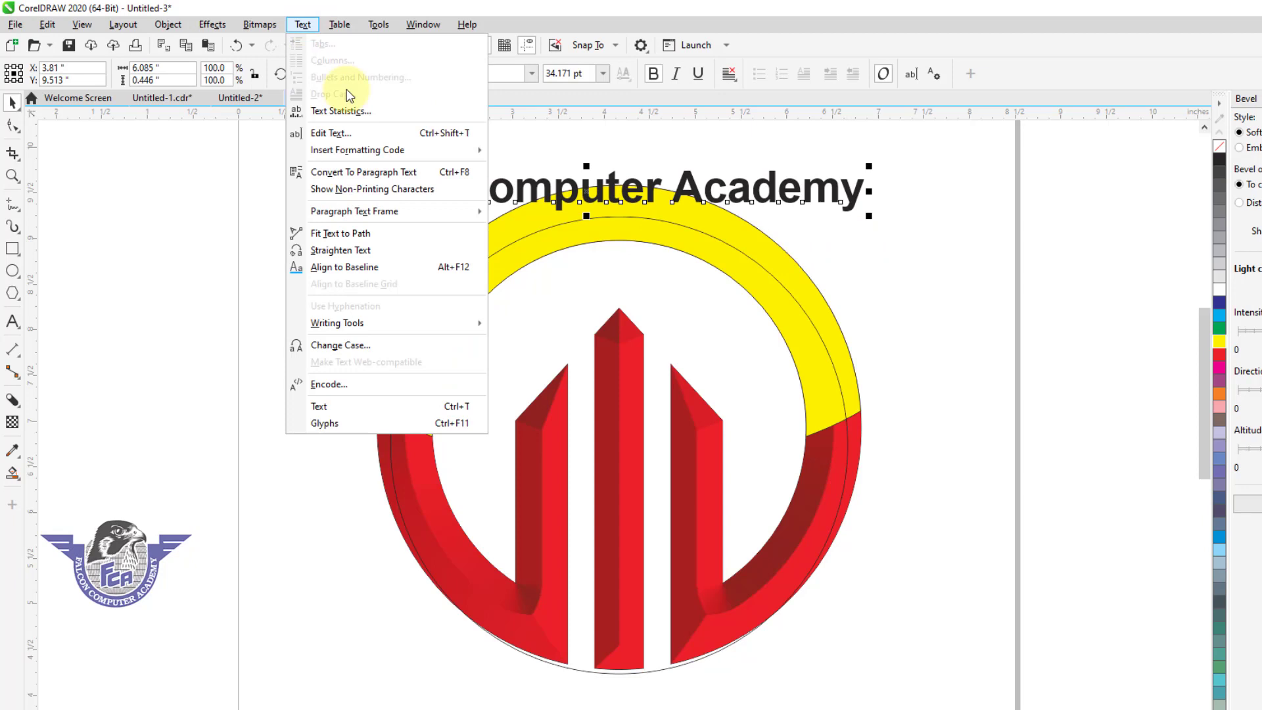
click(391, 234)
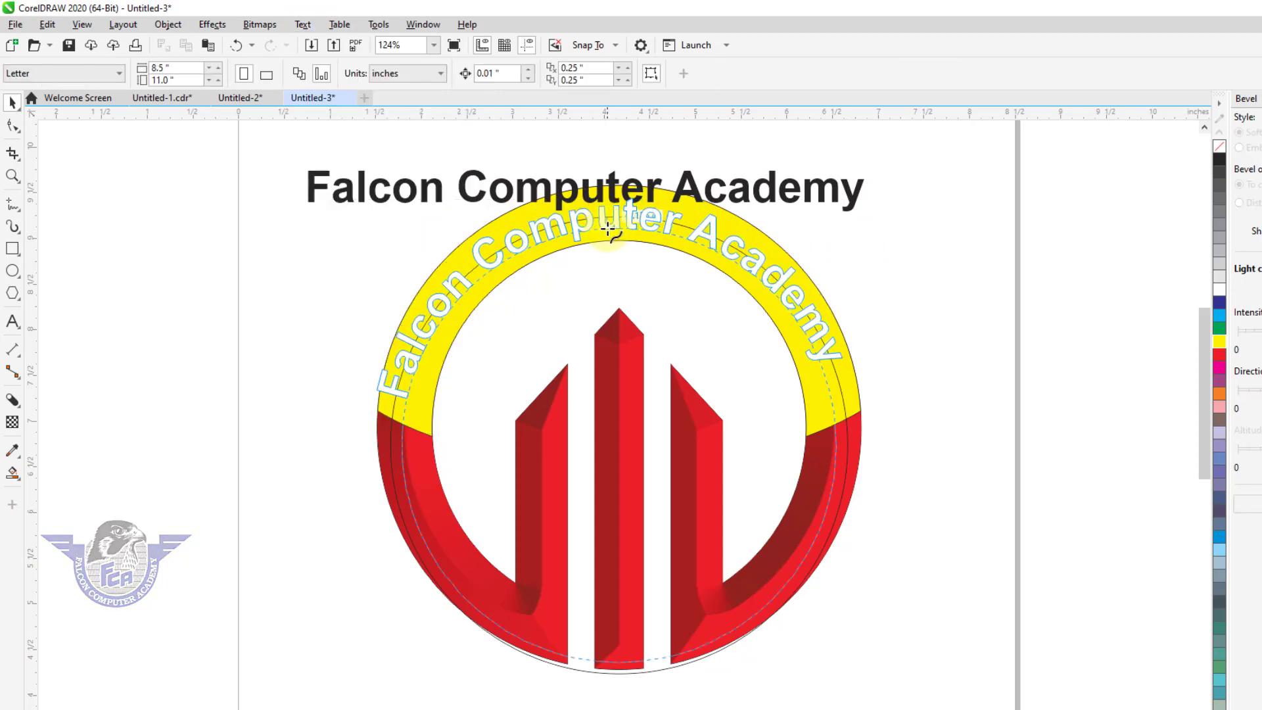
click(609, 229)
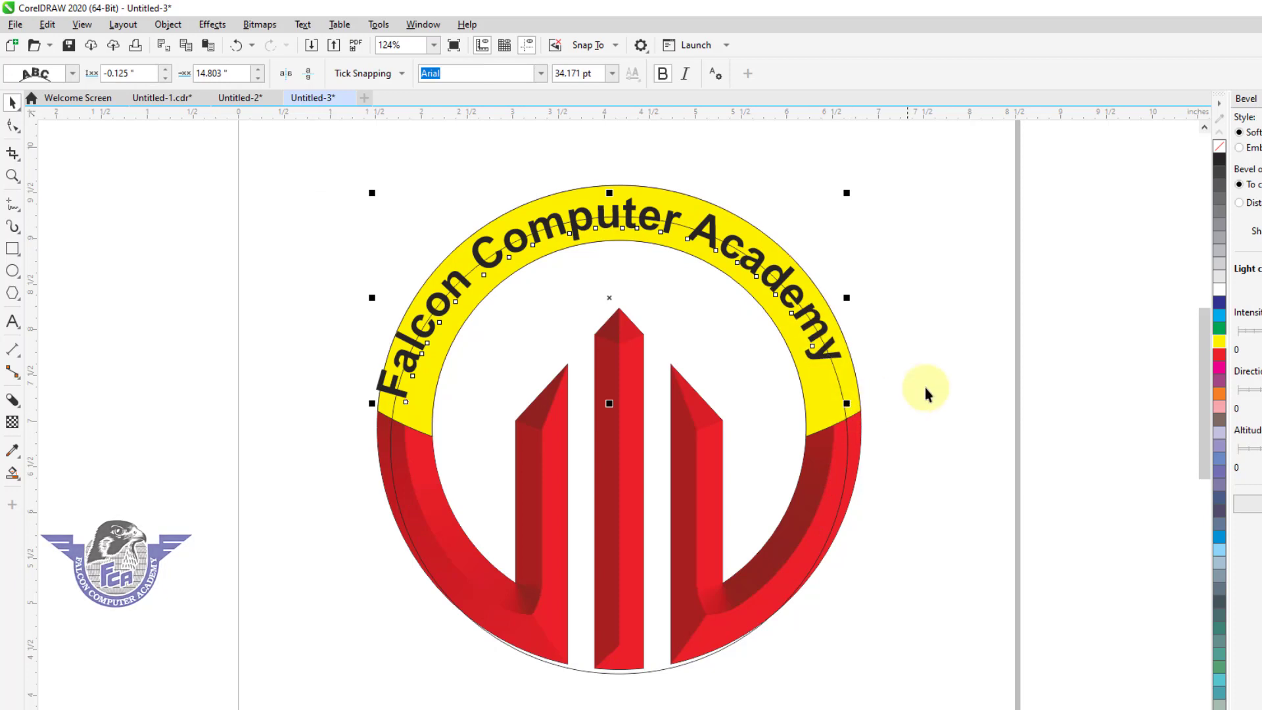
Step: Narrow the text's path circle slightly so the curved lettering sits within the yellow arc
click(884, 401)
click(852, 433)
drag(852, 434, 844, 435)
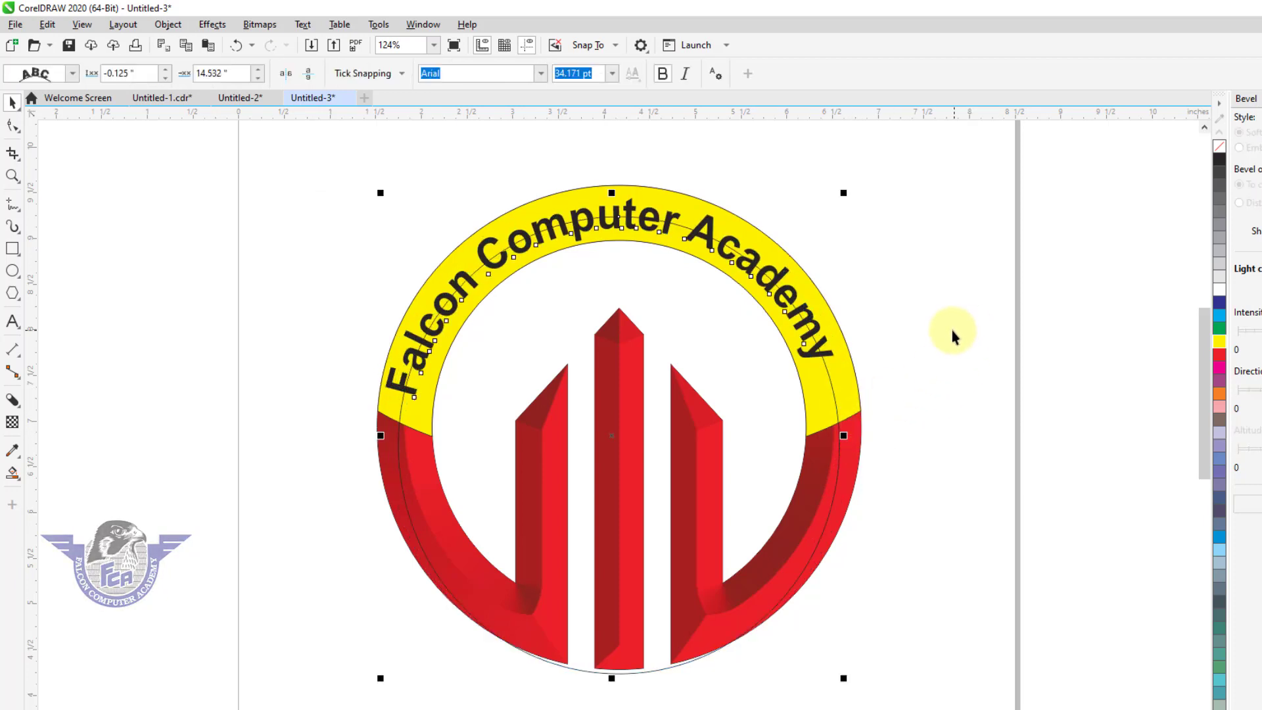
Step: Delete only the path circle beneath the curved text and select the red bevelled logo shape
click(854, 392)
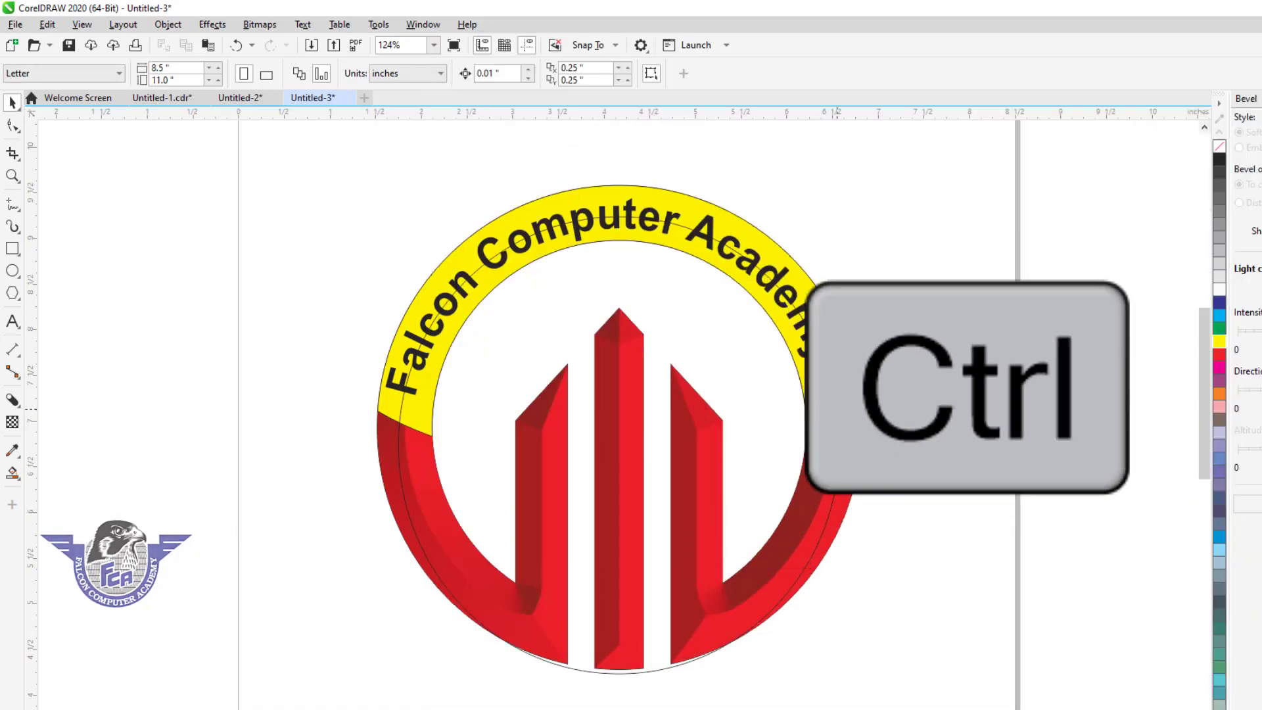
ctrl+click(836, 409)
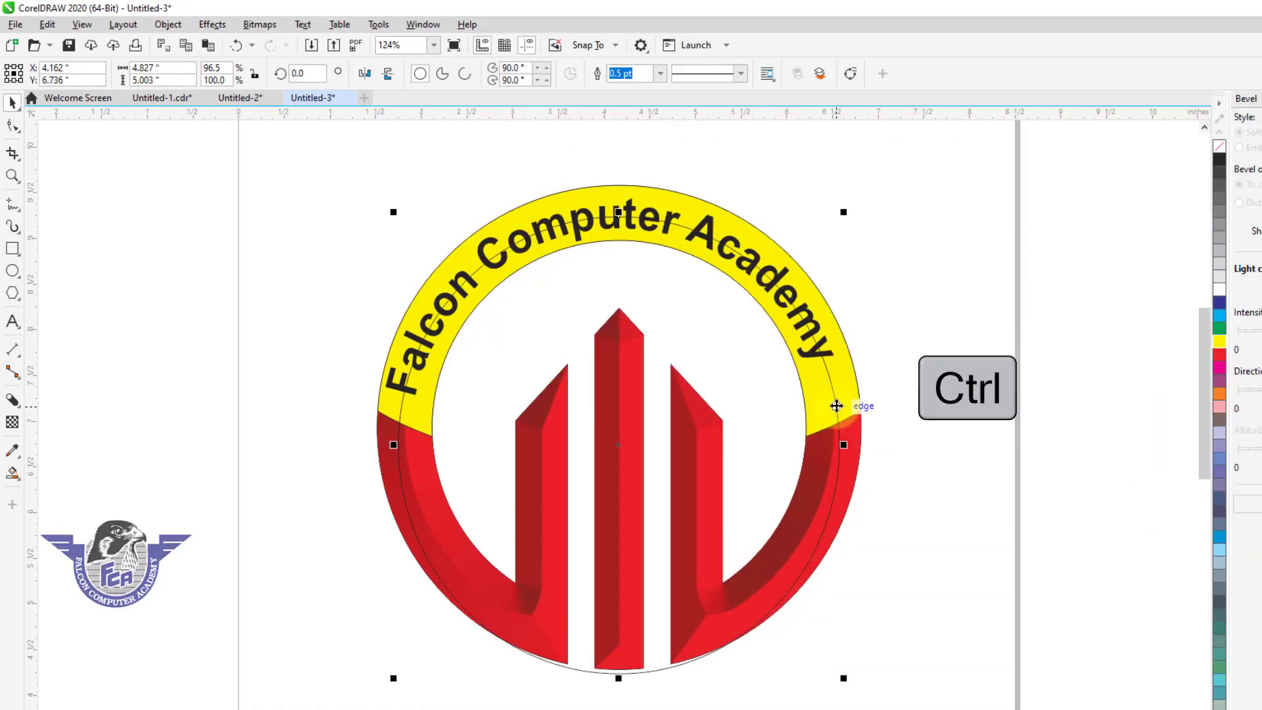
key(Escape)
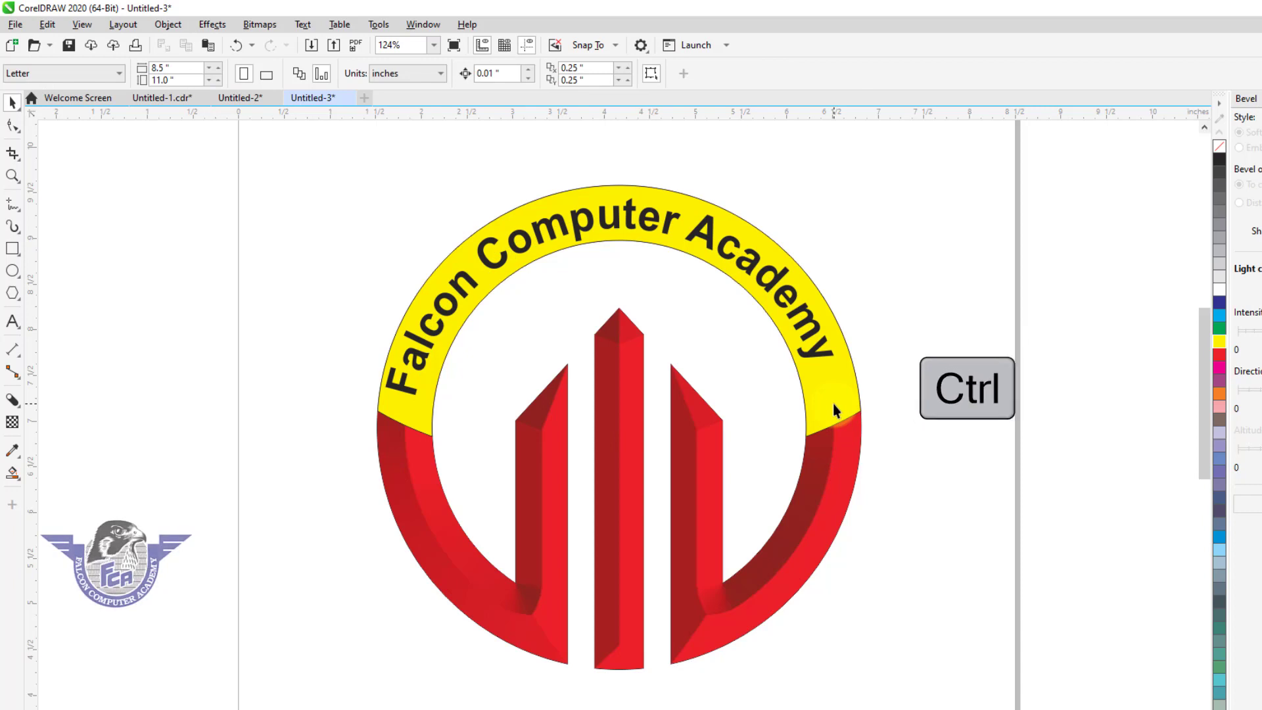
click(833, 404)
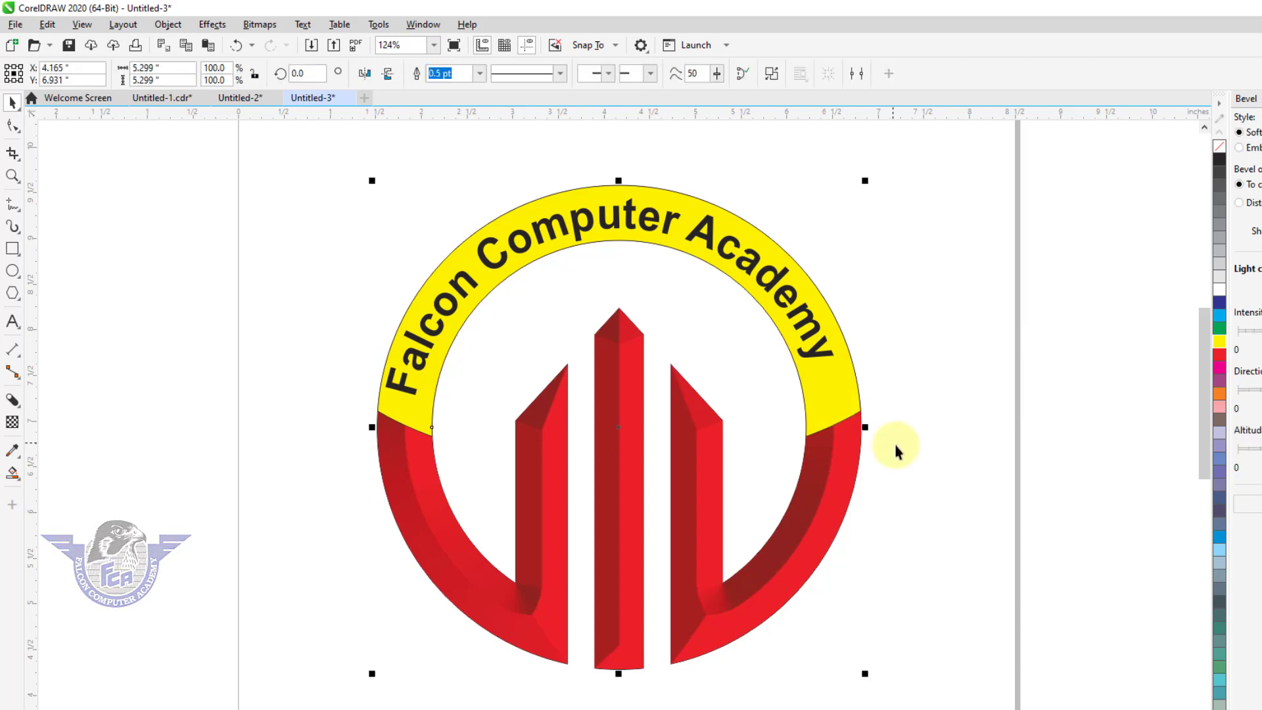